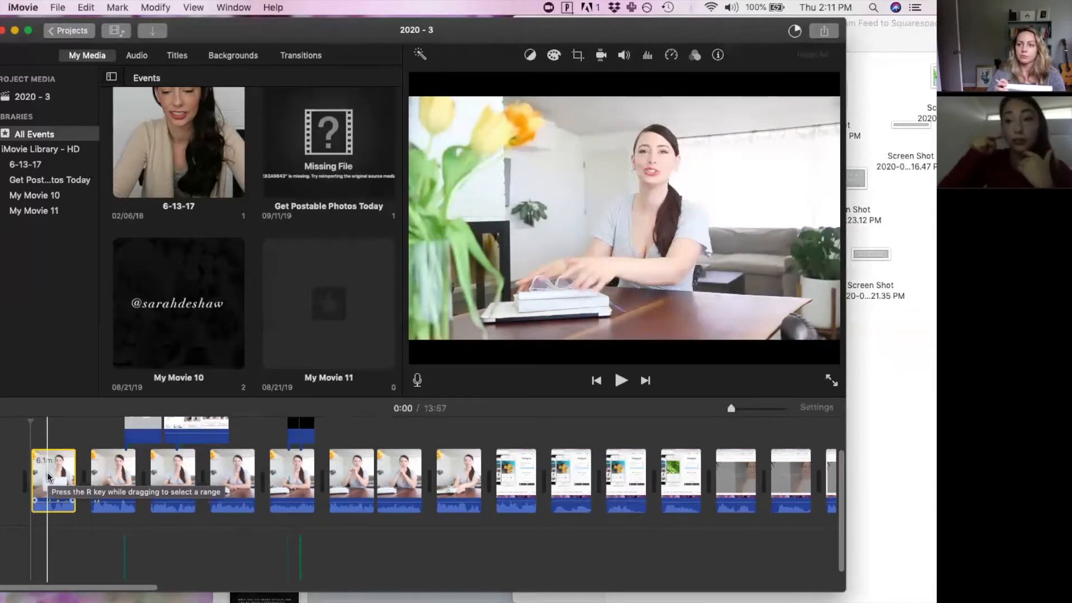
Split the opening talking-head clip at about 0:23, where the intended speech begins
key(super+plus)
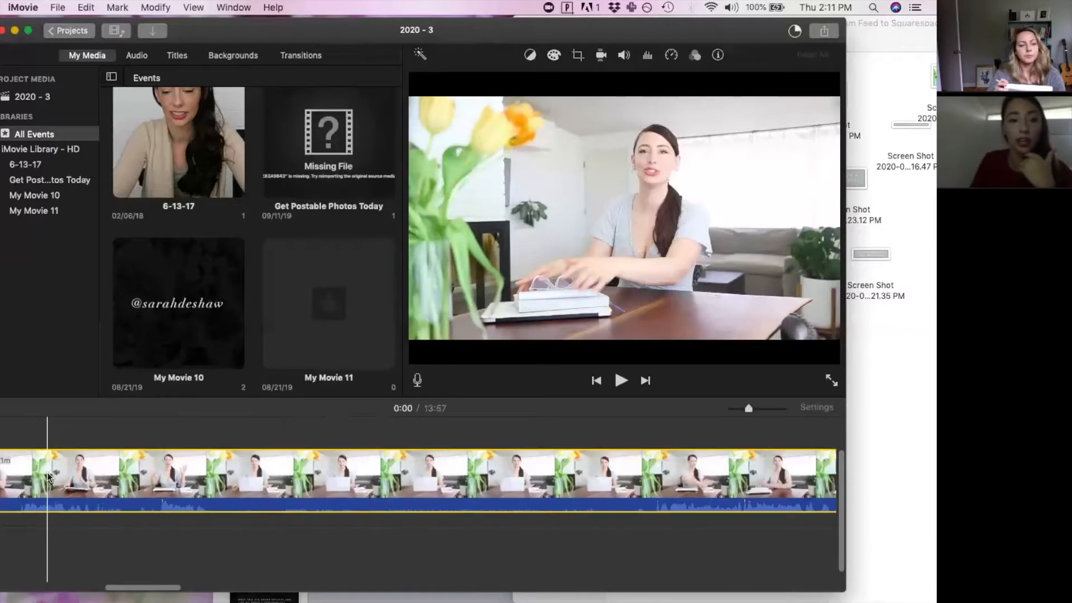
key(super+minus)
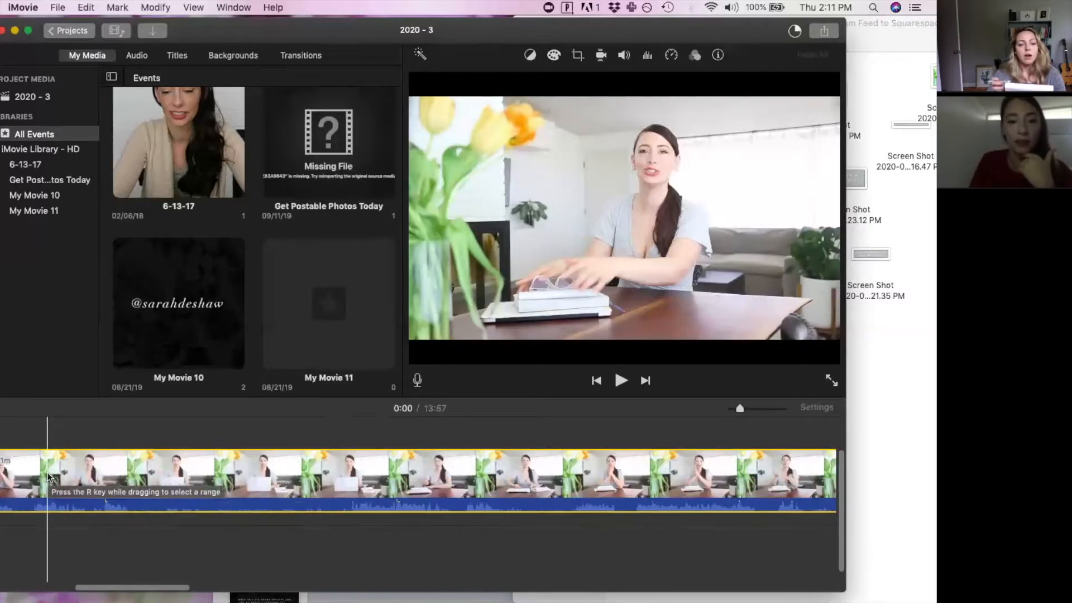
scroll(48, 476, left, 5)
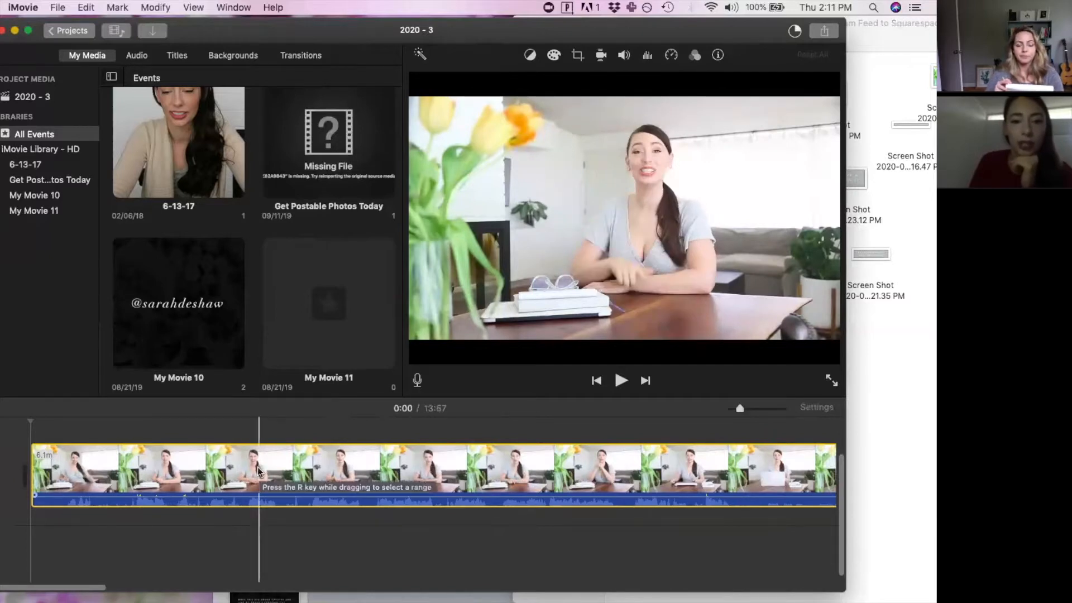
key(super+minus)
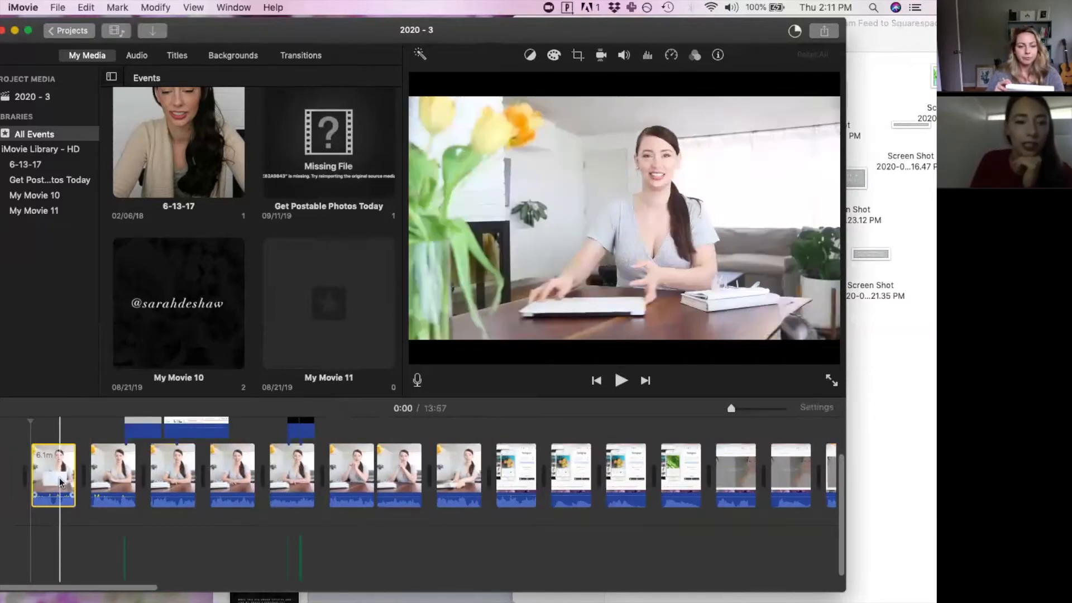
key(super+plus)
scroll(59, 478, left, 10)
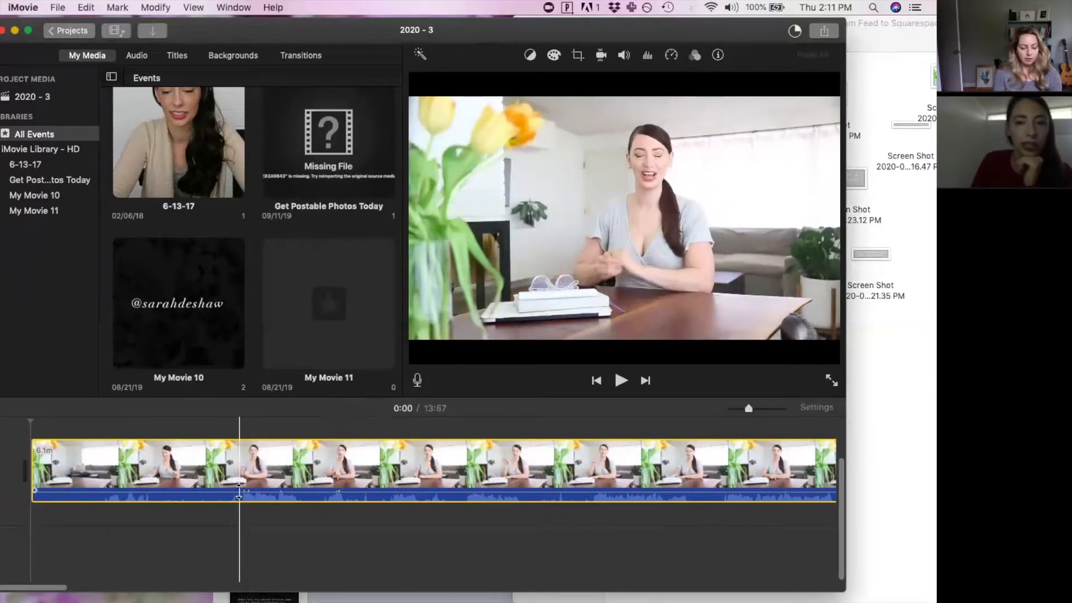
scroll(239, 491, up, 3)
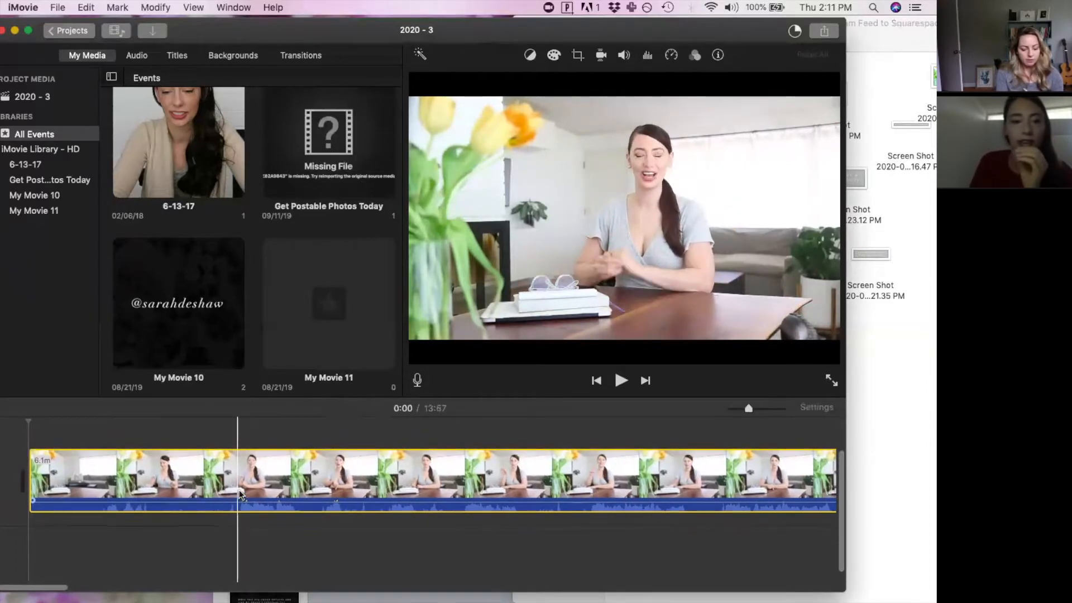
scroll(239, 491, down, 1)
scroll(239, 491, down, 2)
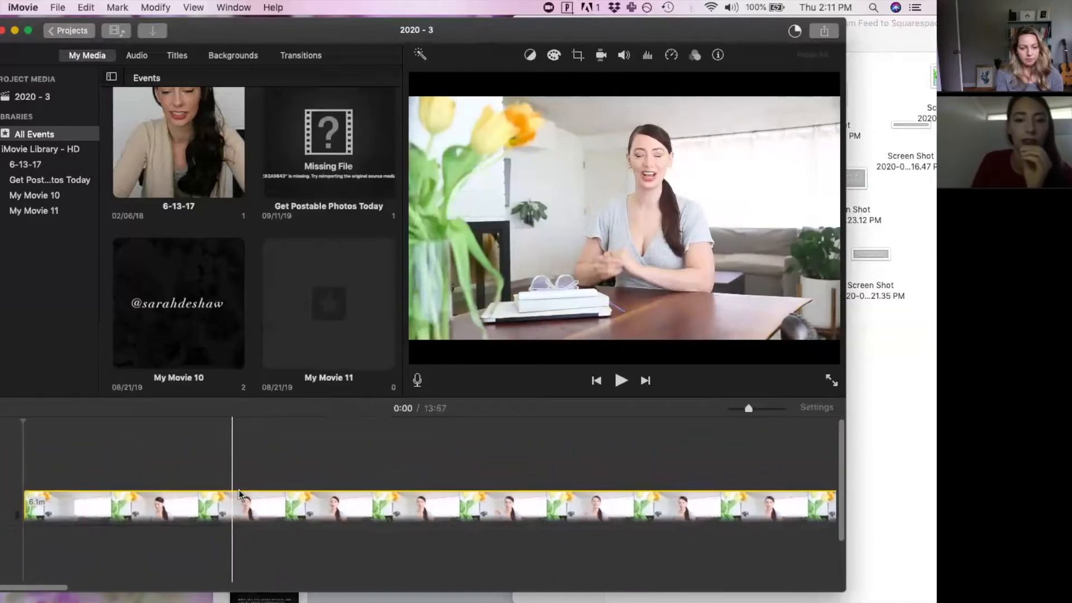
scroll(239, 490, up, 1)
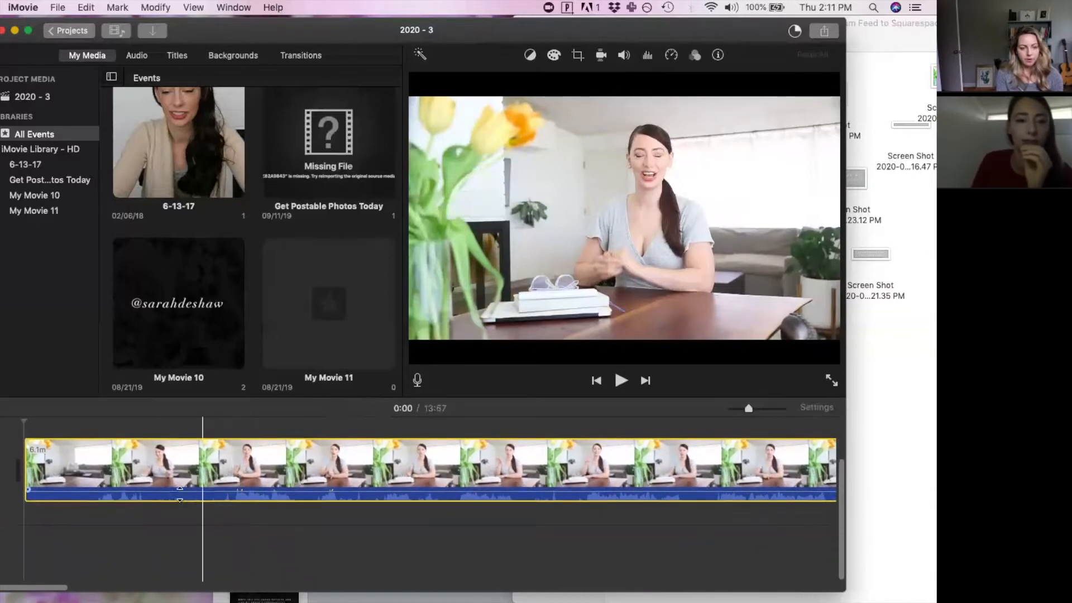
click(233, 480)
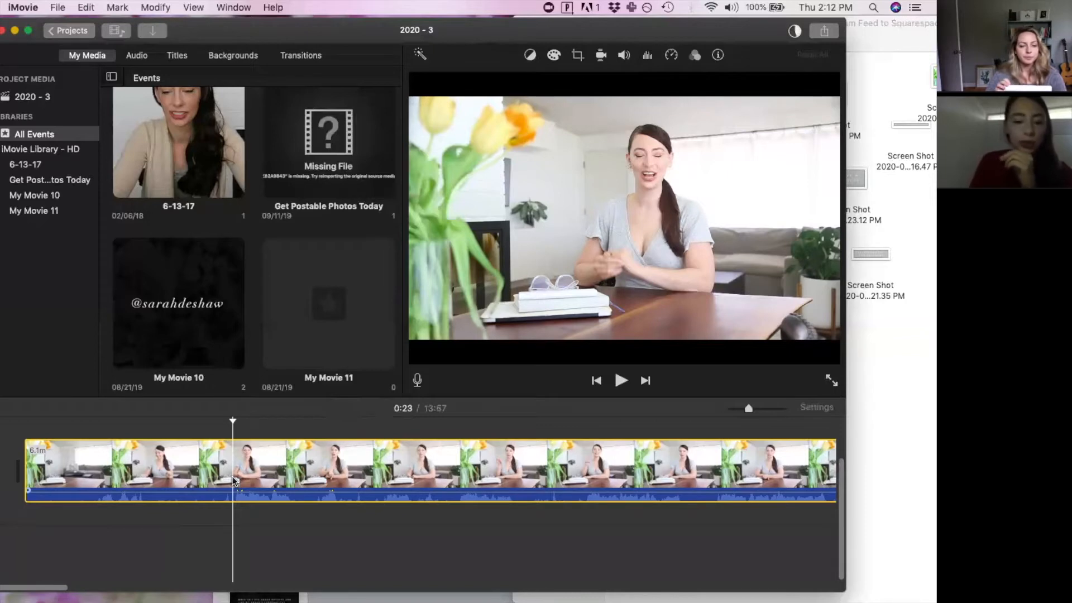
key(super+b)
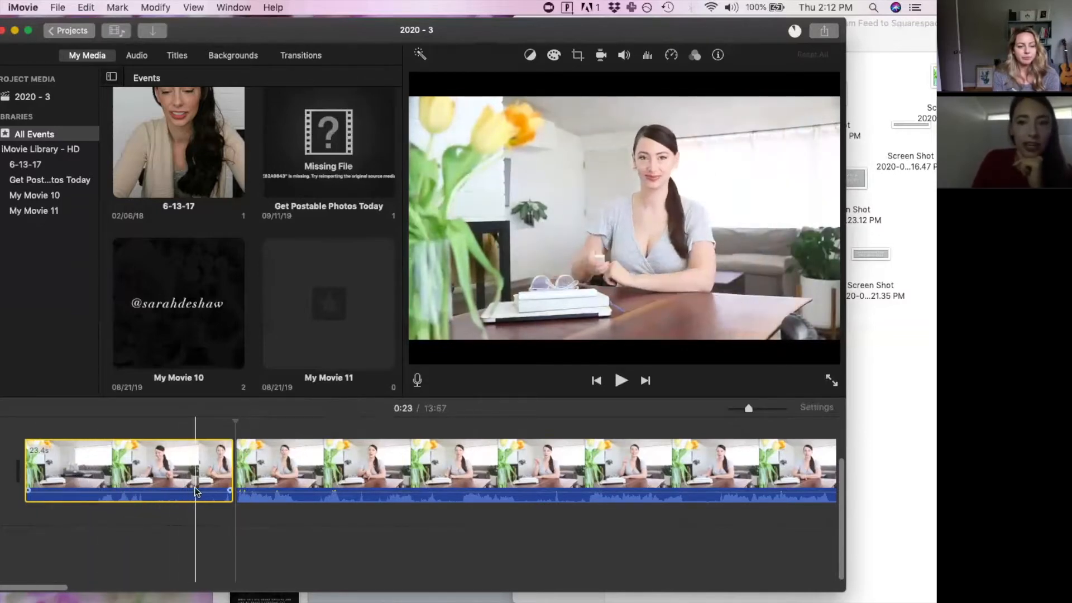
Delete the unwanted opening segment before the 0:23 split
click(236, 495)
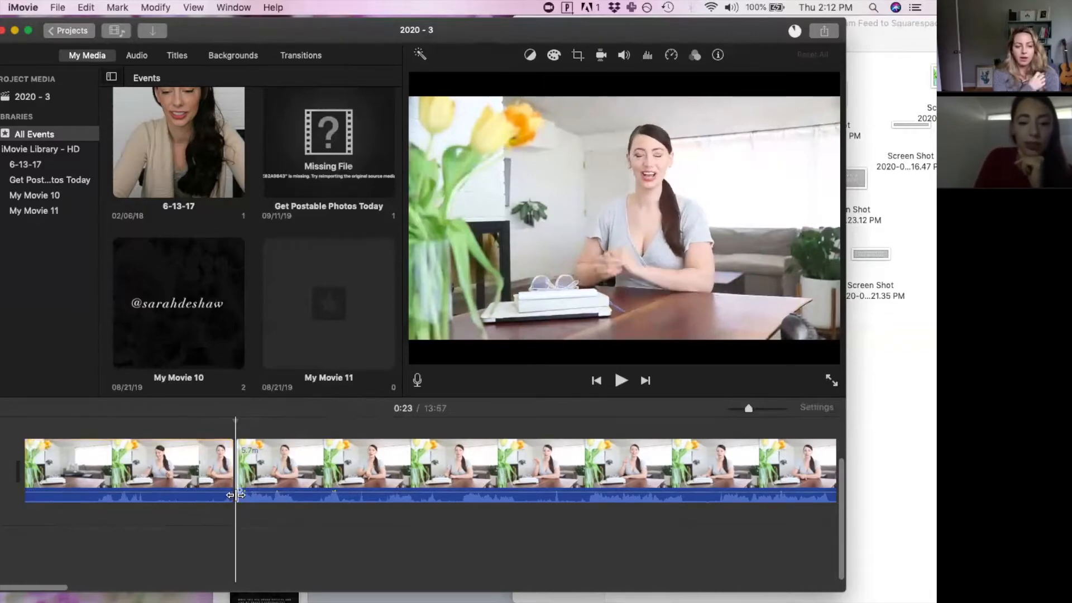
click(202, 480)
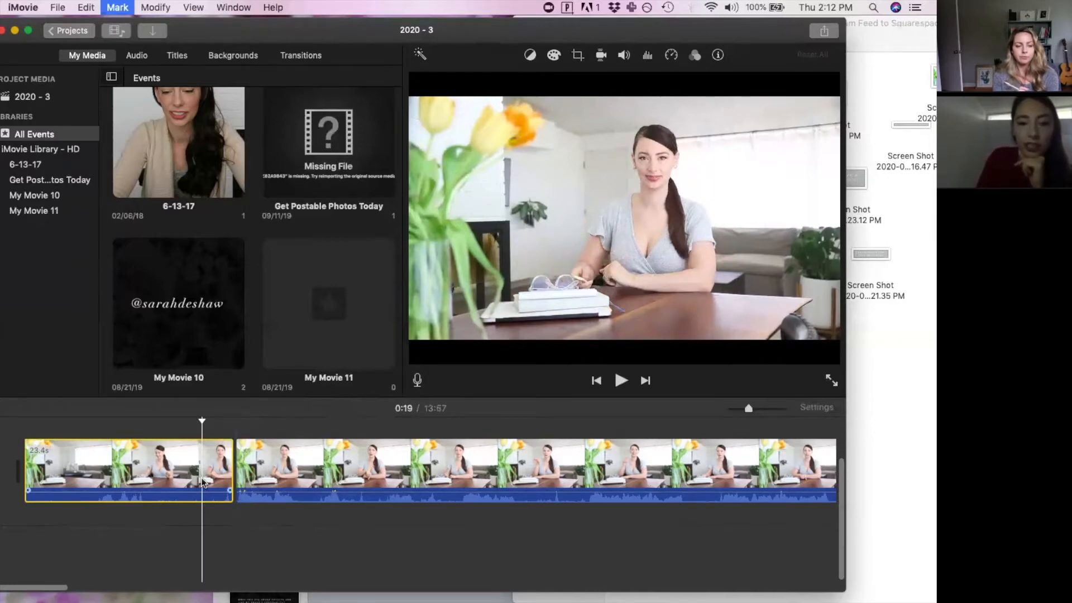
key(Delete)
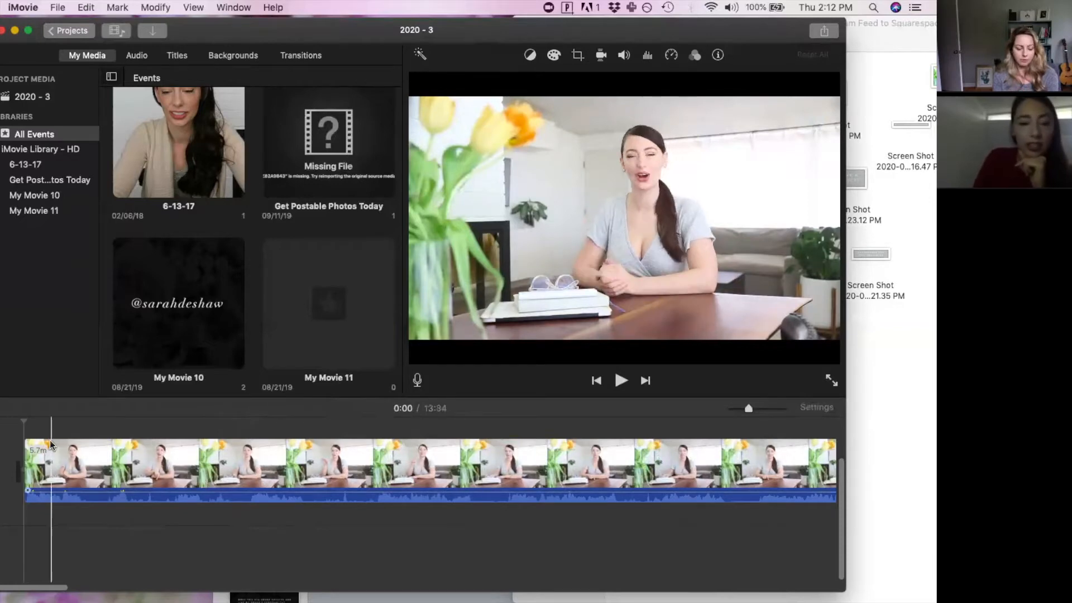
Split the opening clip at about 0:06 and delete the long remainder after the cut
click(82, 444)
key(super+b)
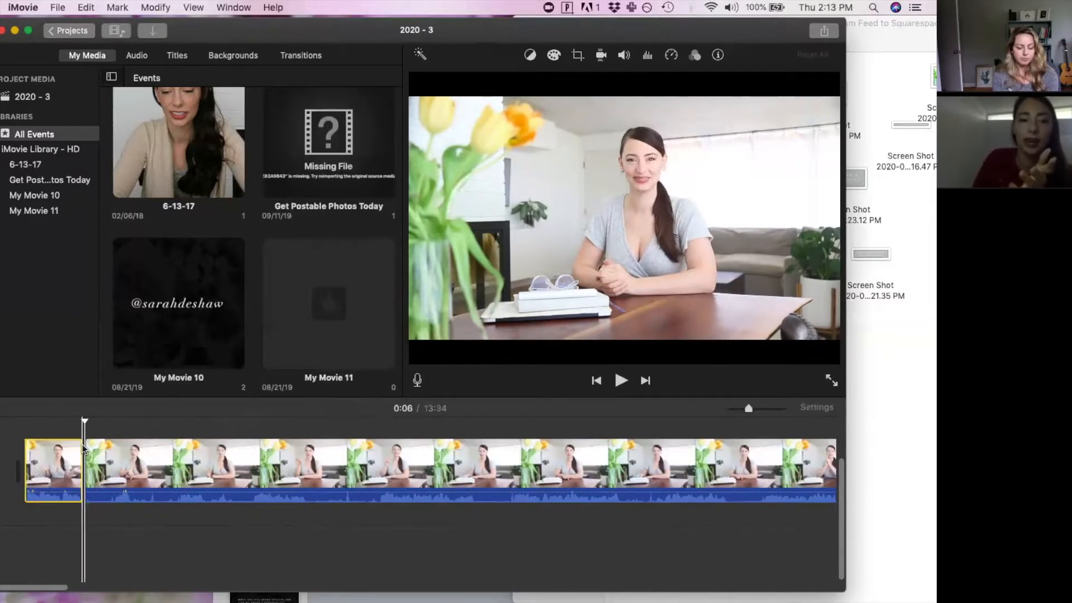
click(72, 464)
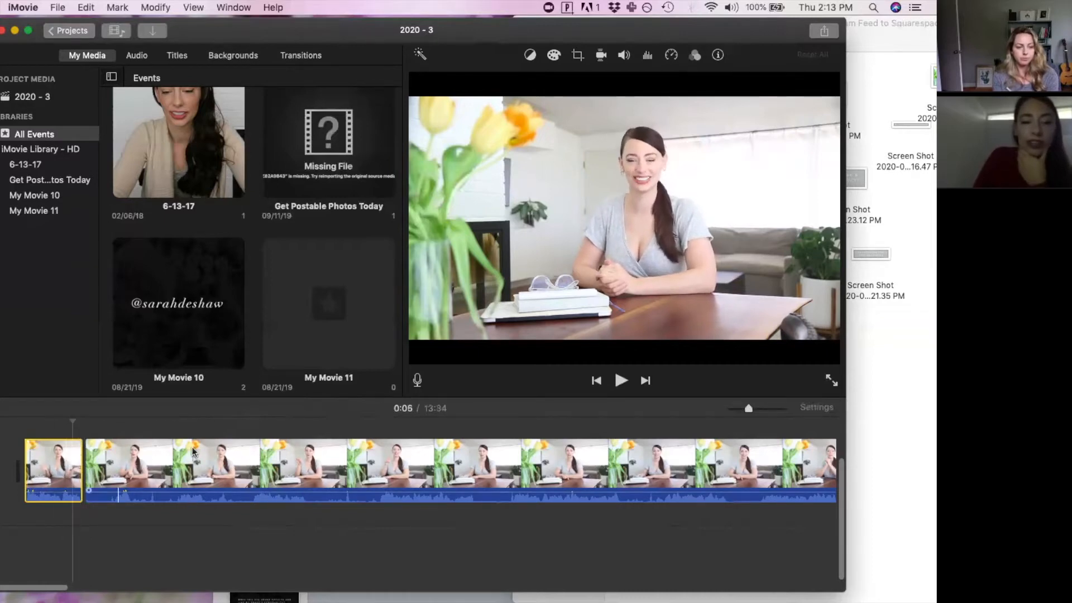
click(250, 461)
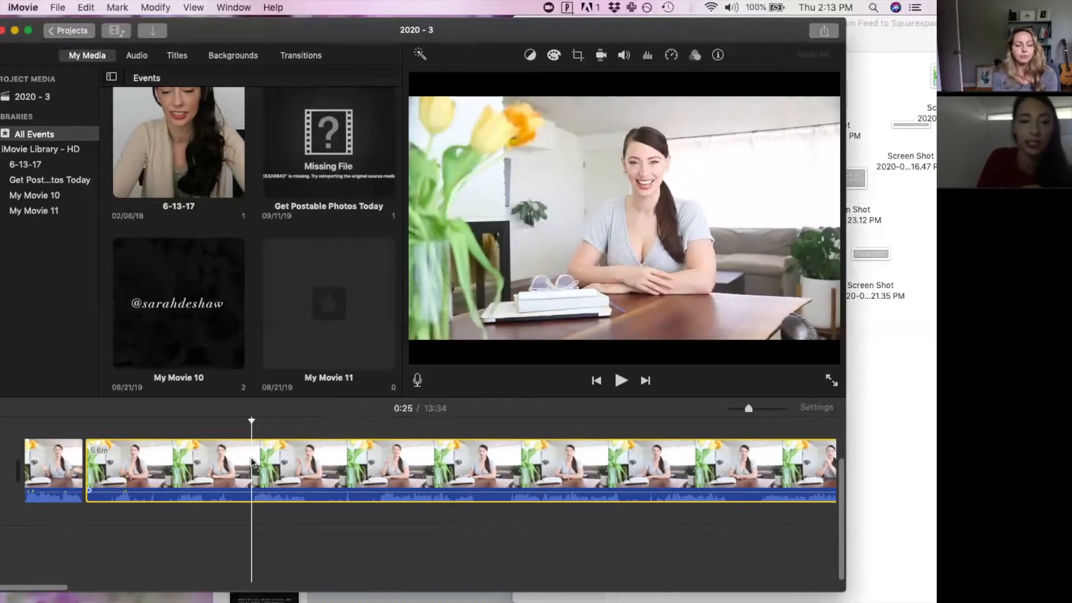
click(132, 473)
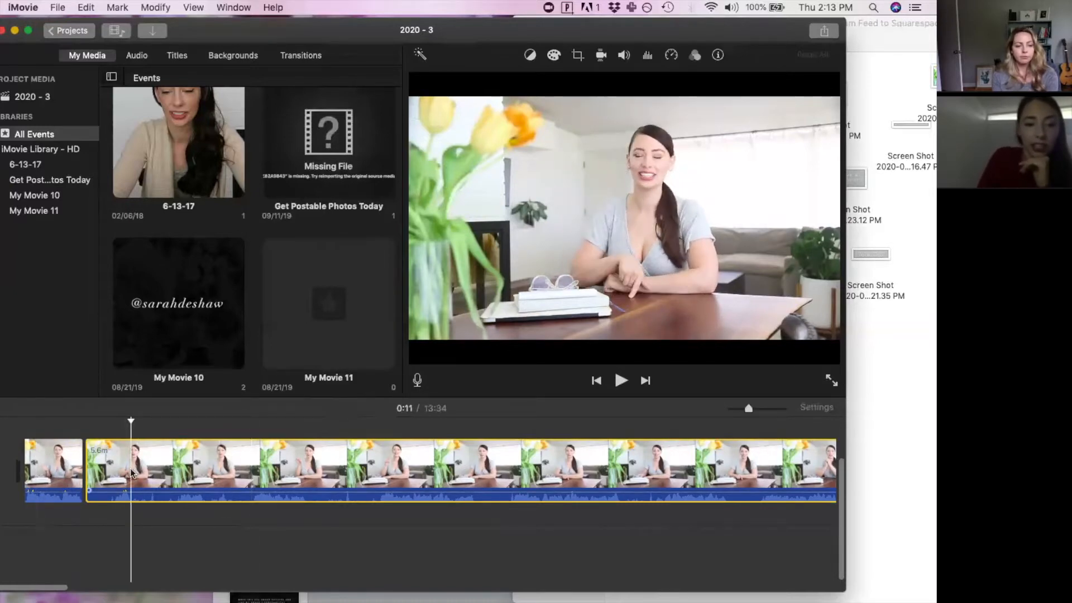
key(BackSpace)
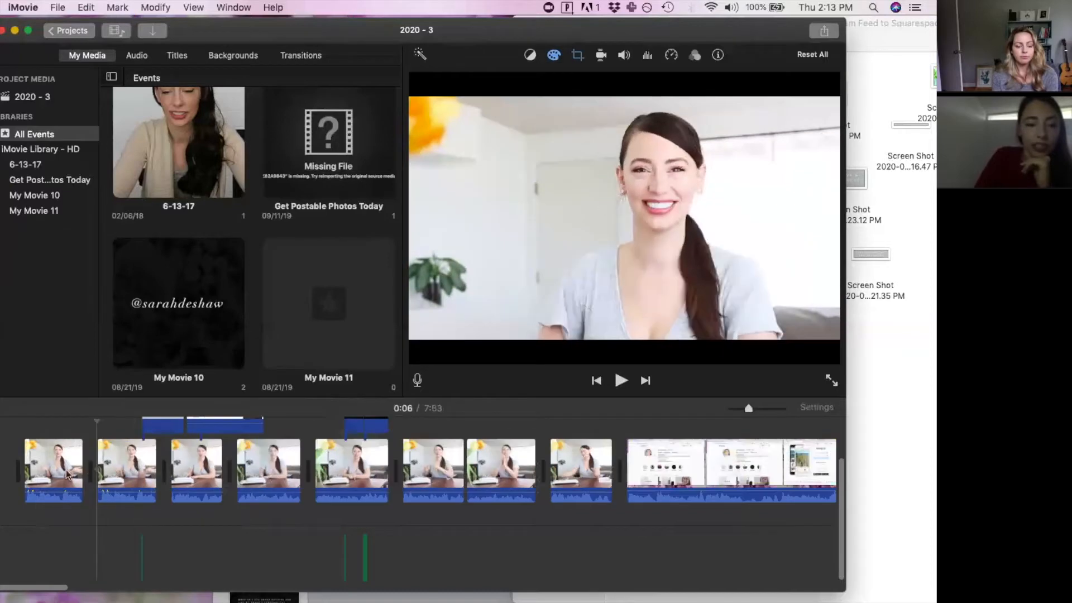
Extend the end of the first clip to restore trimmed footage, making it about 1.3 minutes long
click(53, 466)
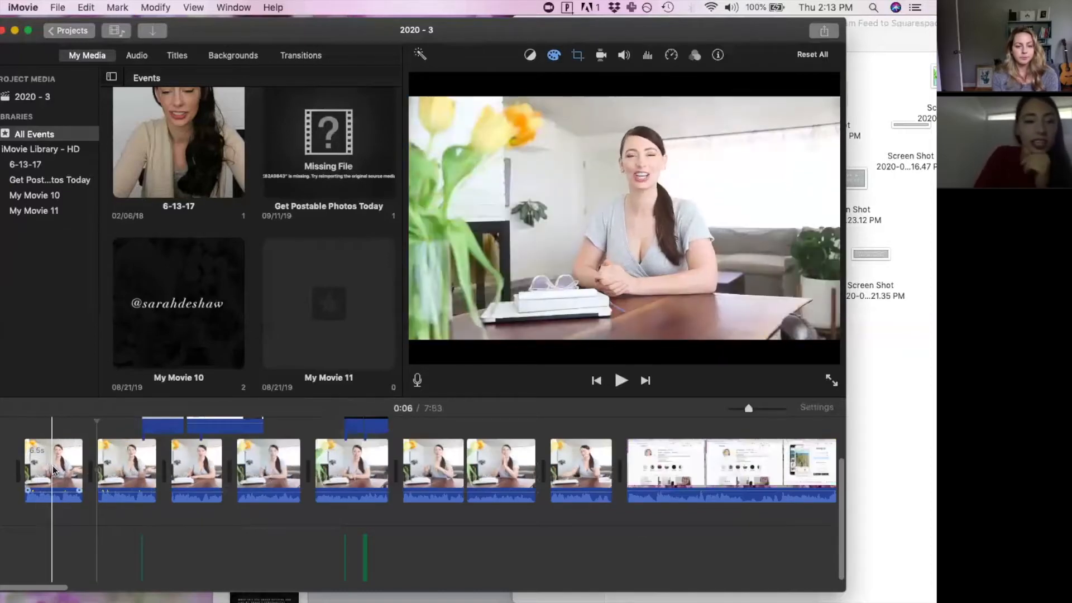
drag(81, 471, 720, 501)
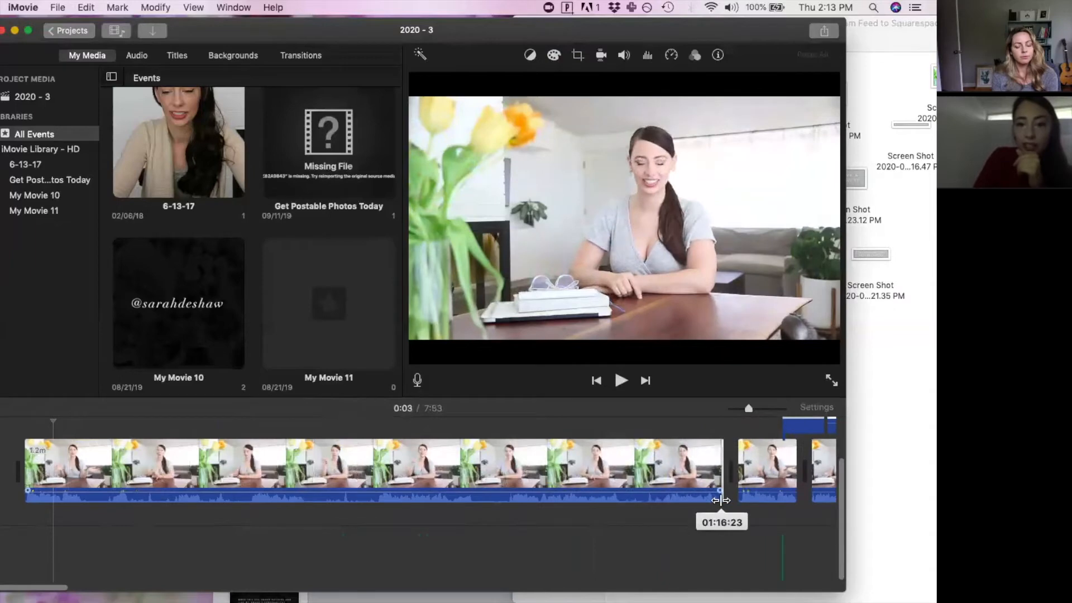
drag(721, 501, 721, 500)
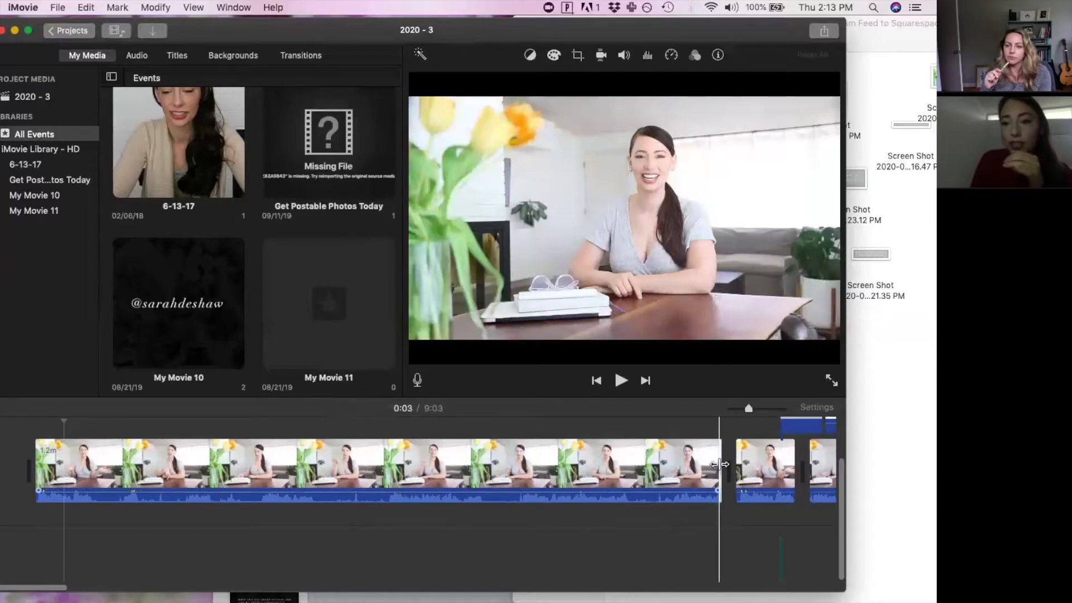
drag(719, 464, 759, 466)
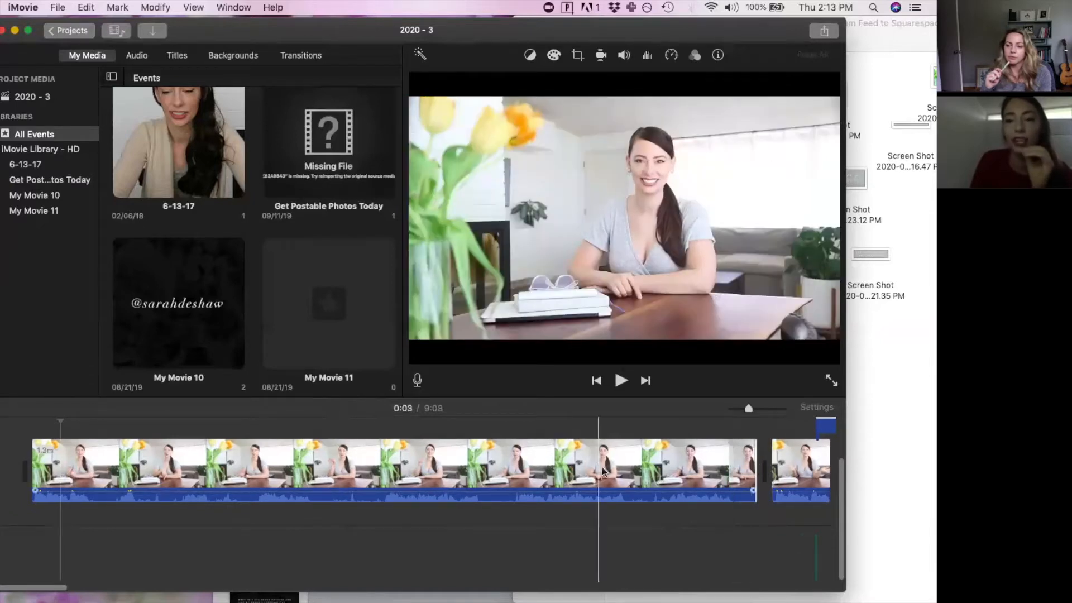
Split the first clip at about 0:53 and again at about 1:00
click(515, 450)
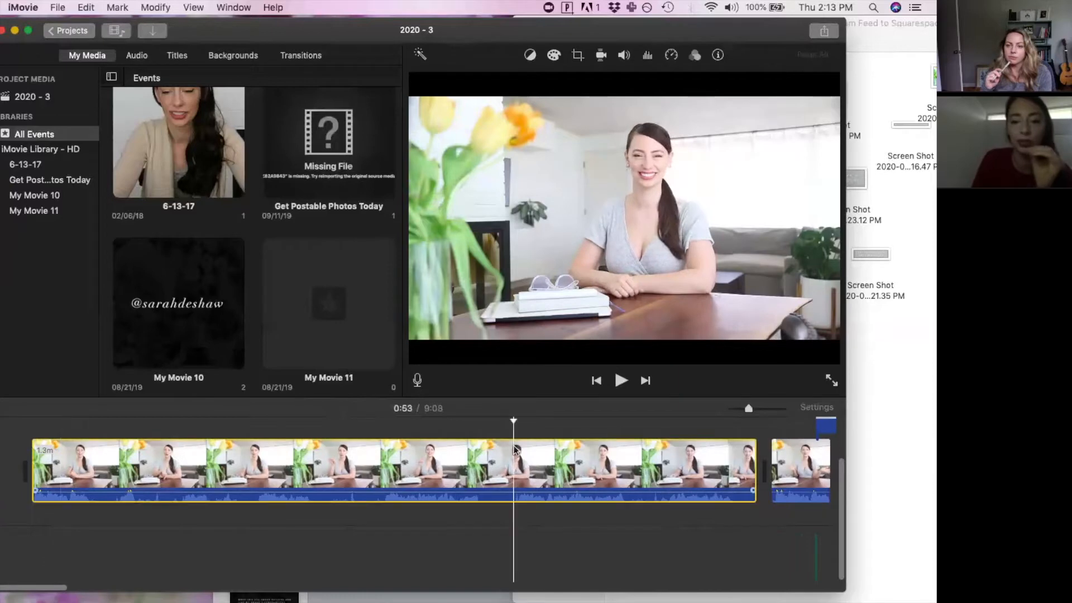
key(super+b)
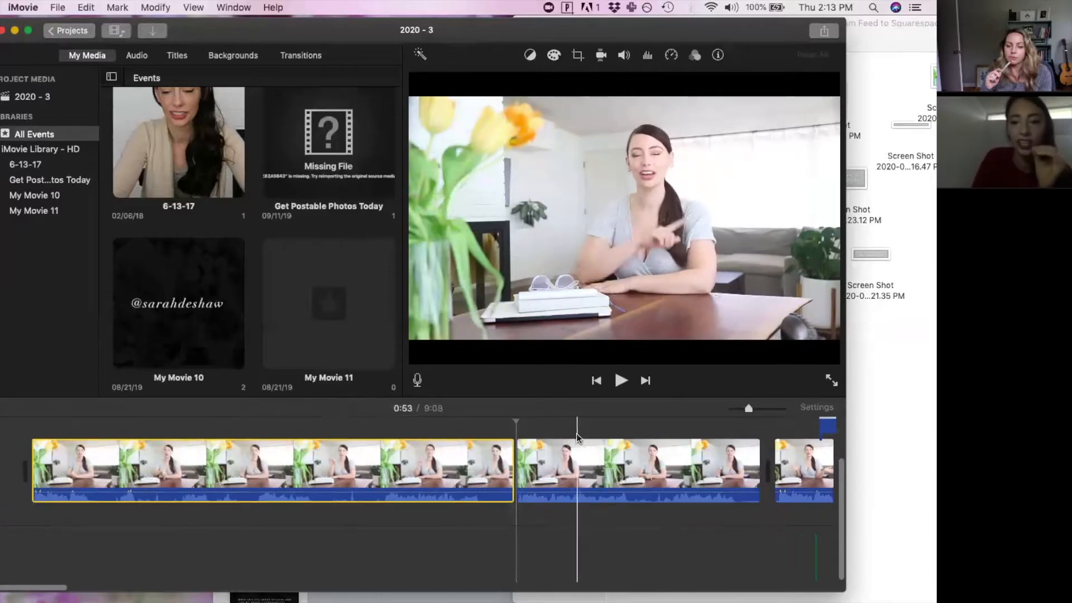
click(572, 437)
key(super+b)
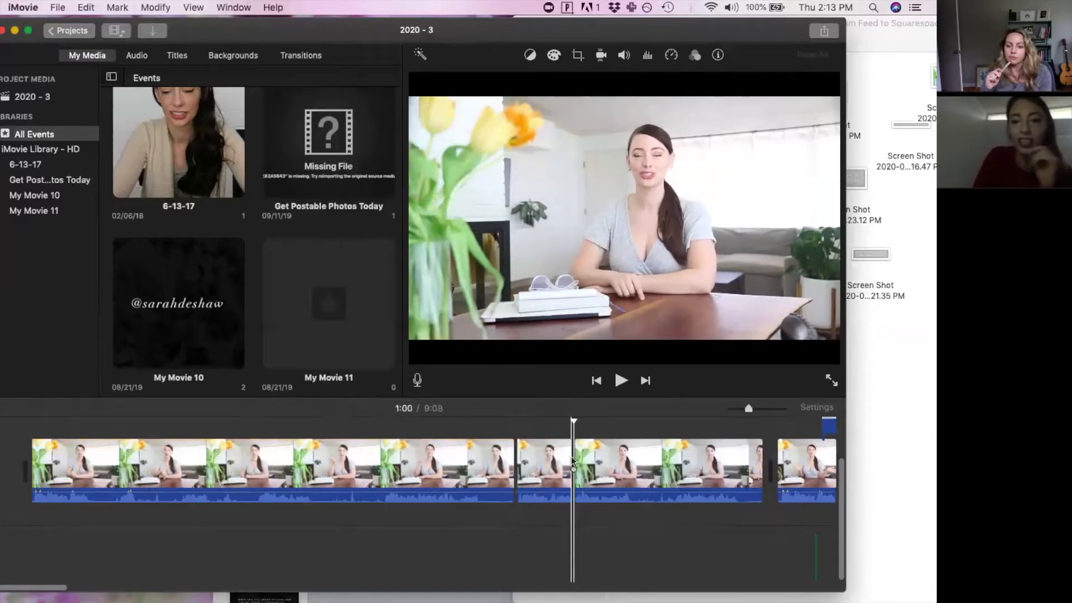
Extend the start of the segment after the 1:00 cut slightly earlier and play back across the cut
drag(575, 467, 534, 468)
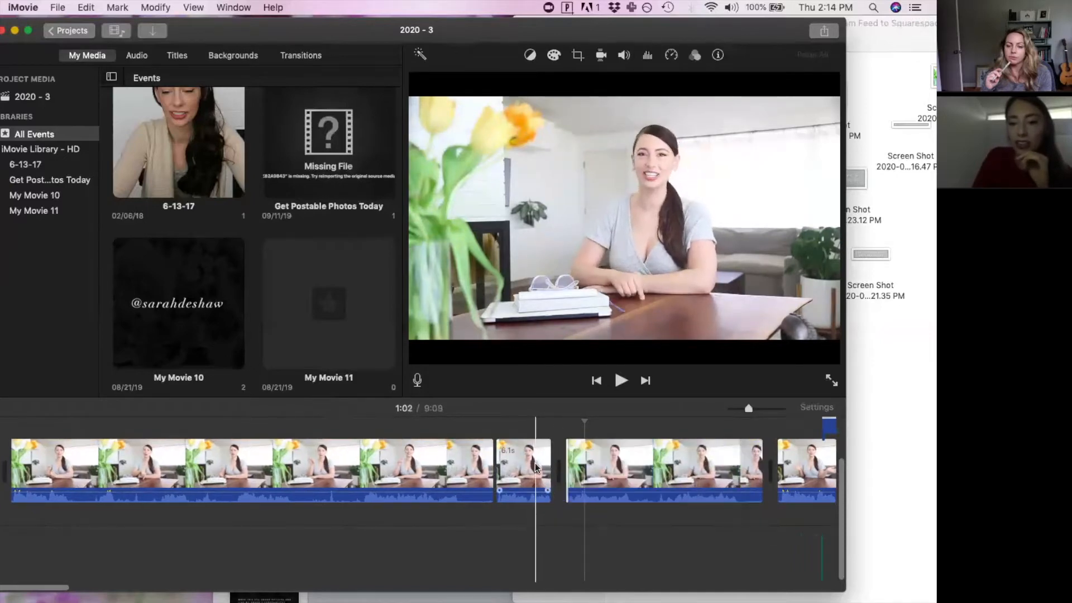
key(space)
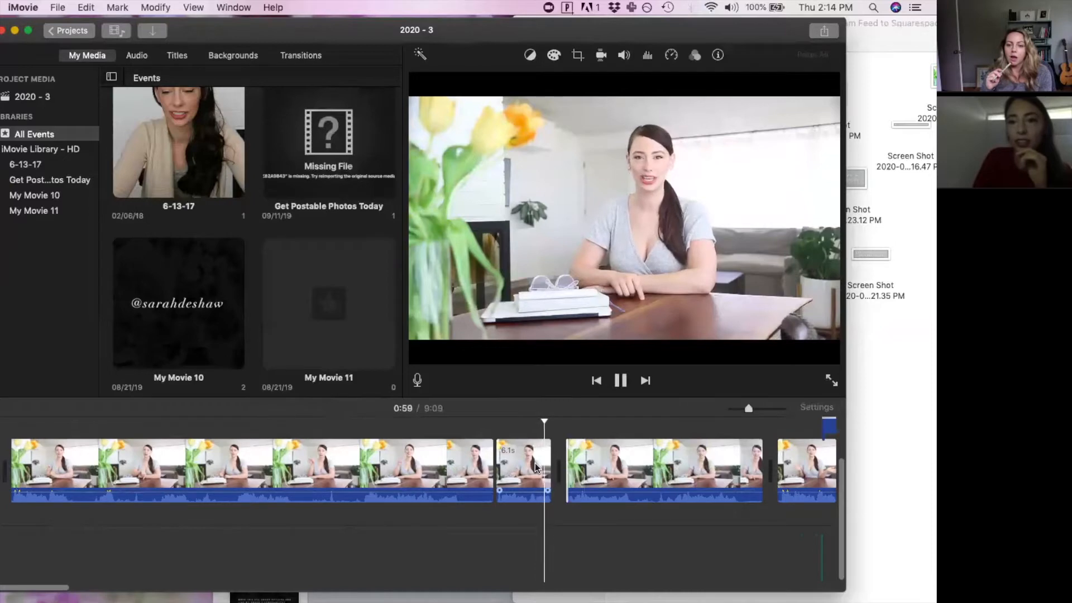
key(space)
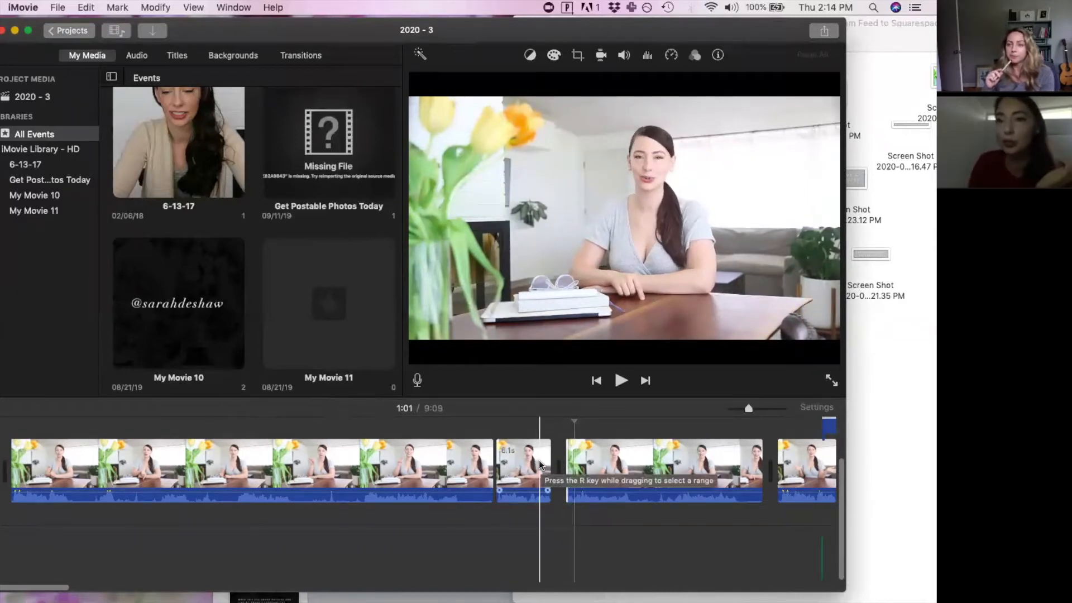
Delete the two split segments that follow the 0:53 cut, the 22-second one first
scroll(642, 463, right, 3)
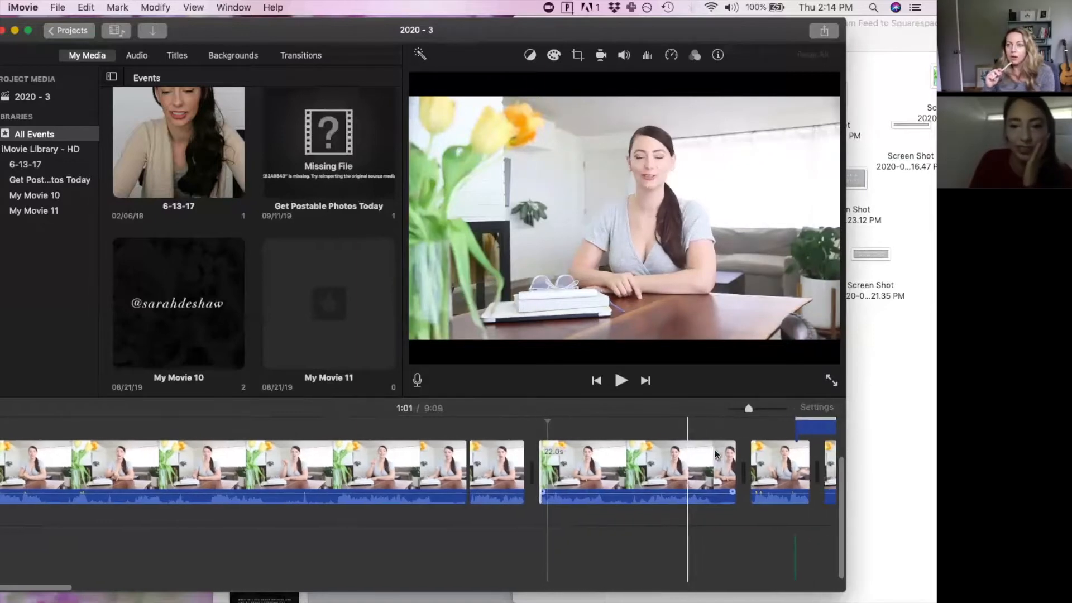
scroll(715, 451, right, 2)
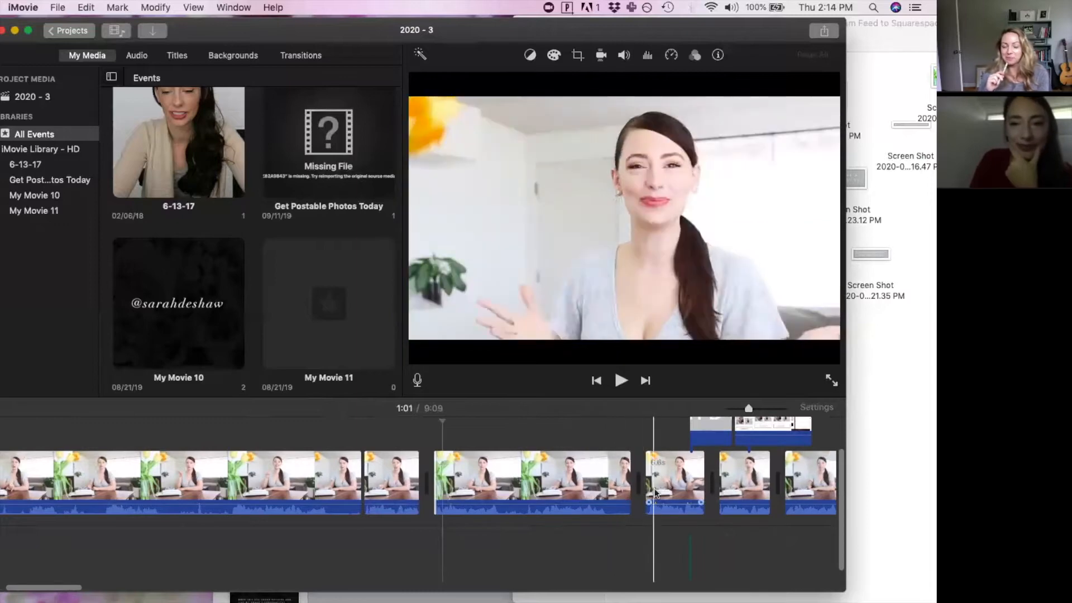
click(506, 482)
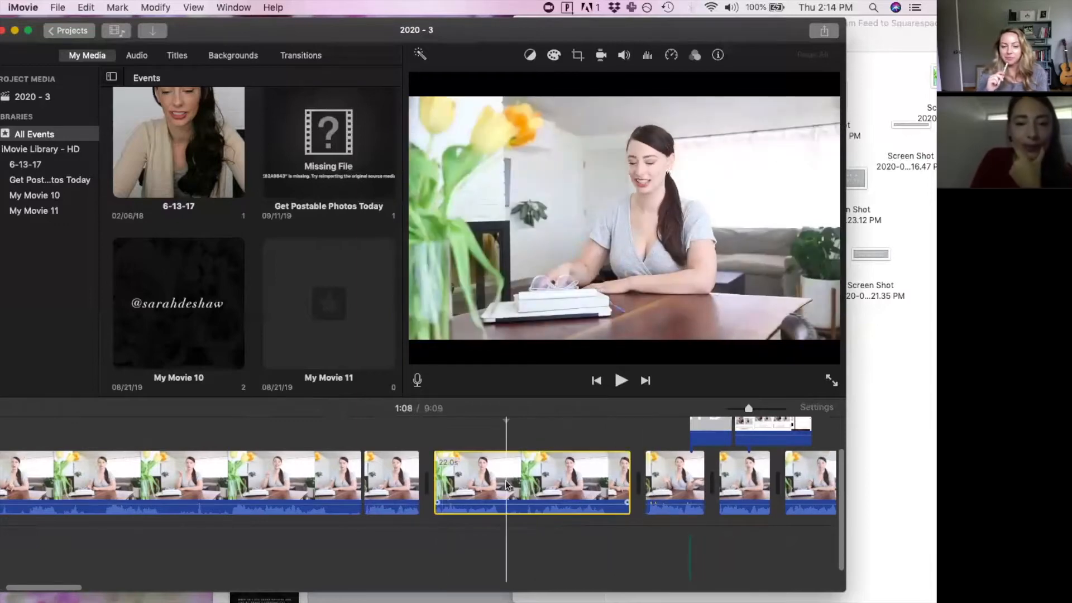
key(BackSpace)
click(377, 458)
key(BackSpace)
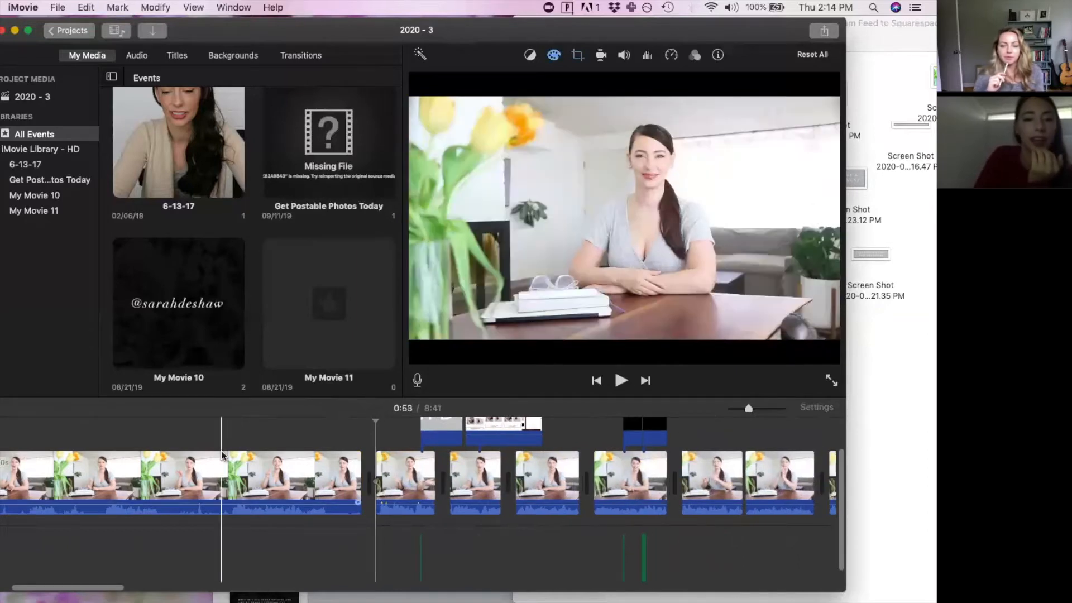
Color-correct the 54-second first clip by lowering its black point and shadows
click(212, 477)
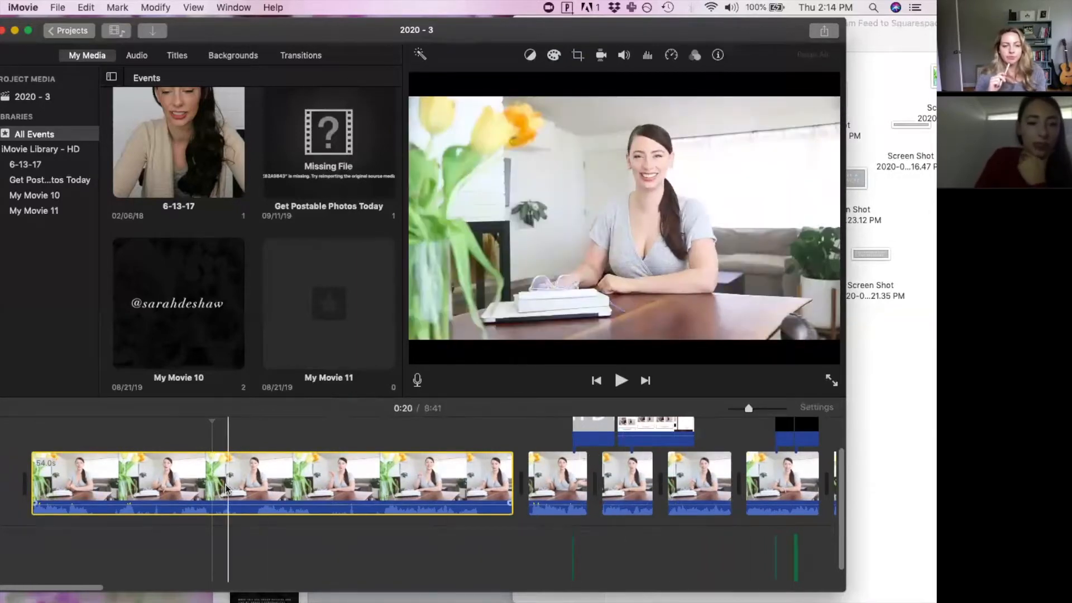
click(246, 479)
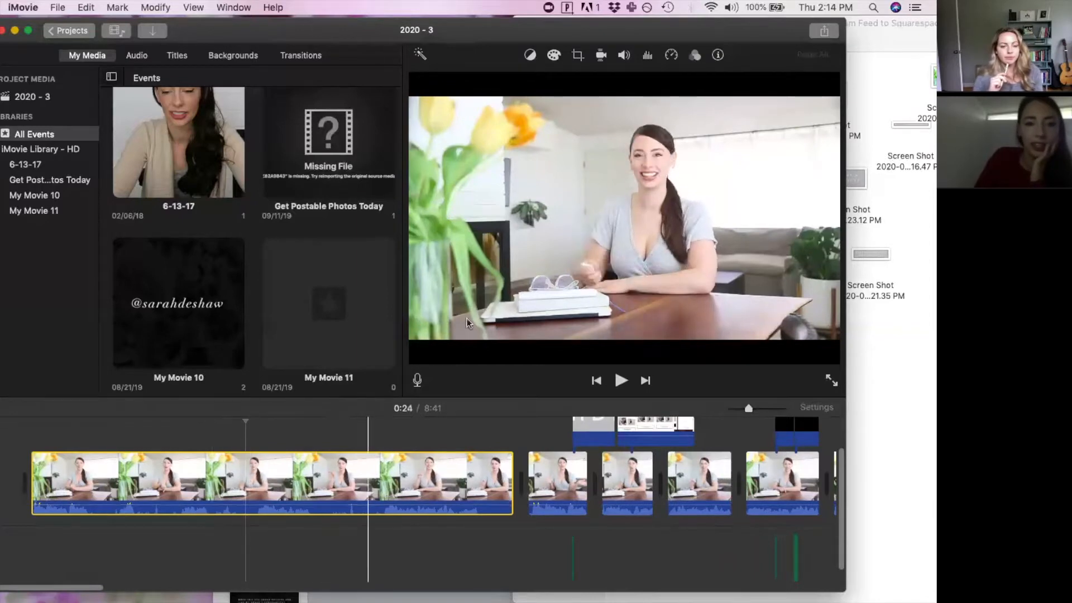
click(553, 56)
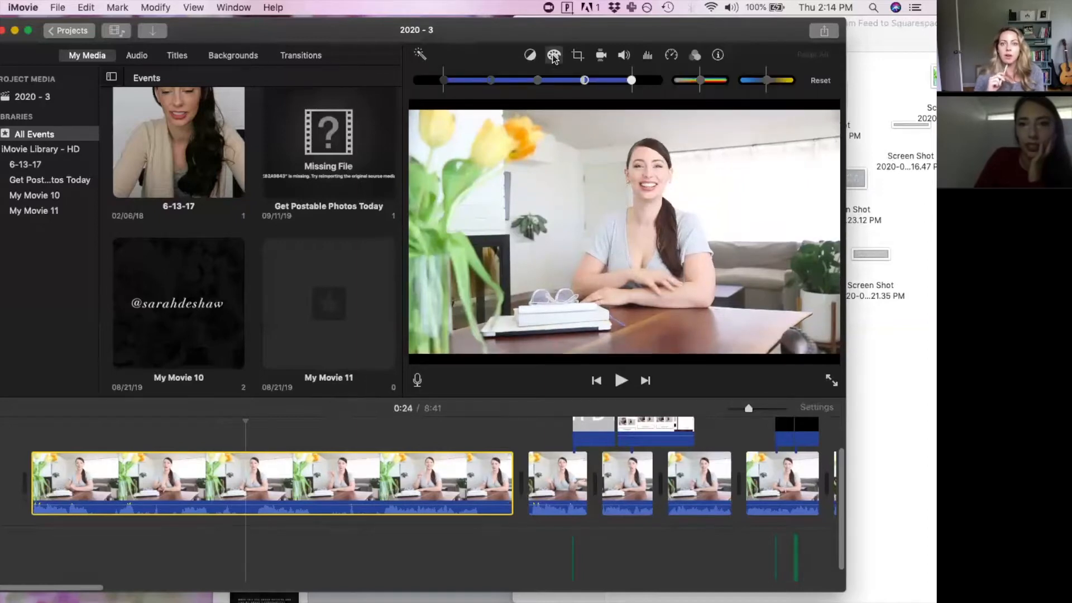
drag(629, 31, 593, 42)
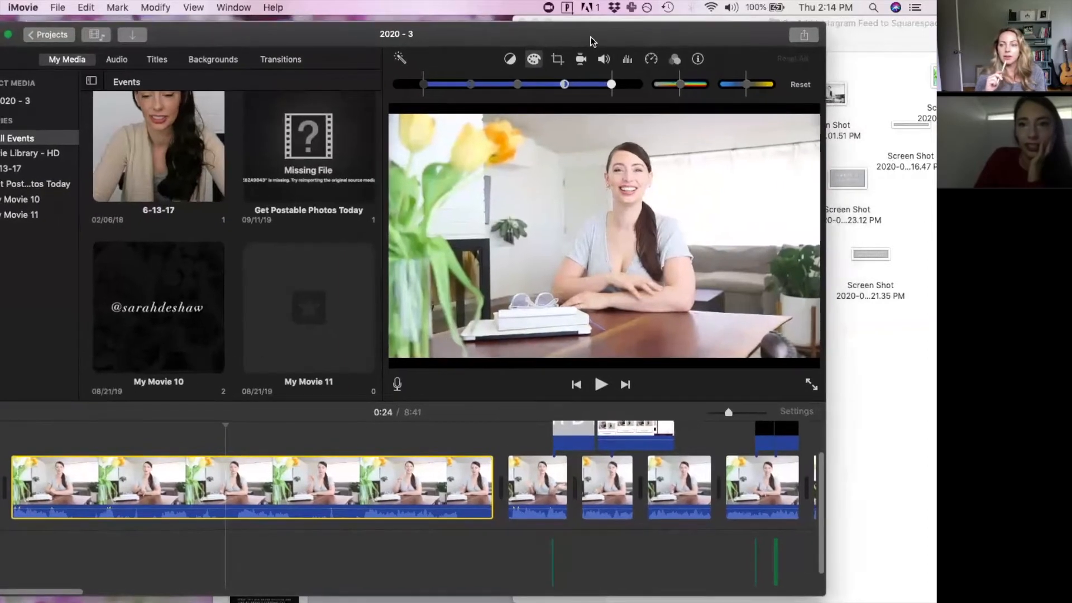
click(868, 186)
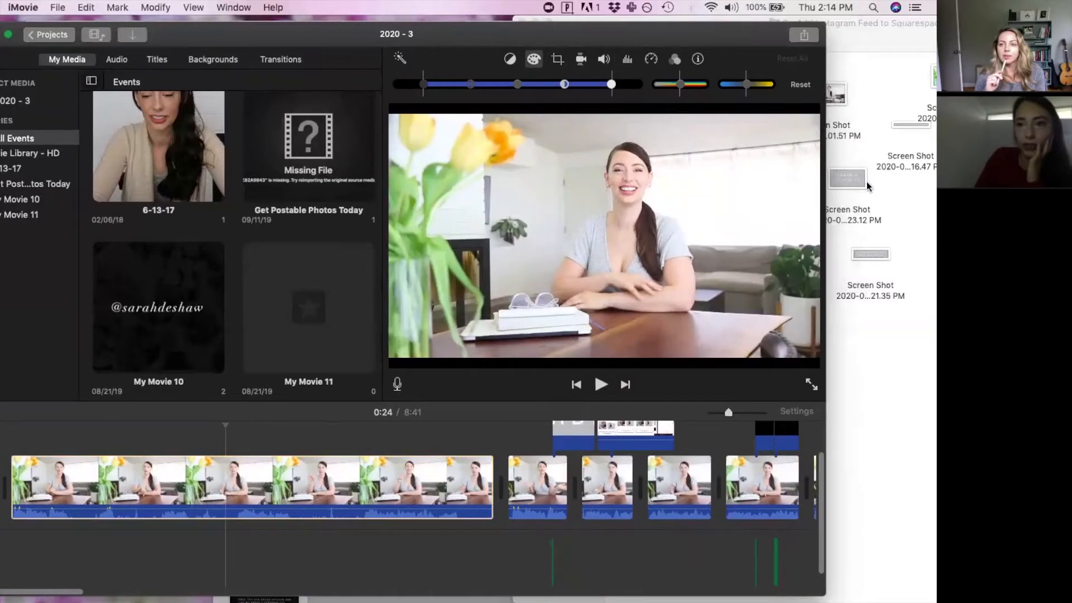
drag(711, 31, 754, 25)
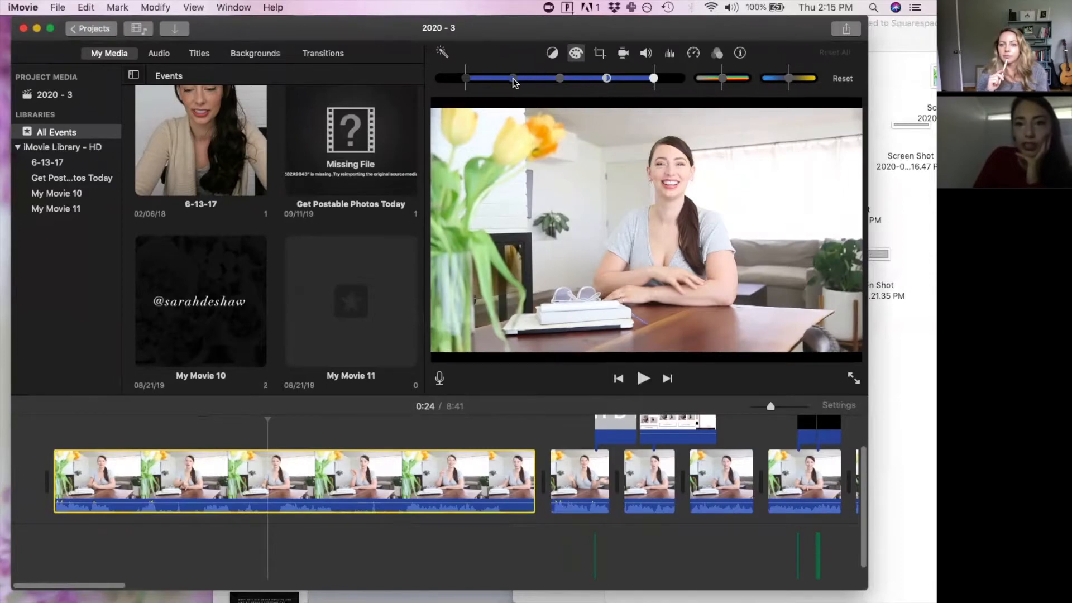
drag(510, 79, 456, 80)
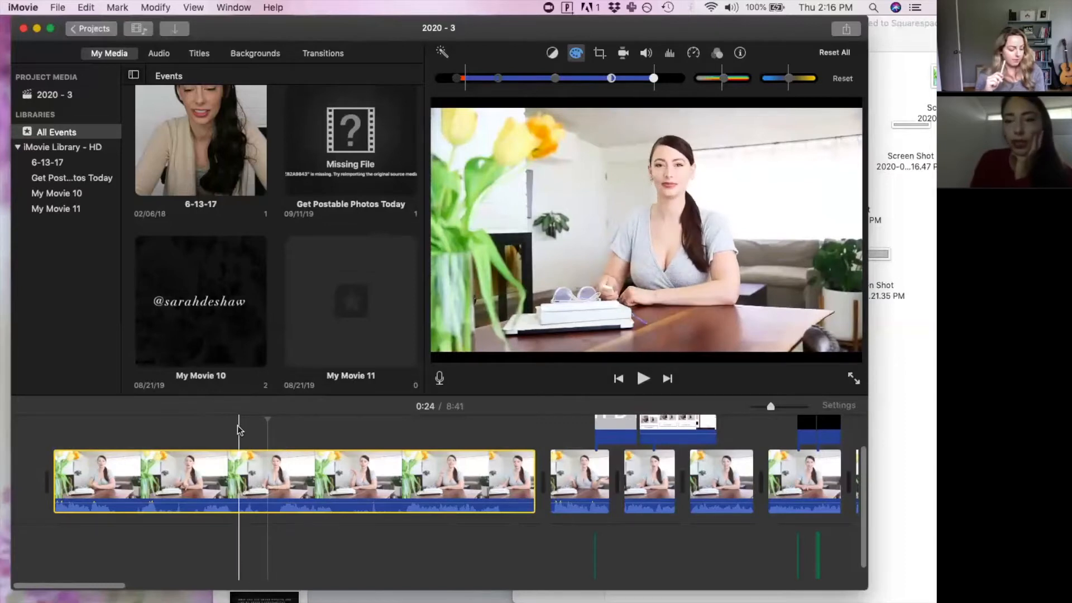
Review the color-corrected first clip at about 0:01, play it from about 0:25, and check it at about 0:08 and 0:48
click(62, 444)
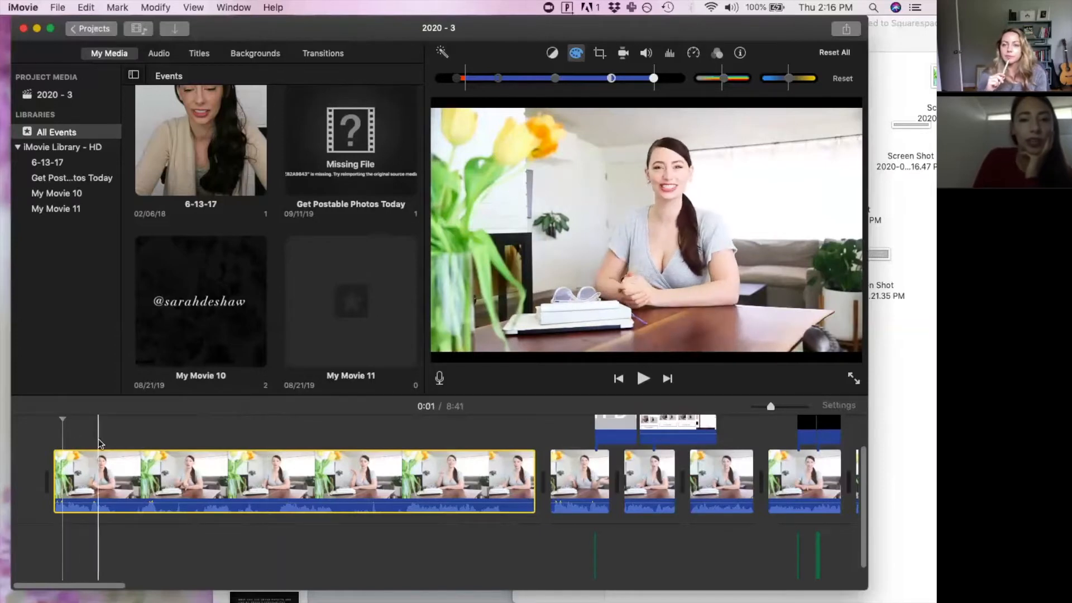
click(280, 440)
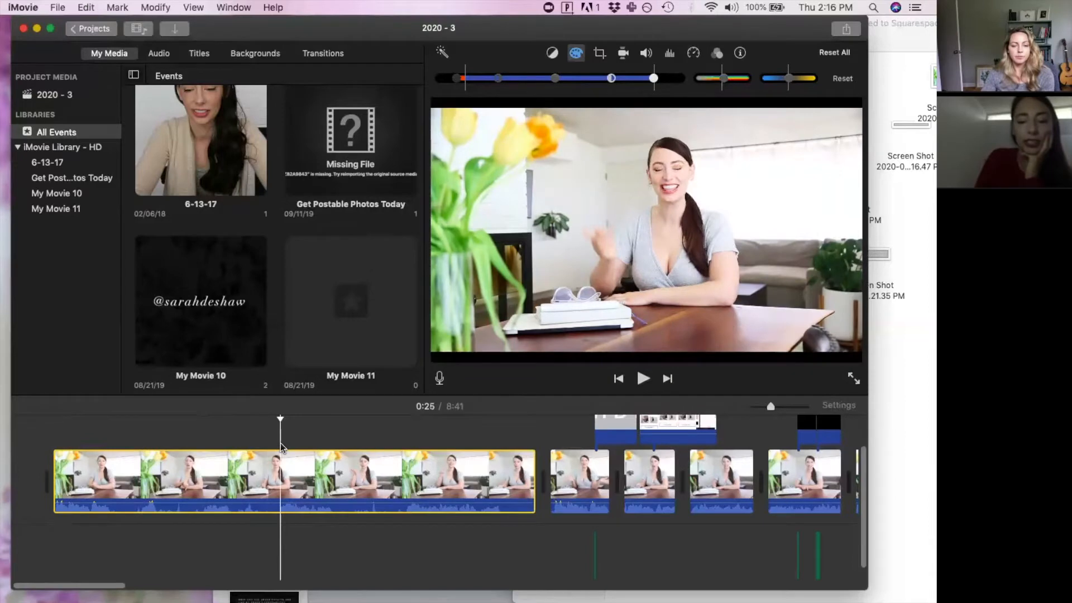
key(space)
key(space)
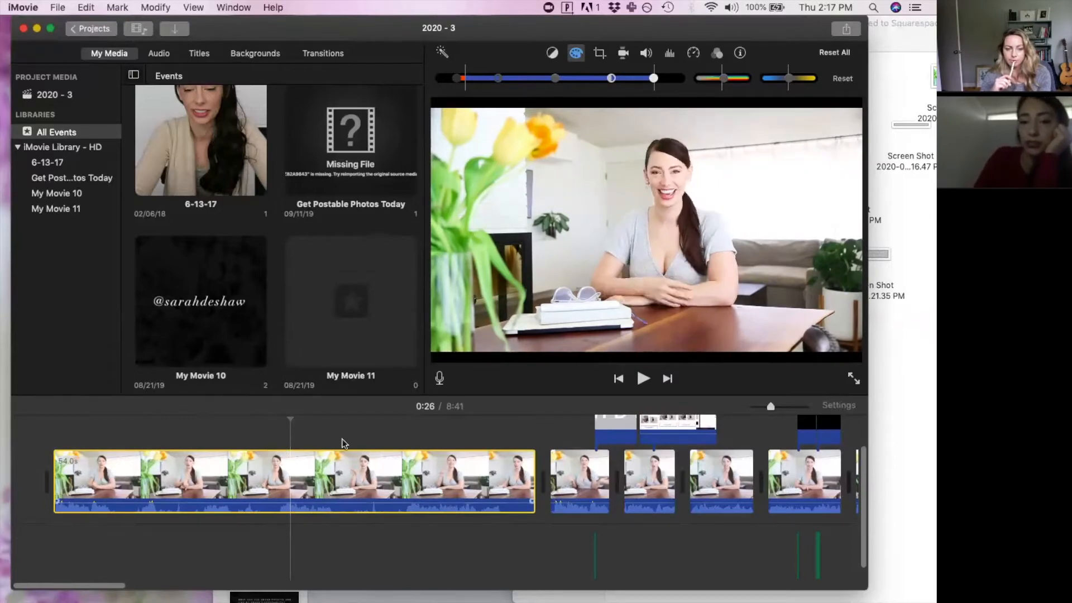
click(280, 457)
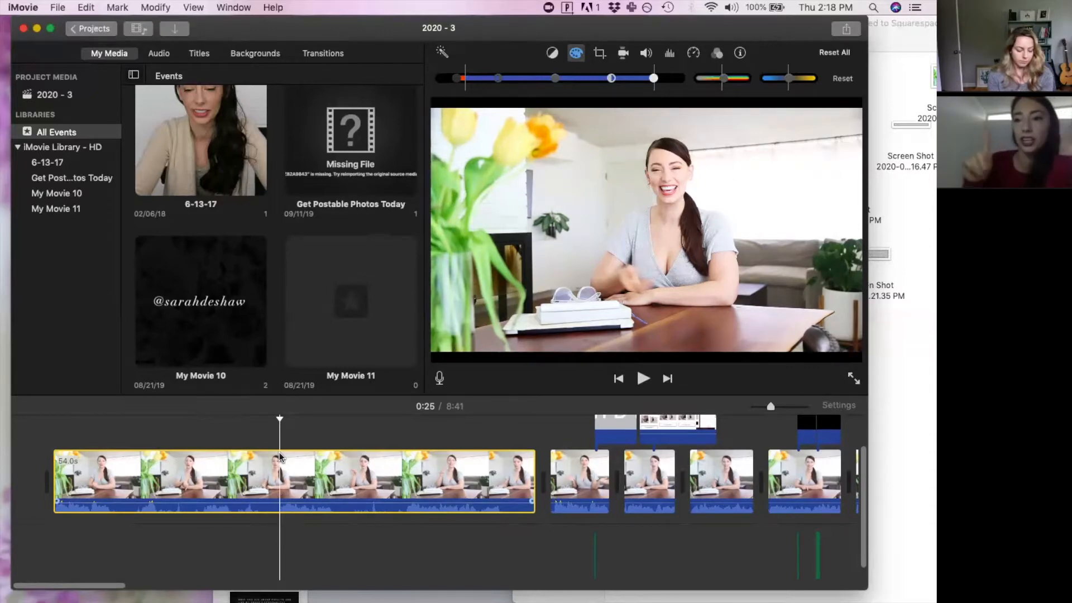
click(127, 469)
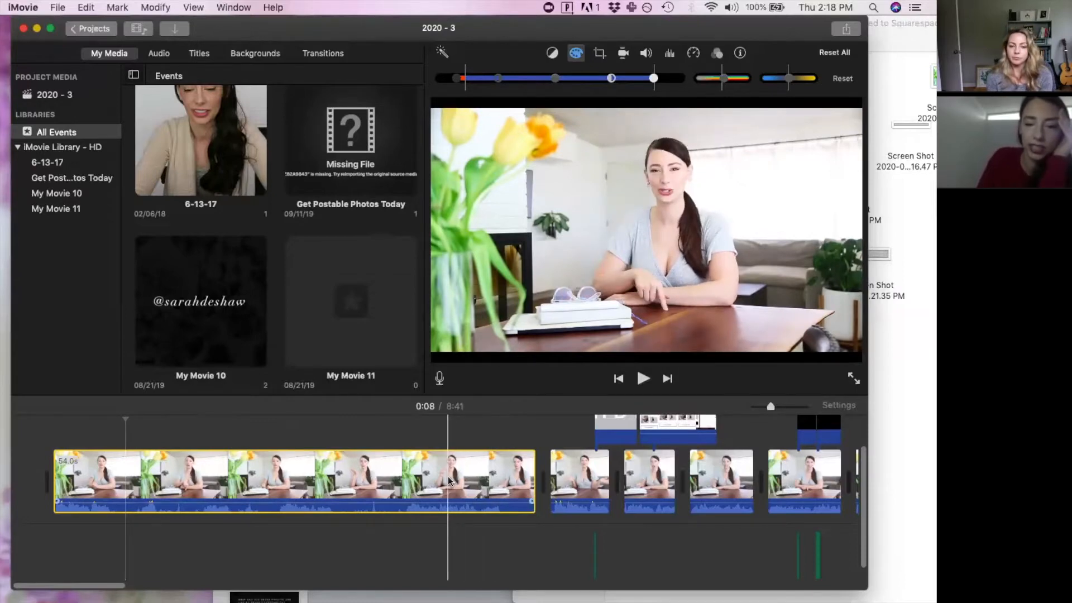
click(487, 480)
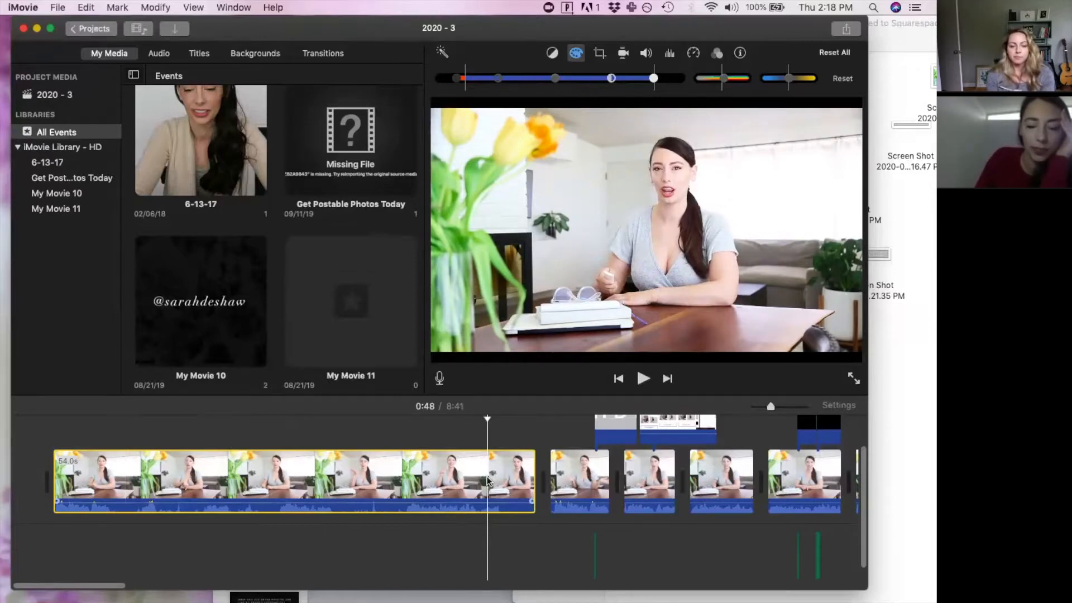
Try splitting the first clip at about 0:05 and undo the split
click(106, 486)
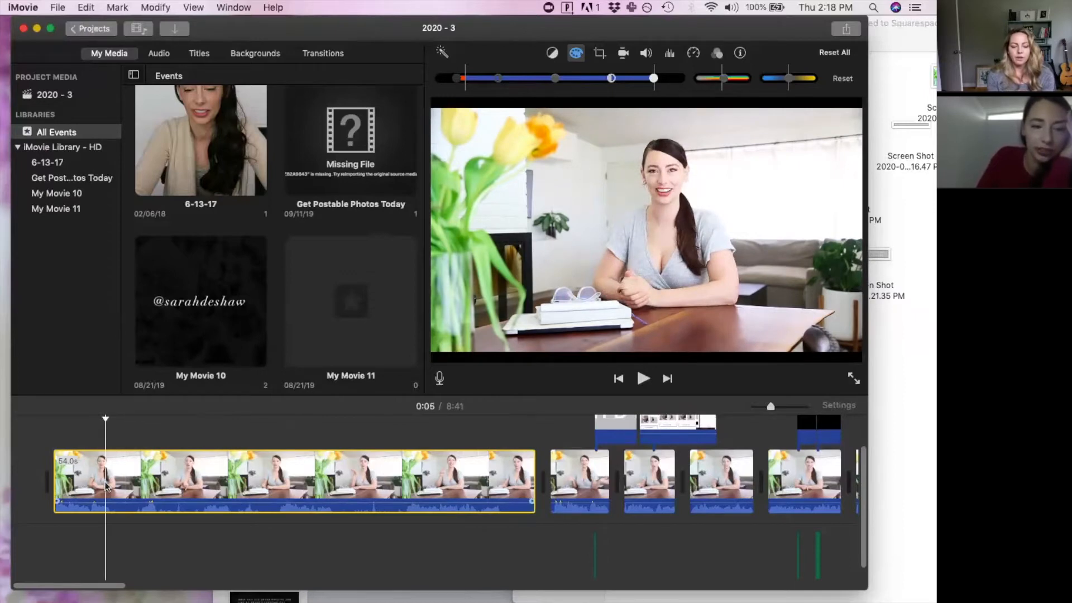
key(super+b)
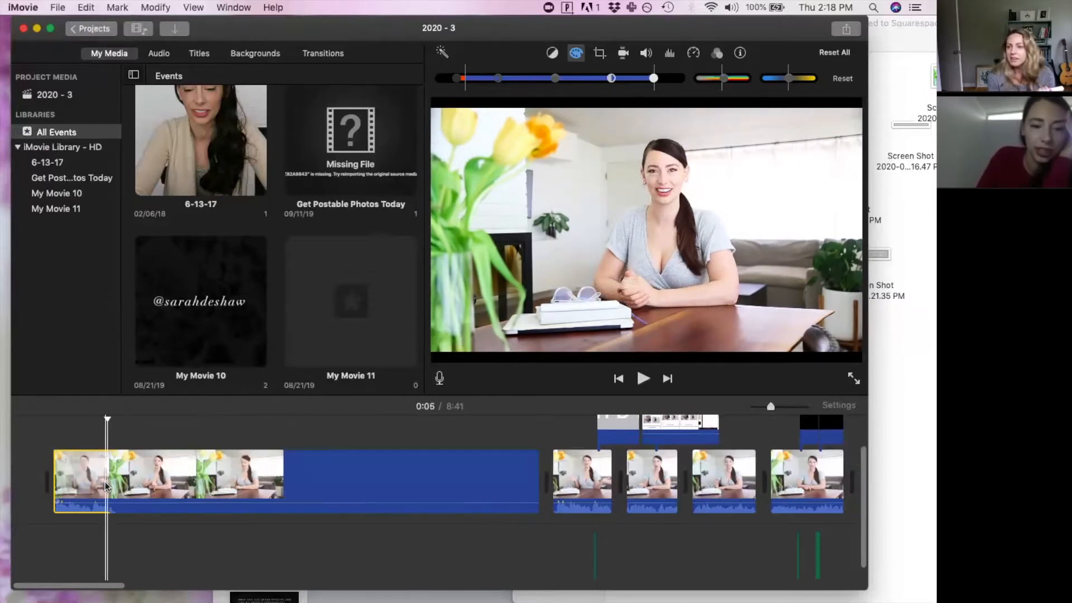
key(super+z)
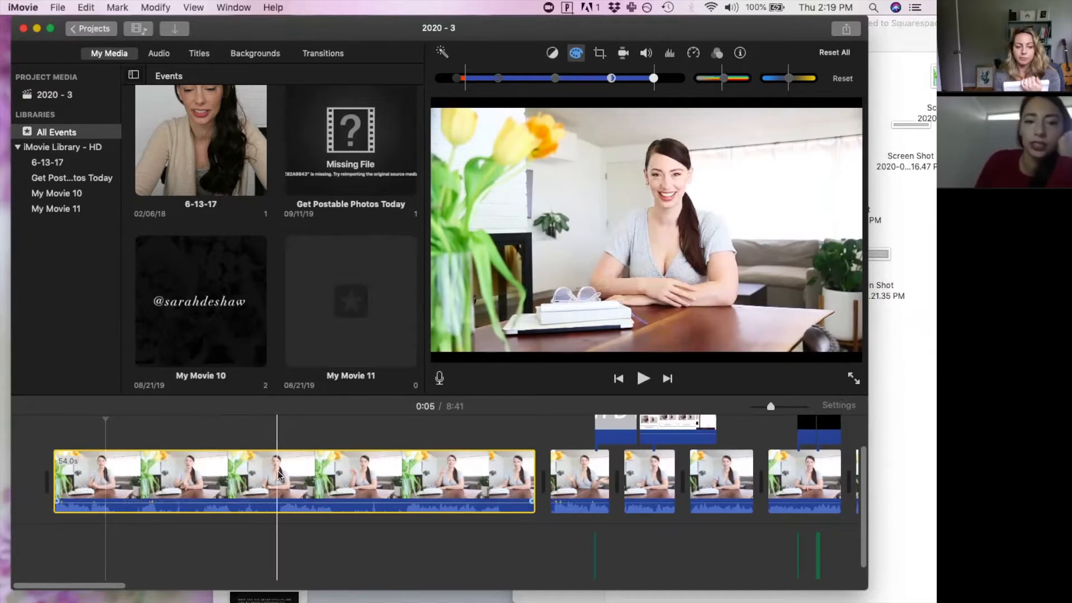
Split the first clip at about 0:25 and again at about 0:30
key(super+plus)
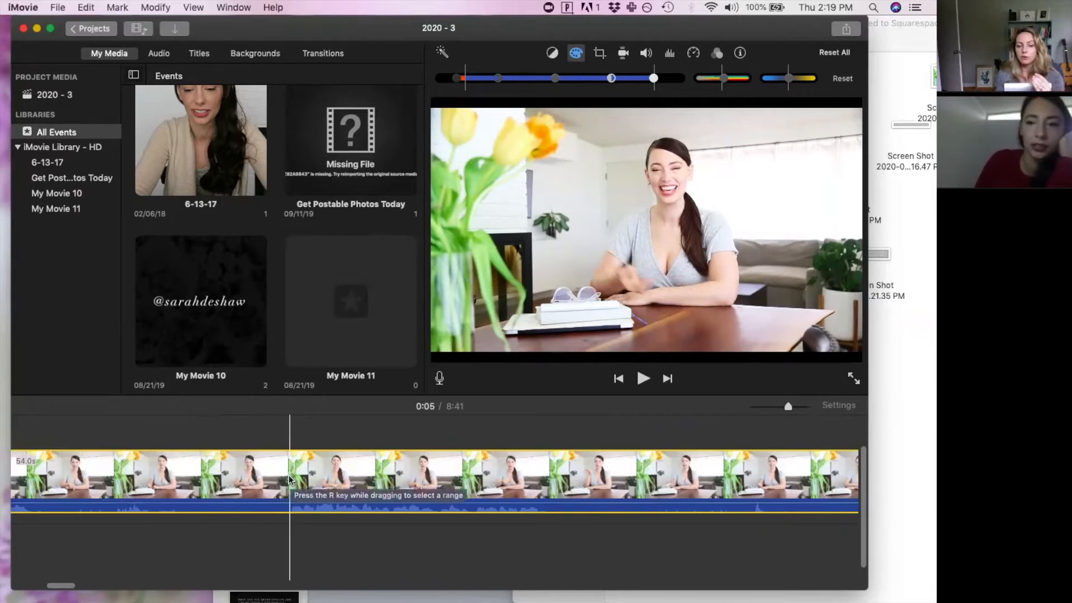
click(290, 479)
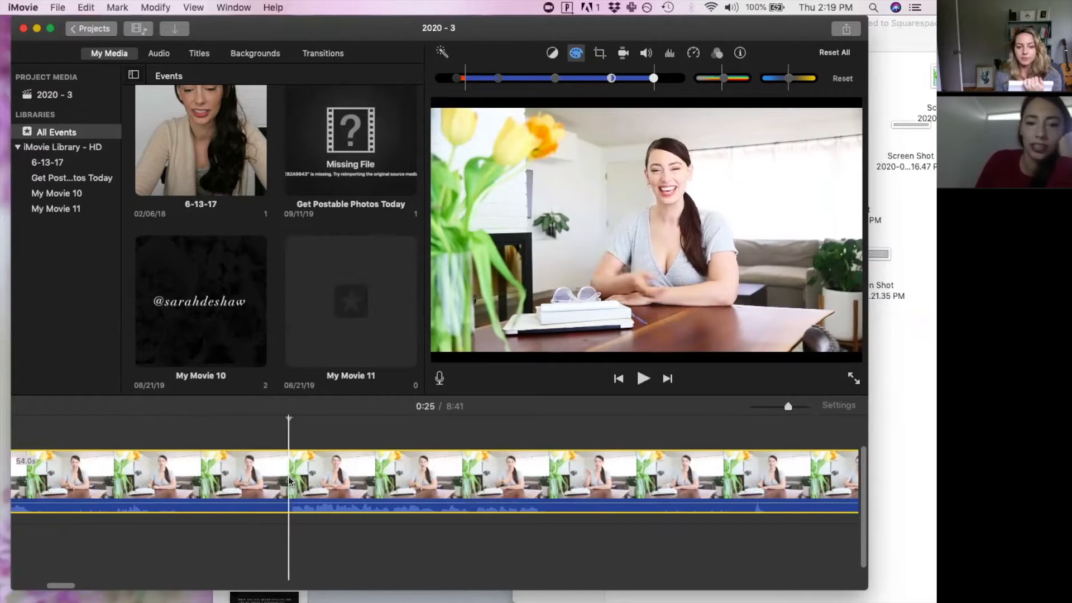
key(super+b)
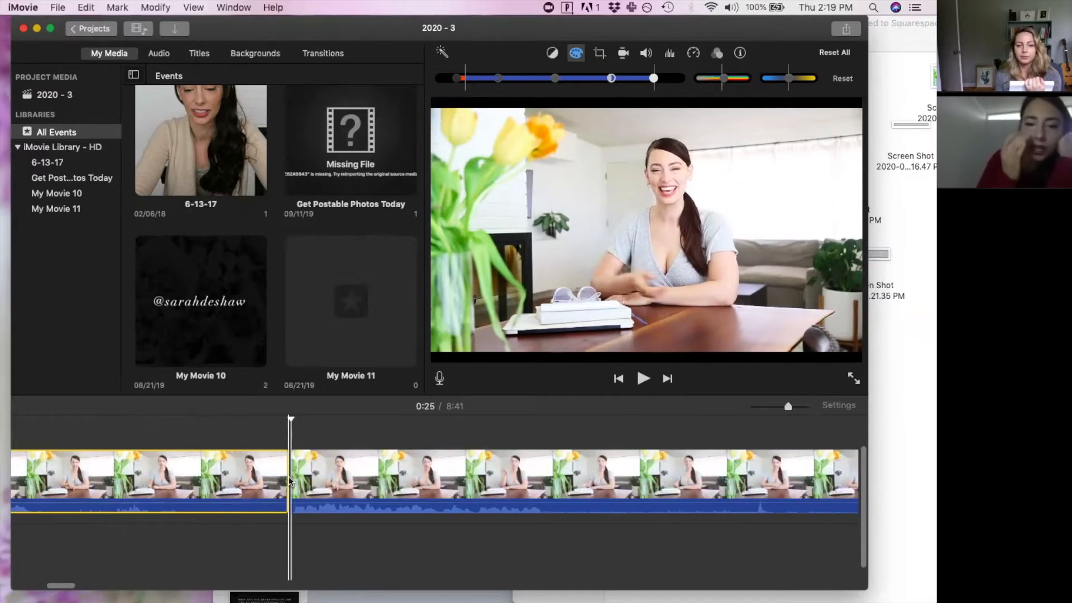
click(338, 466)
click(541, 445)
key(super+b)
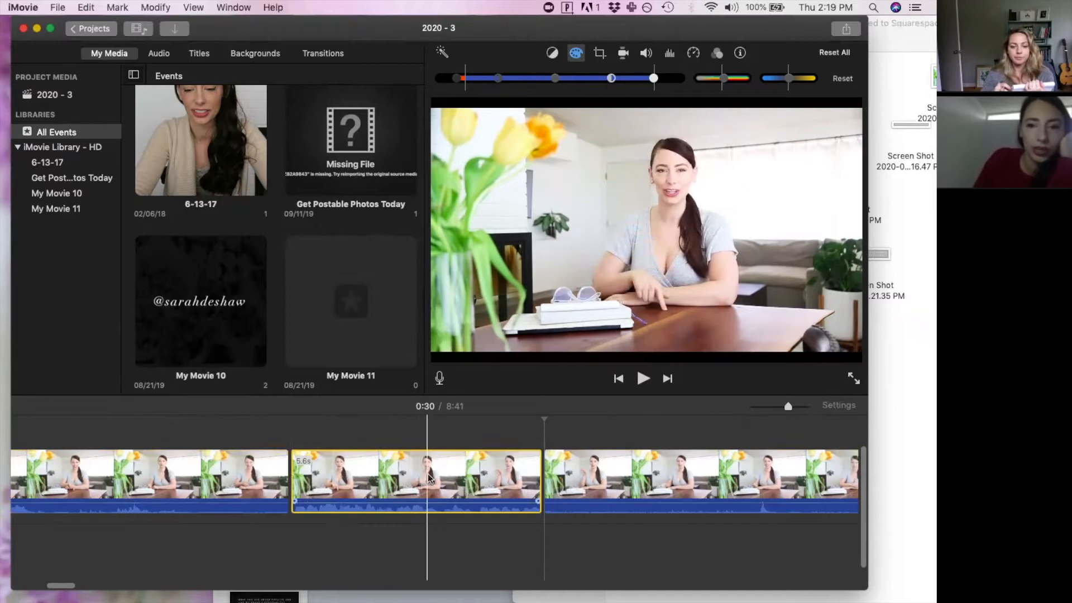
Split the 5.6-second middle segment twice around 0:29 and delete the 0.1-second sliver between the cuts
key(space)
key(space)
key(super+b)
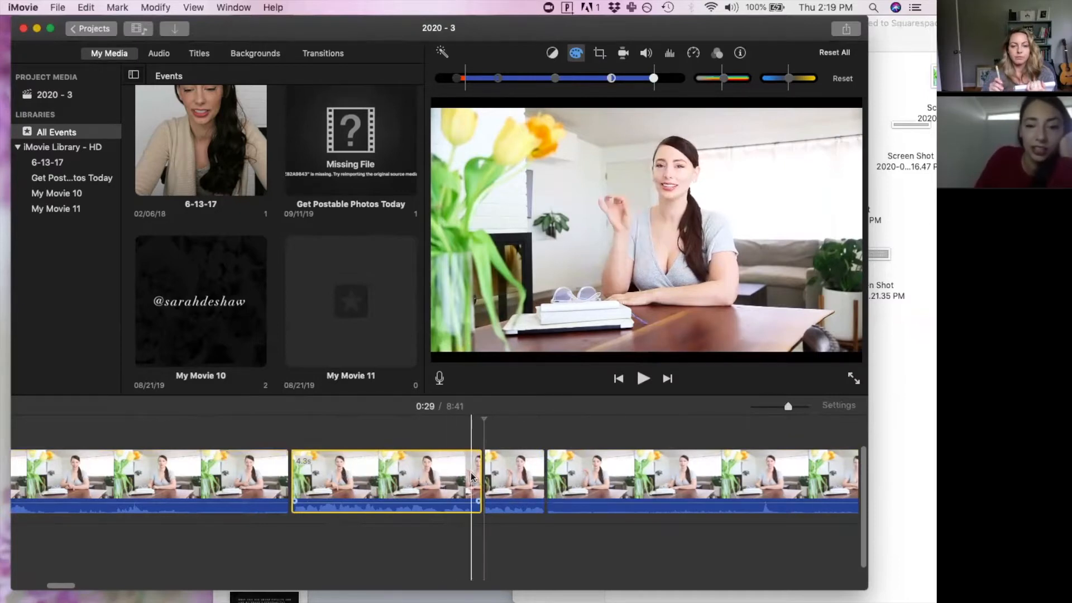
key(space)
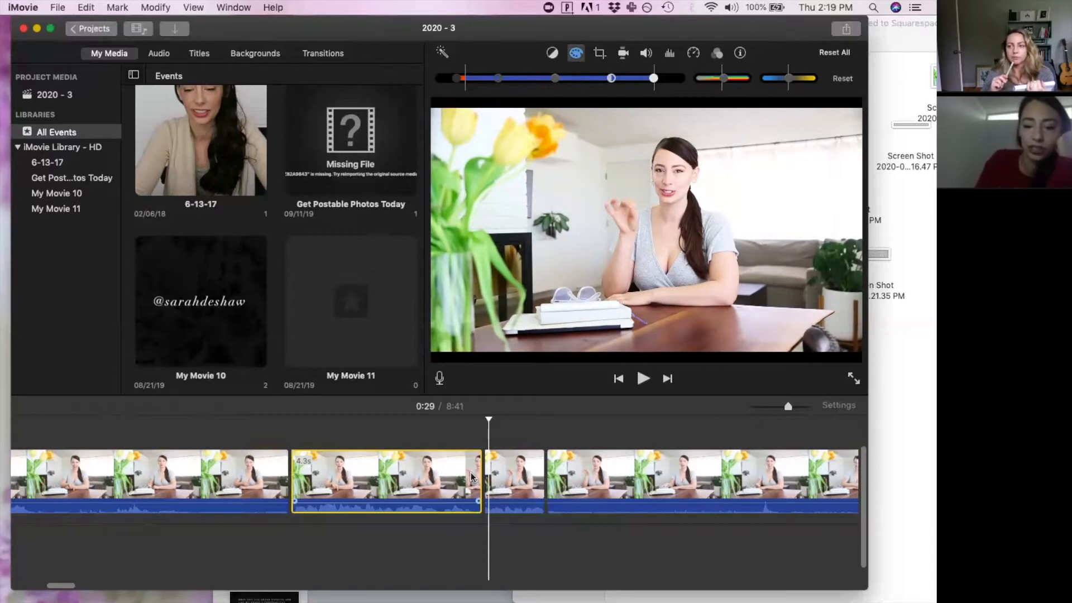
key(super+b)
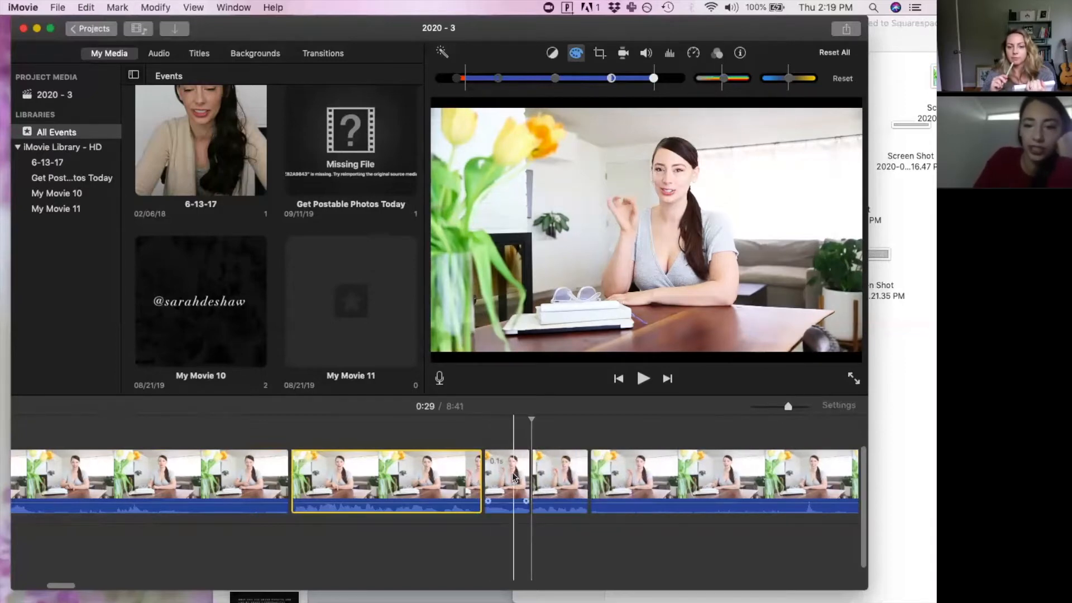
click(506, 479)
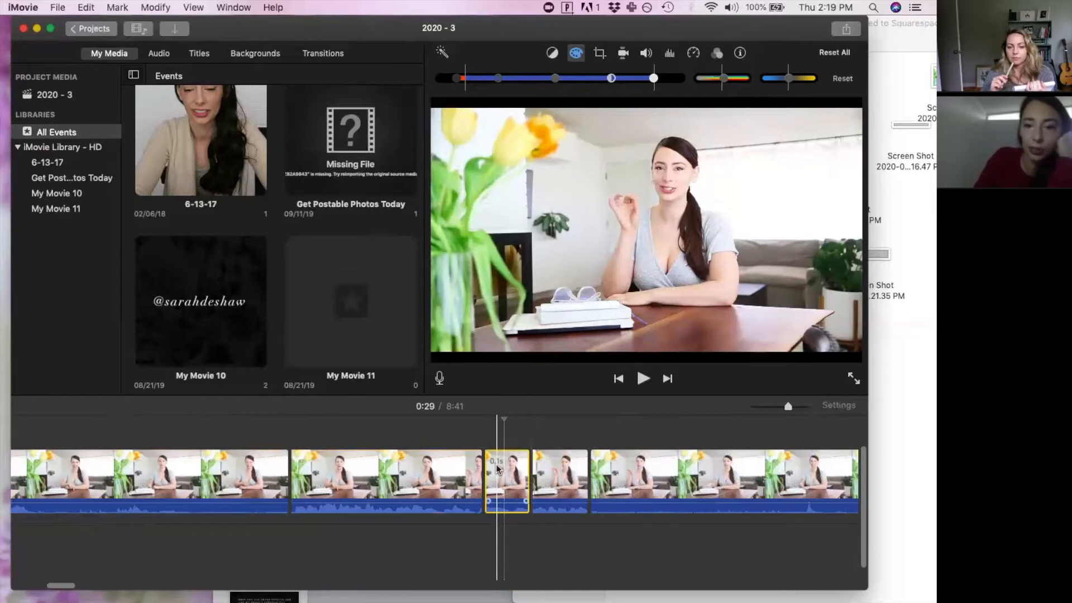
key(Delete)
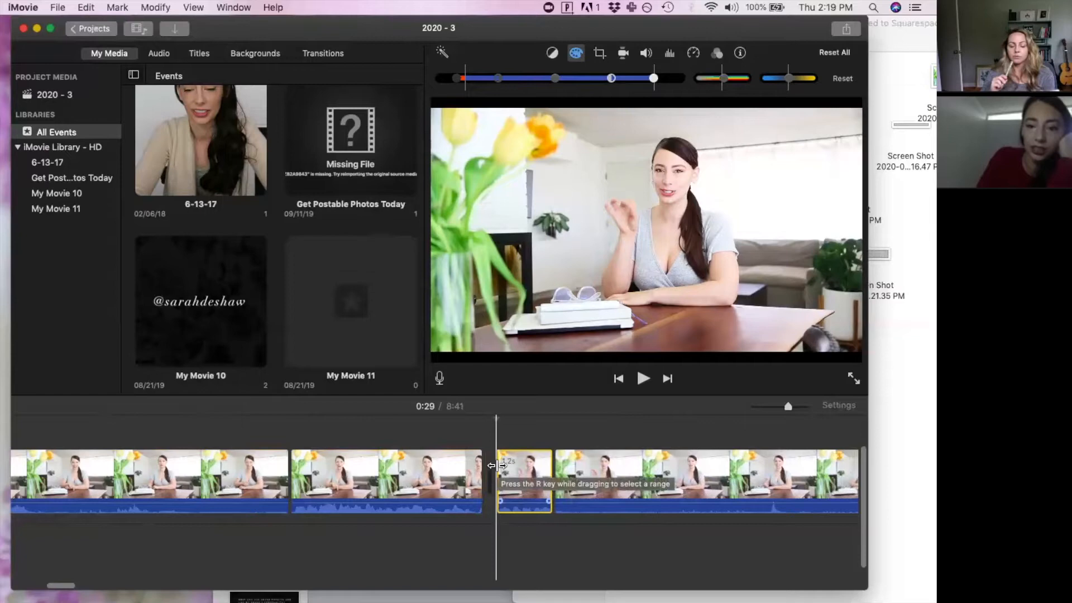
Extend the start of the short segment after the 0:29 cut to 1.3 seconds and trim it back to about 1.2 seconds
drag(496, 466, 492, 466)
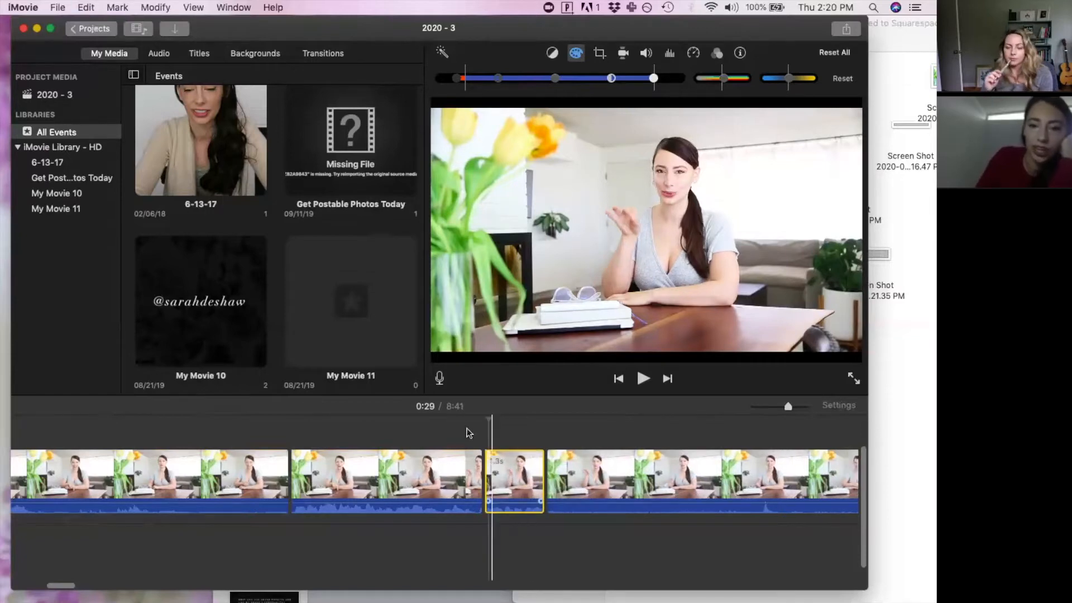
click(485, 449)
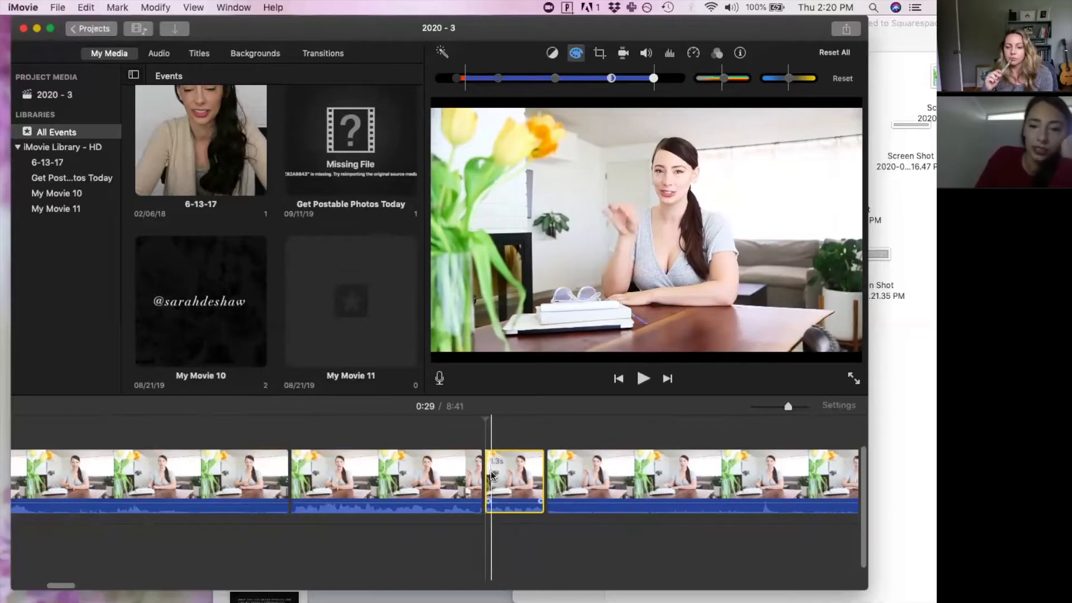
drag(485, 472, 490, 478)
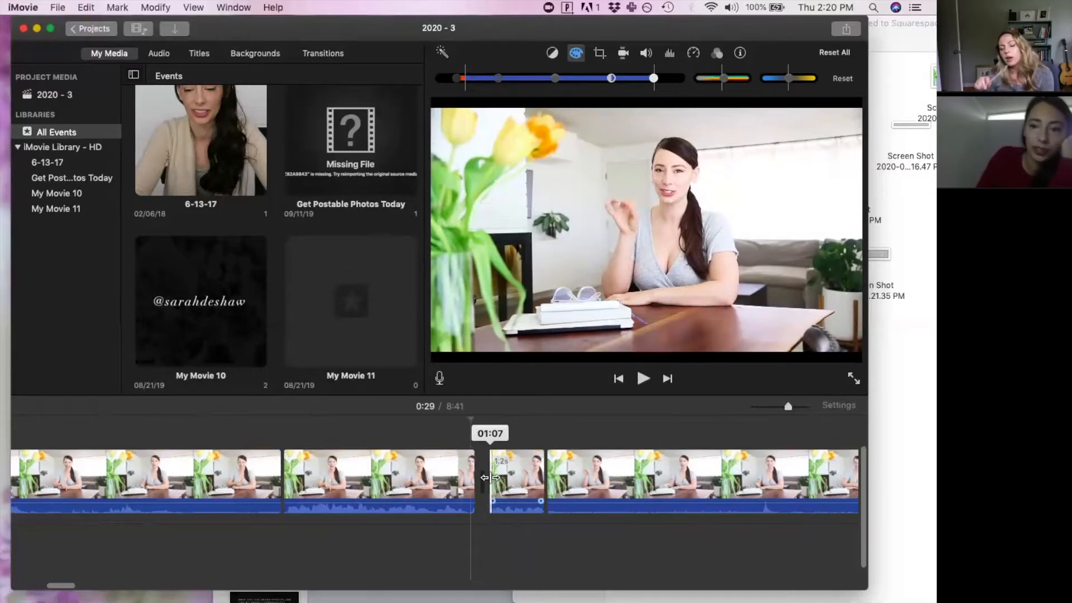
drag(490, 478, 490, 477)
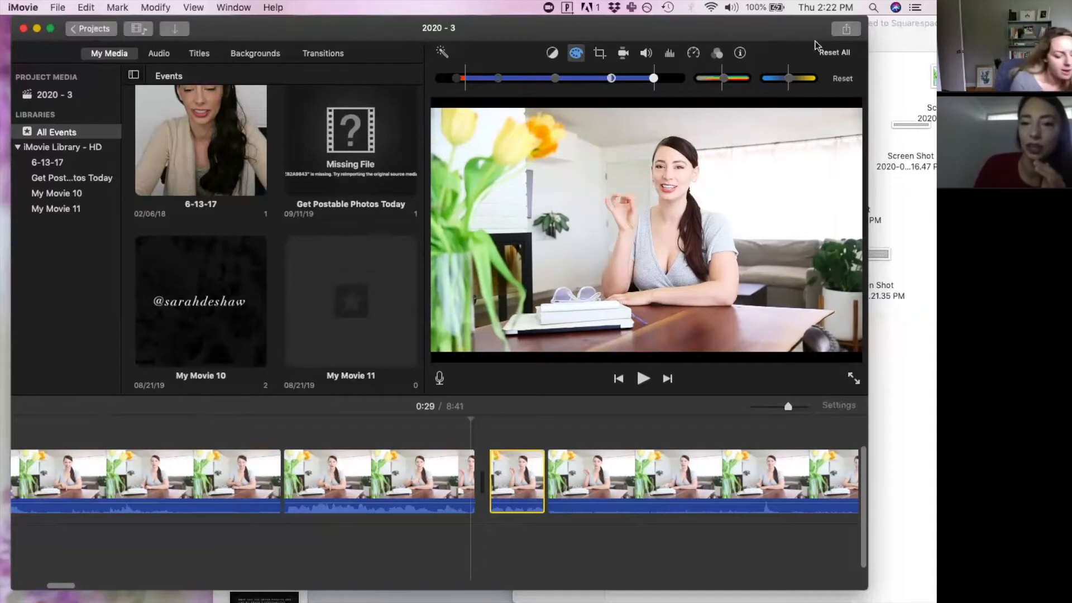
key(super+equal)
key(super+equal)
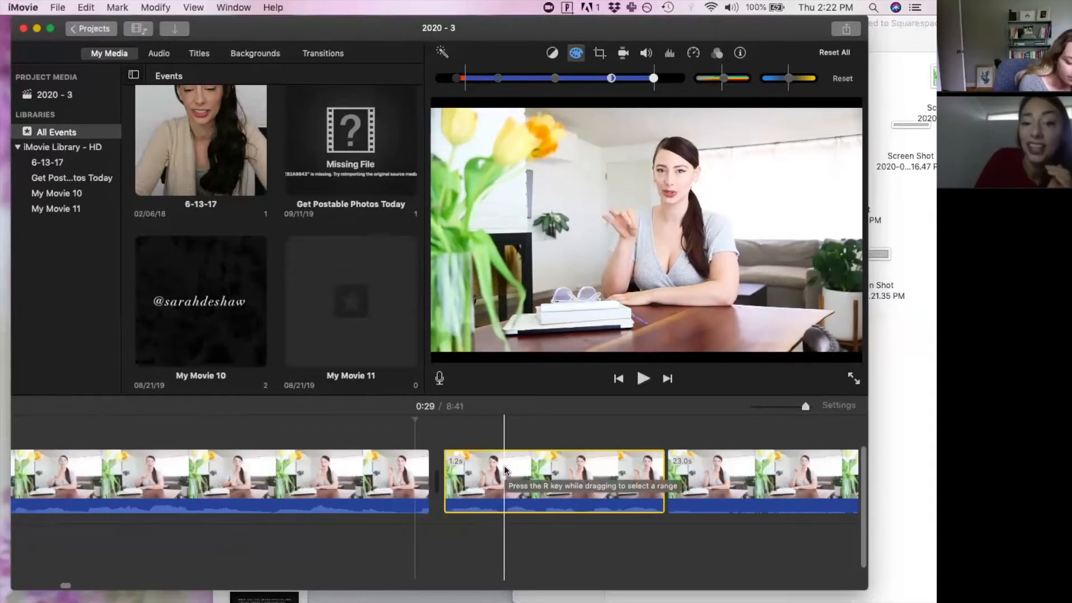
drag(444, 483, 446, 483)
key(super+minus)
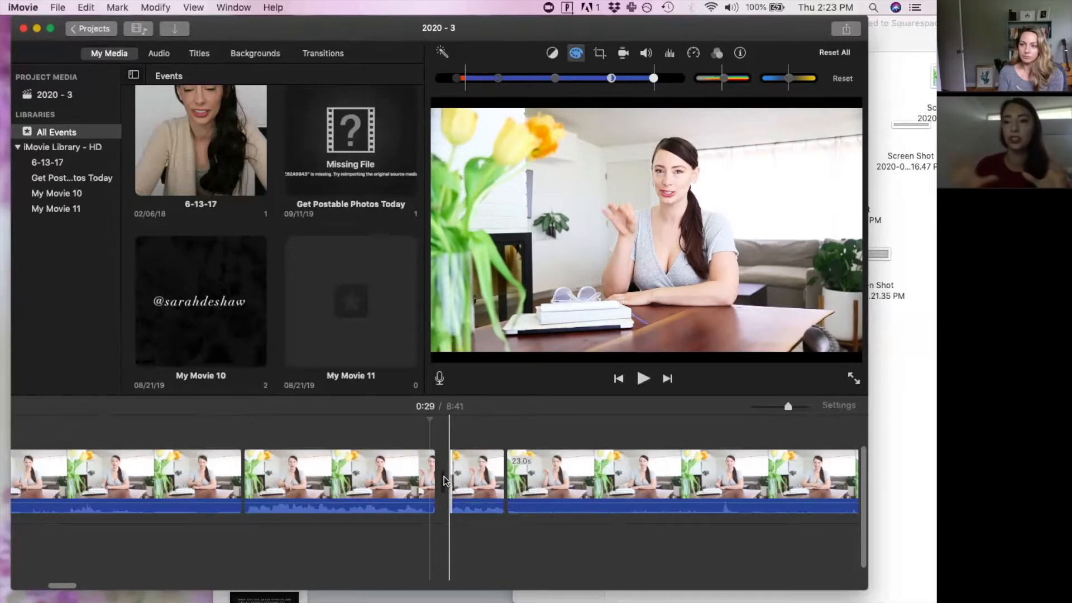
Play the timeline from the start of the 6.6-second close-up clip that follows the 23-second segment
scroll(474, 464, right, 10)
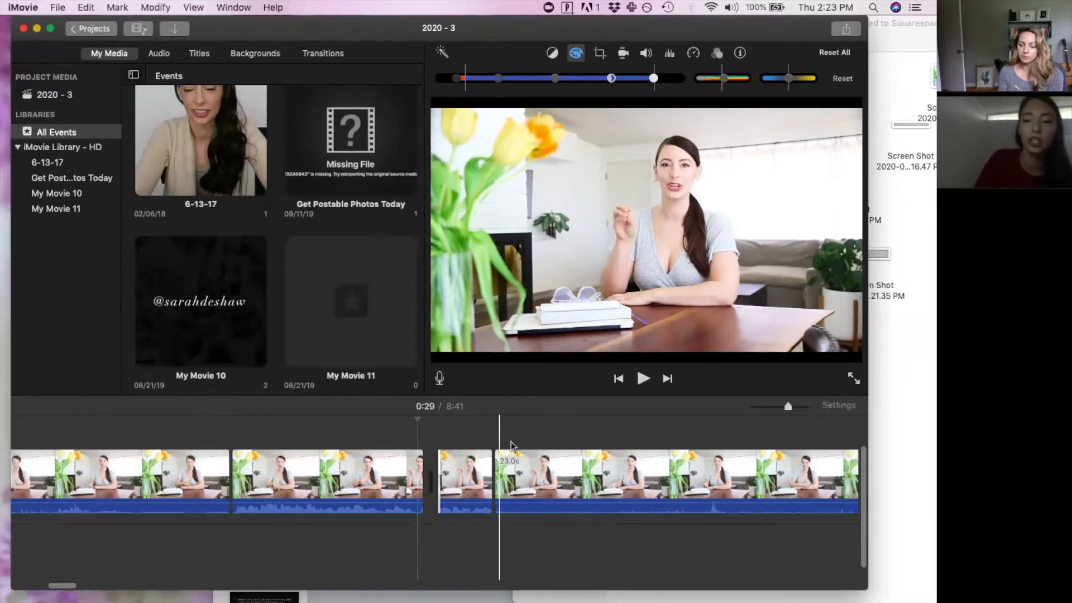
key(super+minus)
key(super+minus)
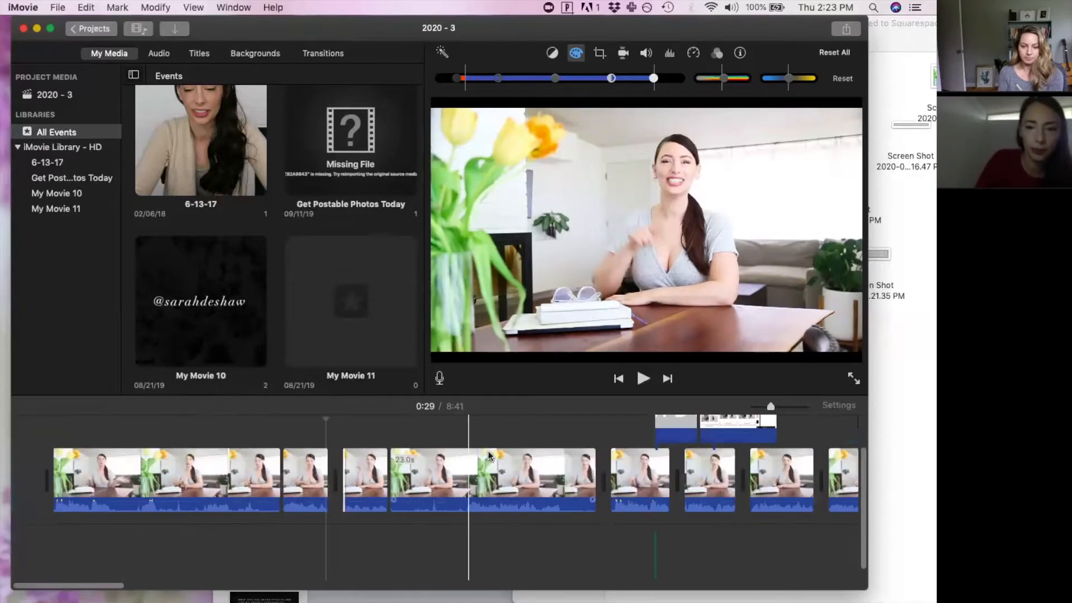
scroll(488, 456, right, 4)
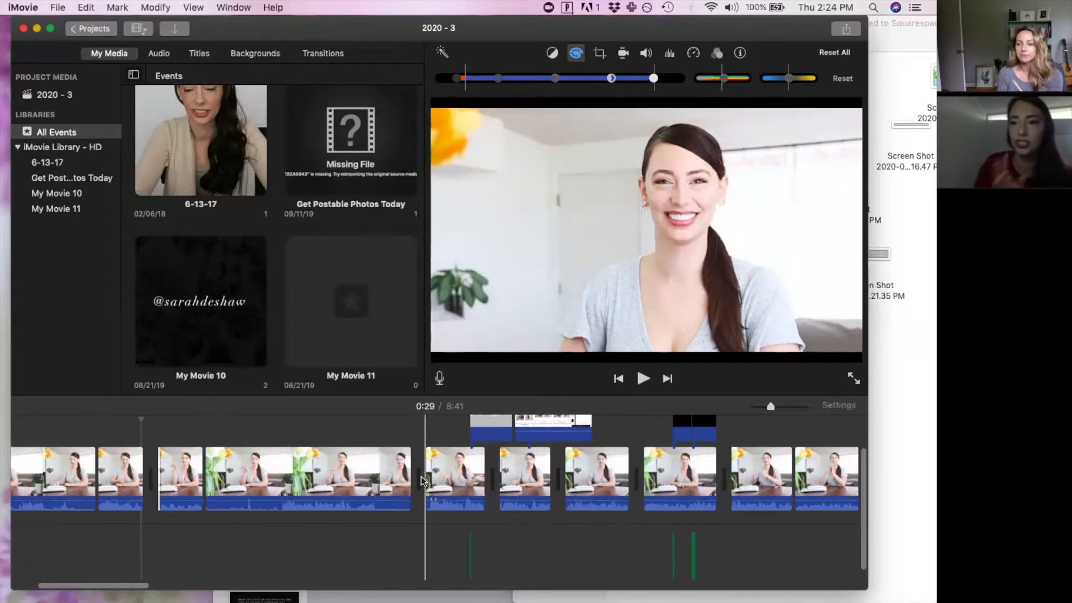
key(space)
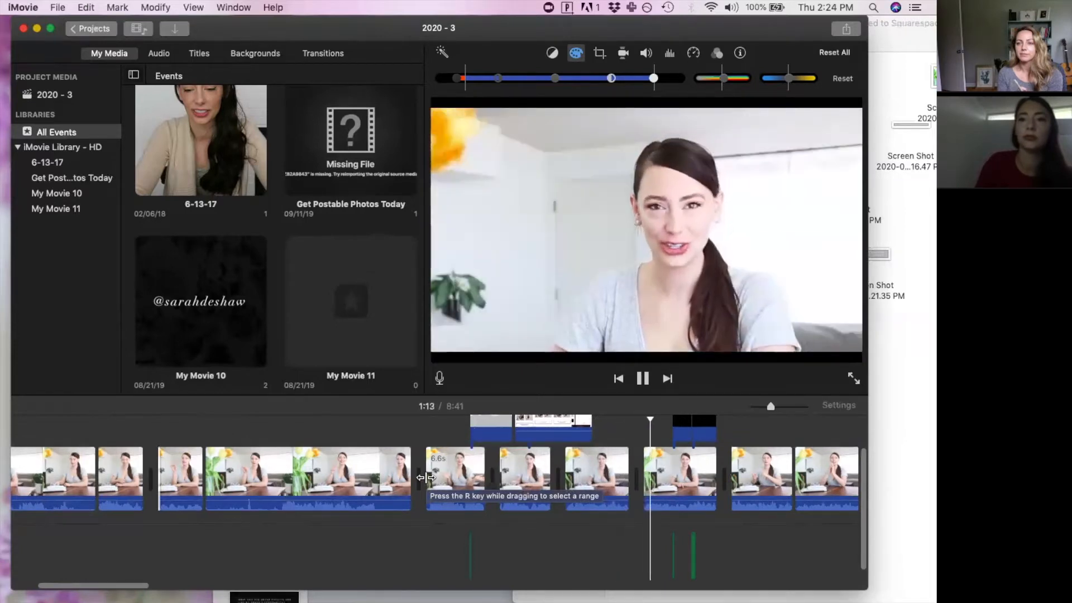
Replay the timeline across the close-up cut around 1:13 and pause it
key(space)
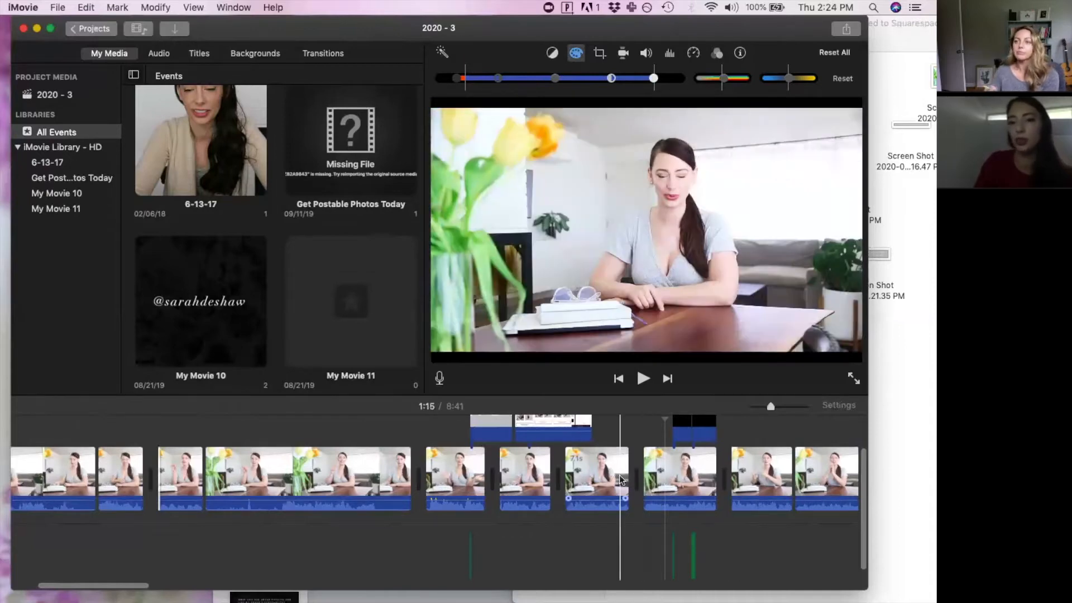
key(space)
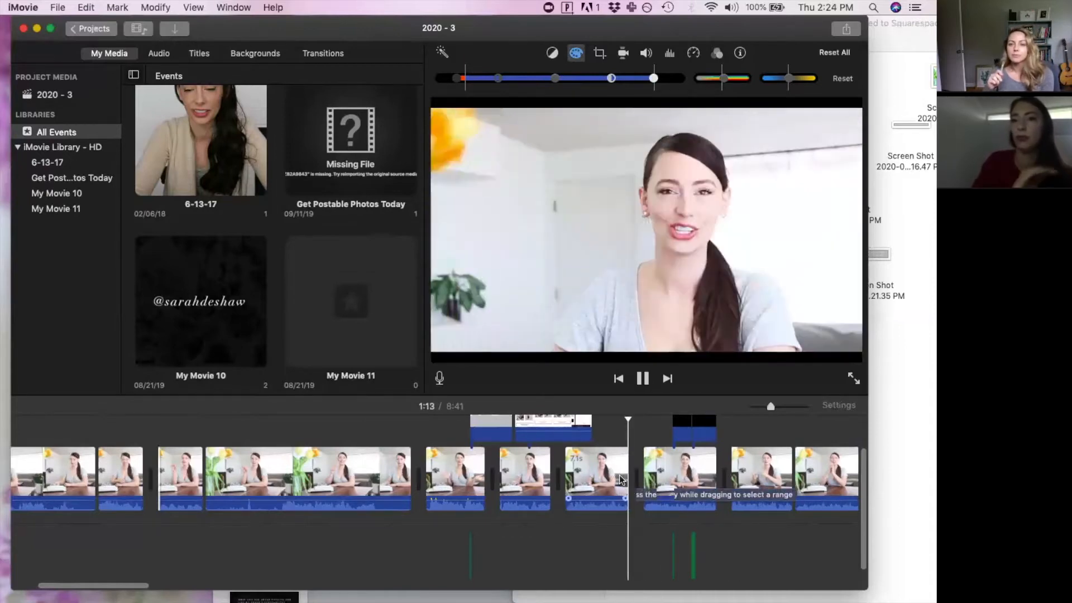
key(space)
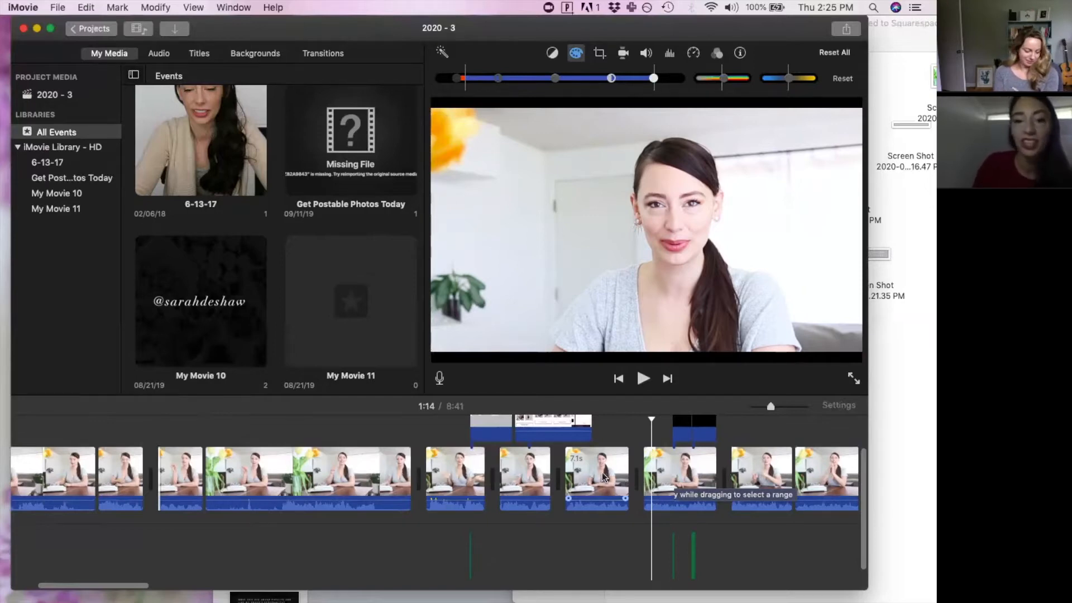
Play the movie from its beginning, split the opening clip at about 0:06 and delete the 18.9-second segment after the cut
click(407, 466)
scroll(407, 467, left, 5)
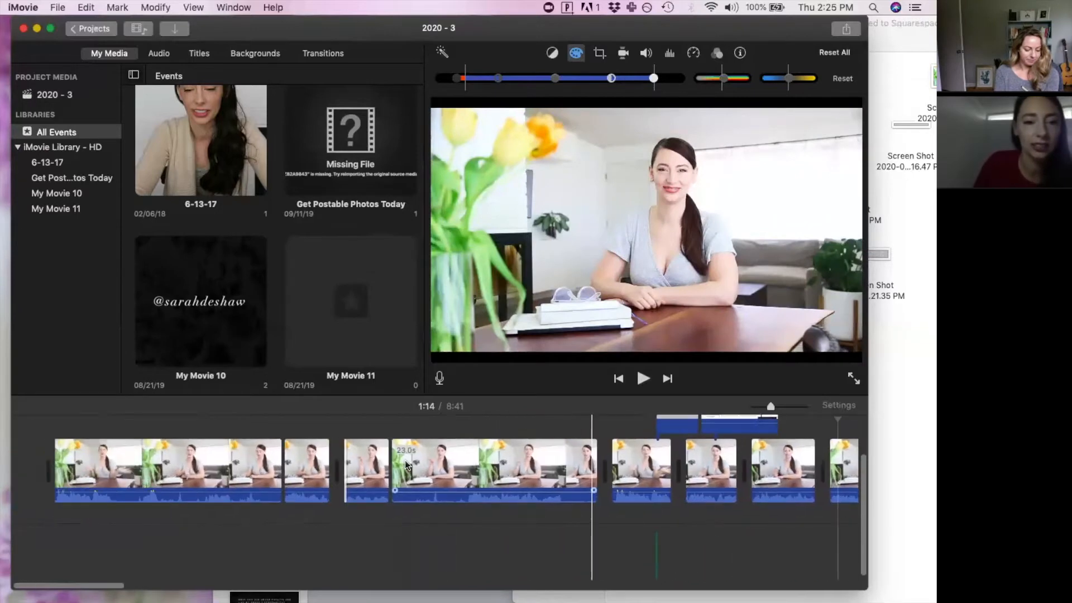
click(67, 461)
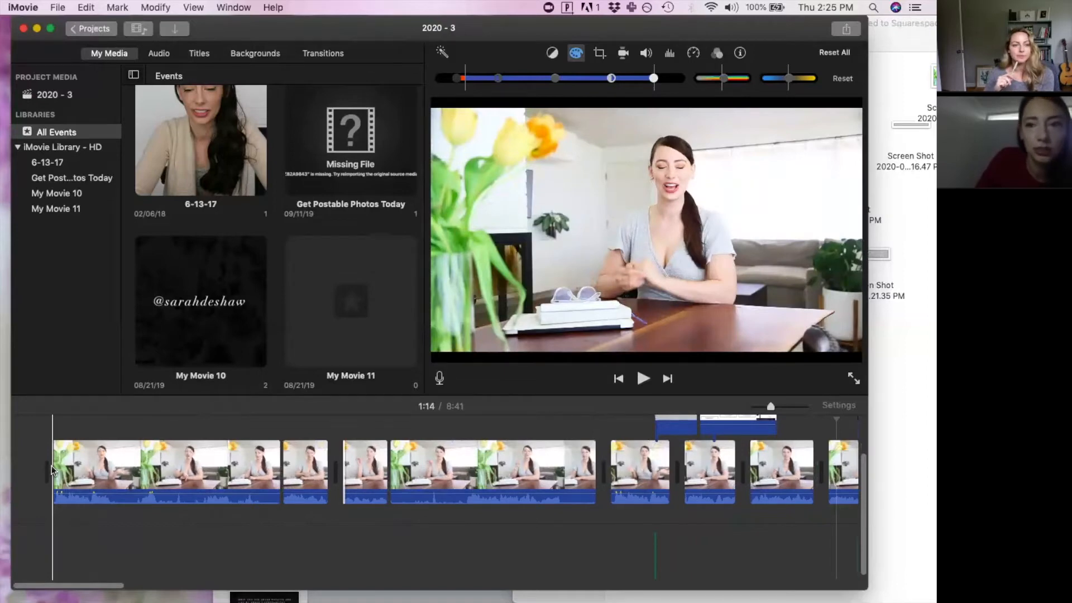
key(space)
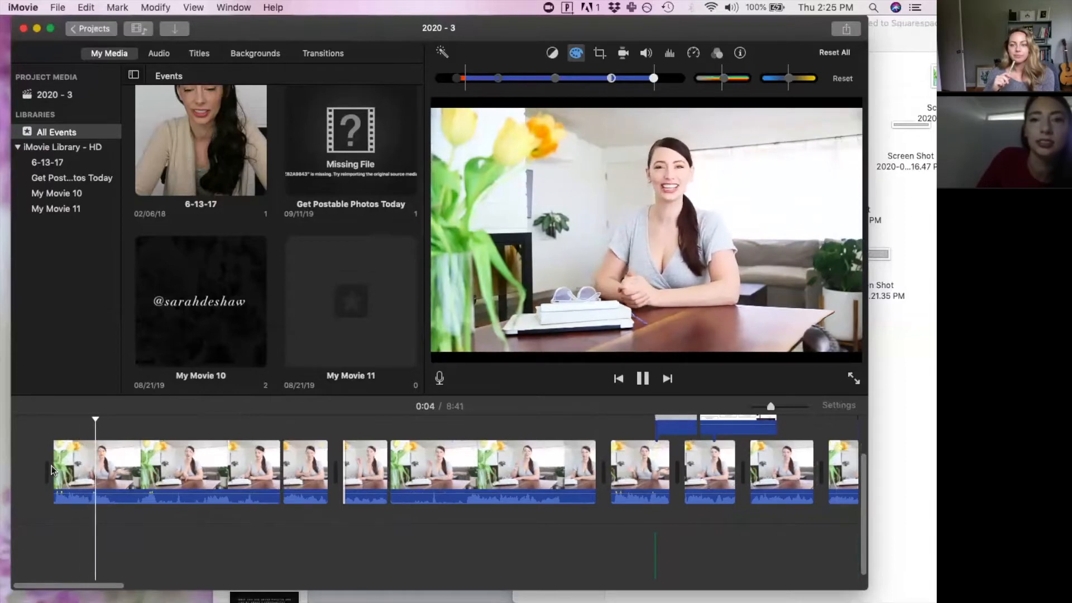
key(space)
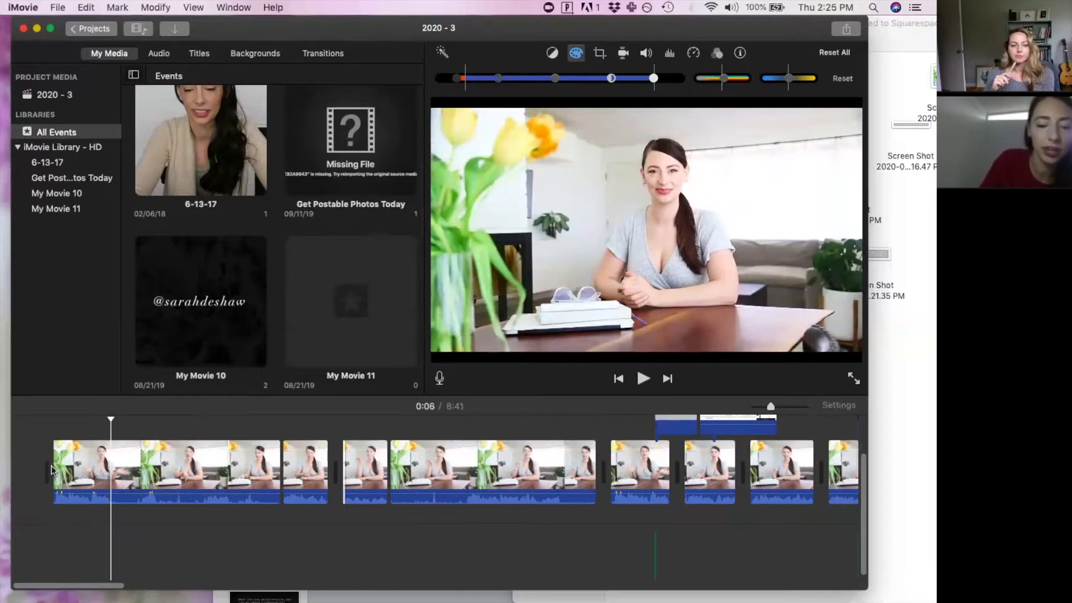
key(super+b)
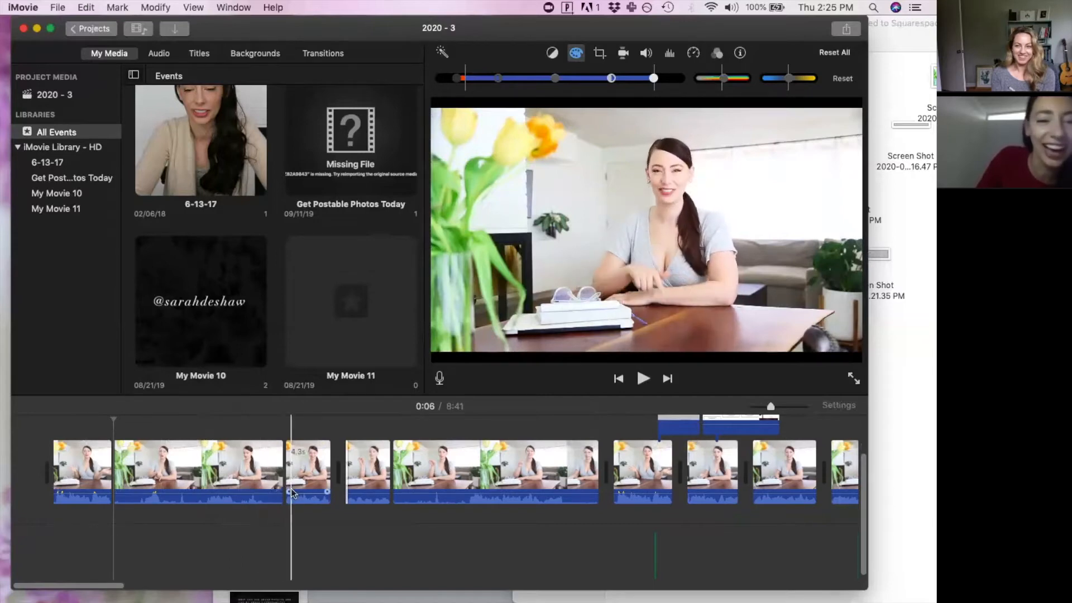
click(241, 476)
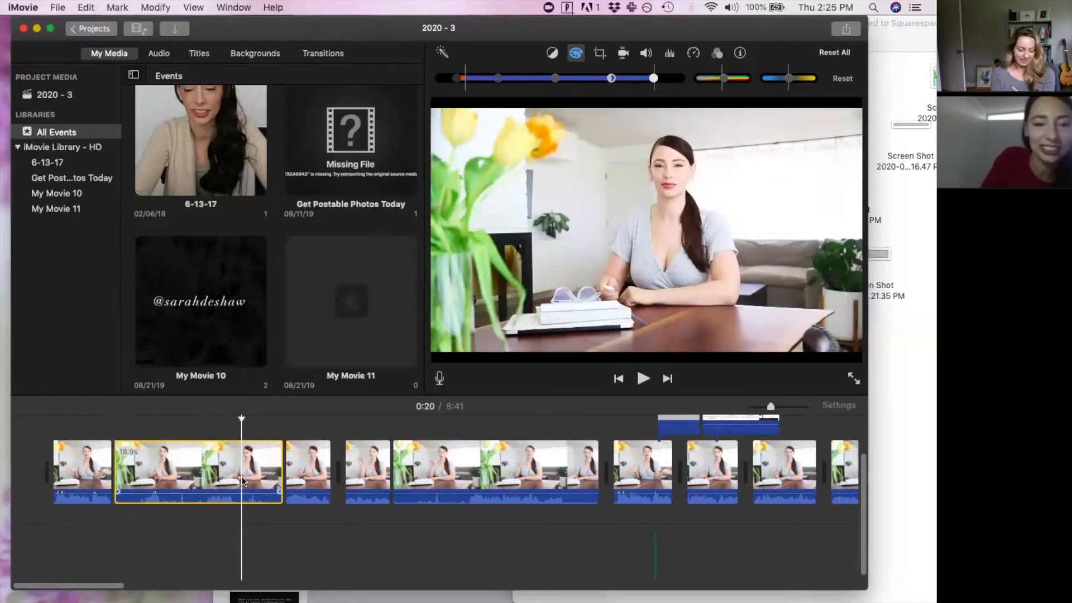
key(Delete)
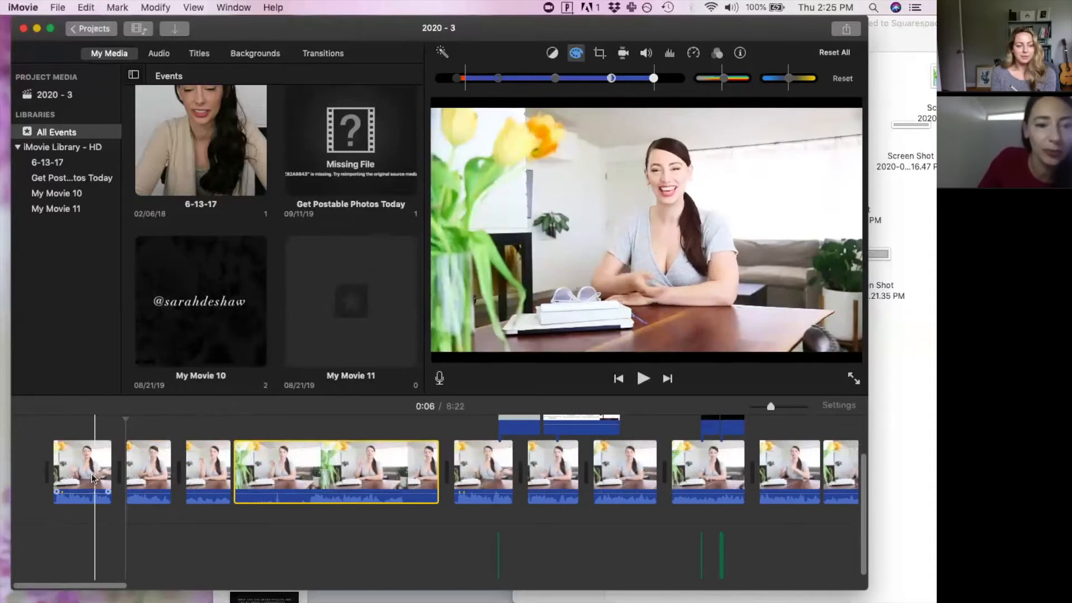
Crop the 4.3-second second clip with Crop to Fill, framing the speaker's head and upper body as a close-up
click(138, 478)
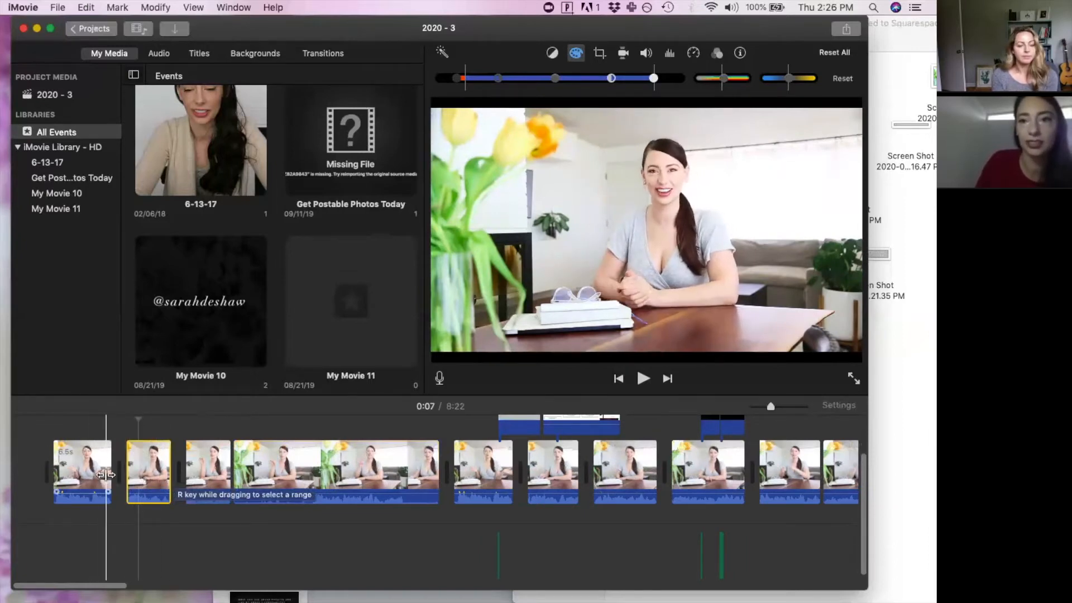
click(152, 486)
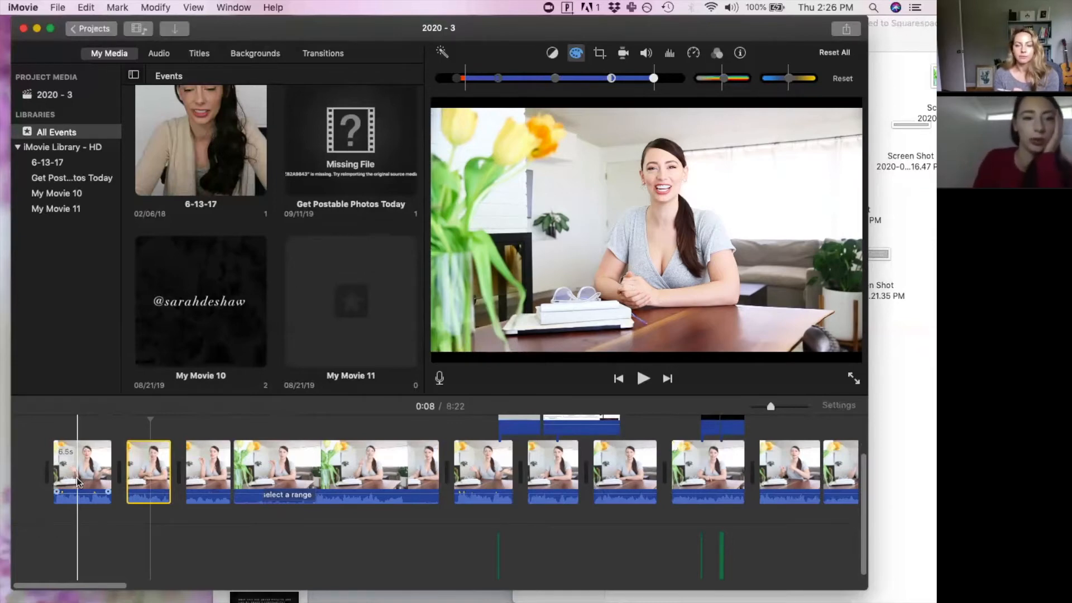
click(145, 475)
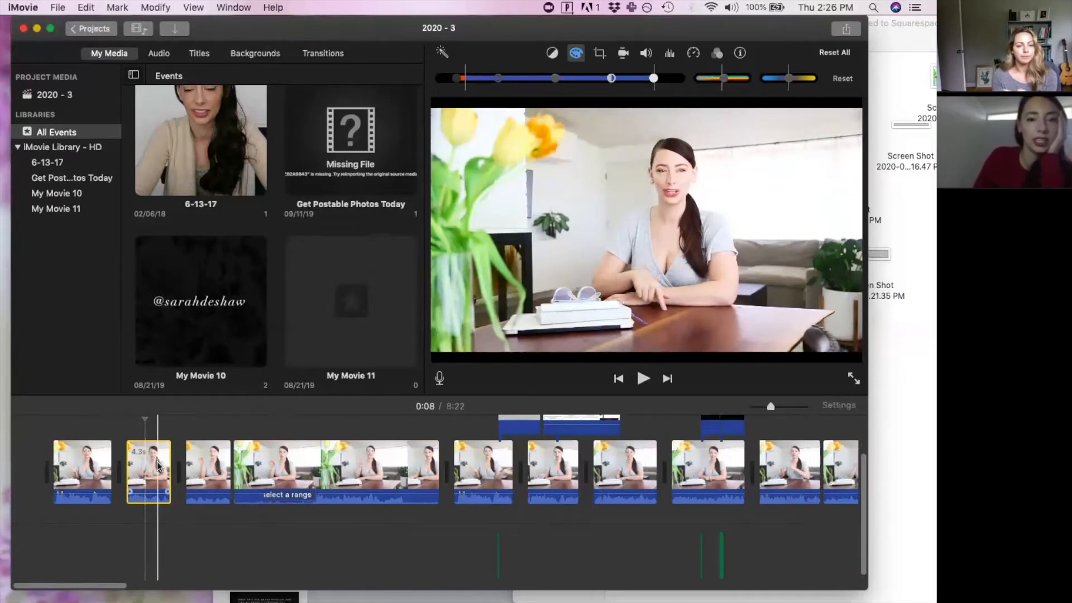
click(599, 54)
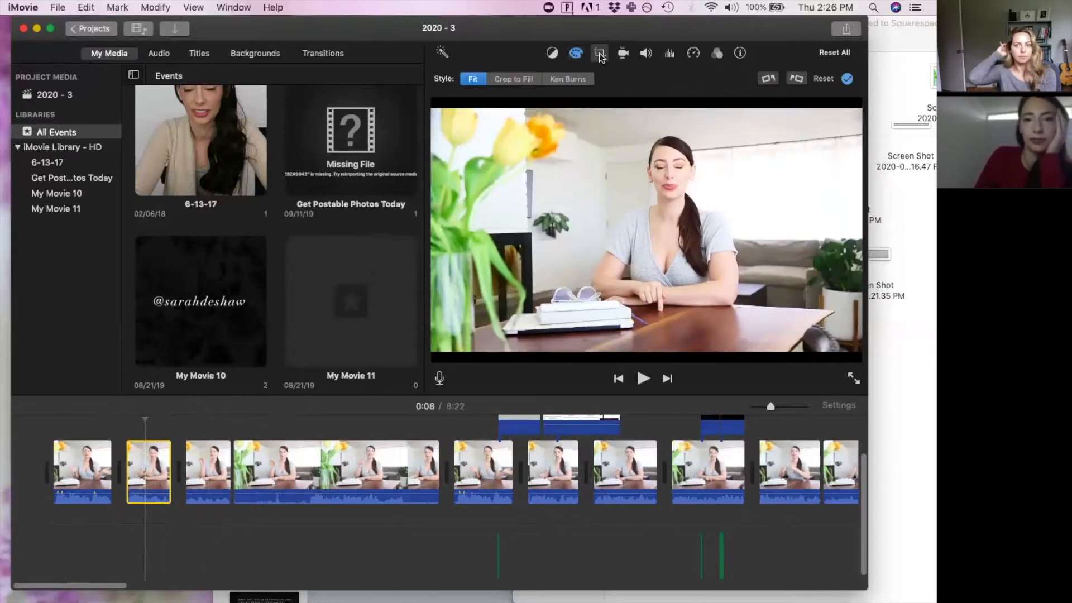
click(517, 79)
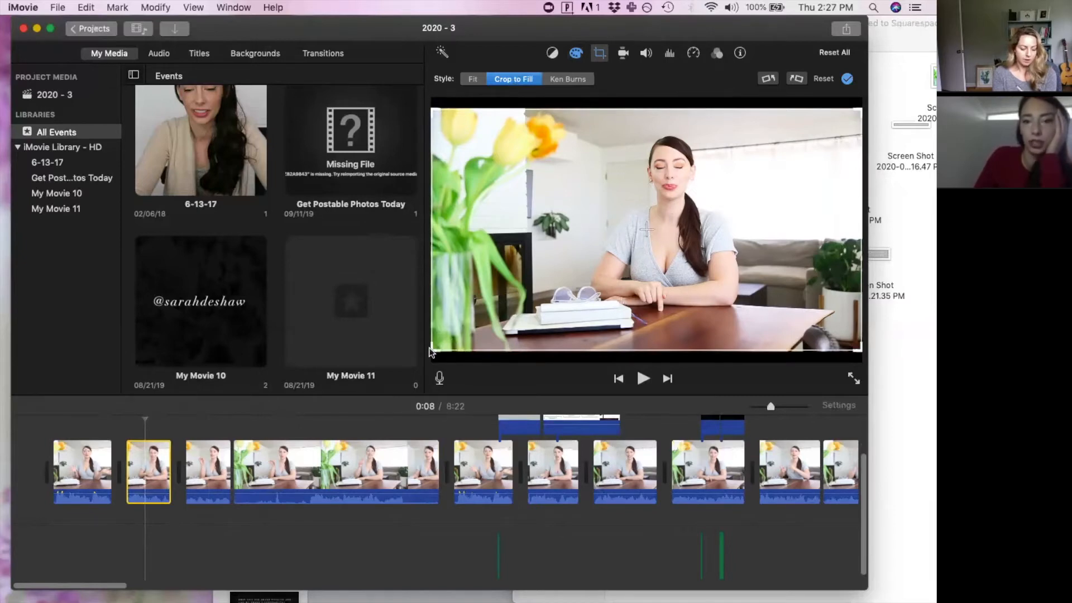
drag(433, 350, 613, 249)
drag(695, 183, 643, 199)
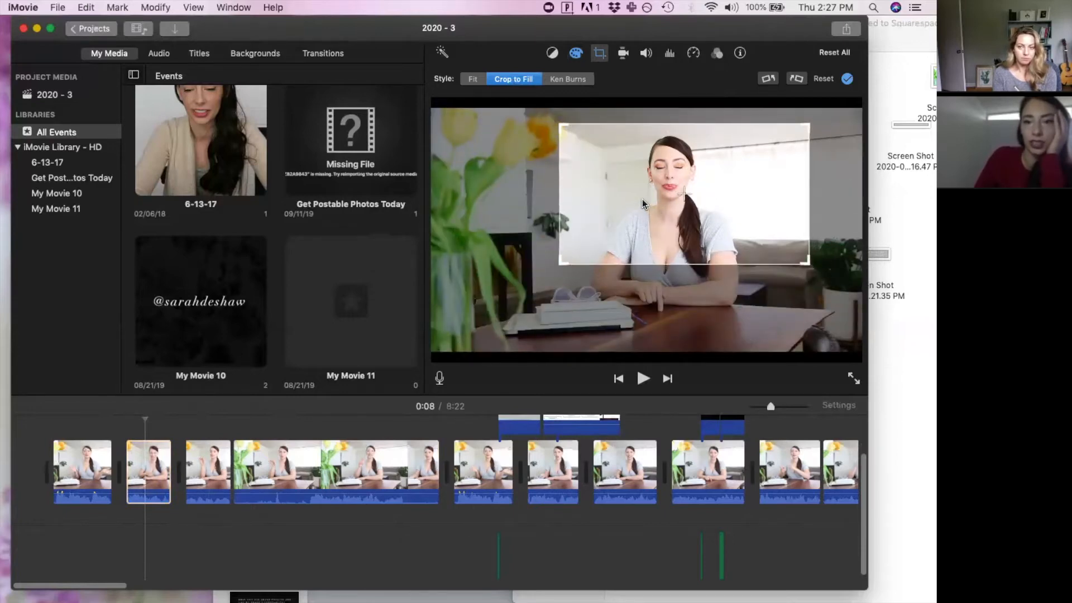
click(173, 428)
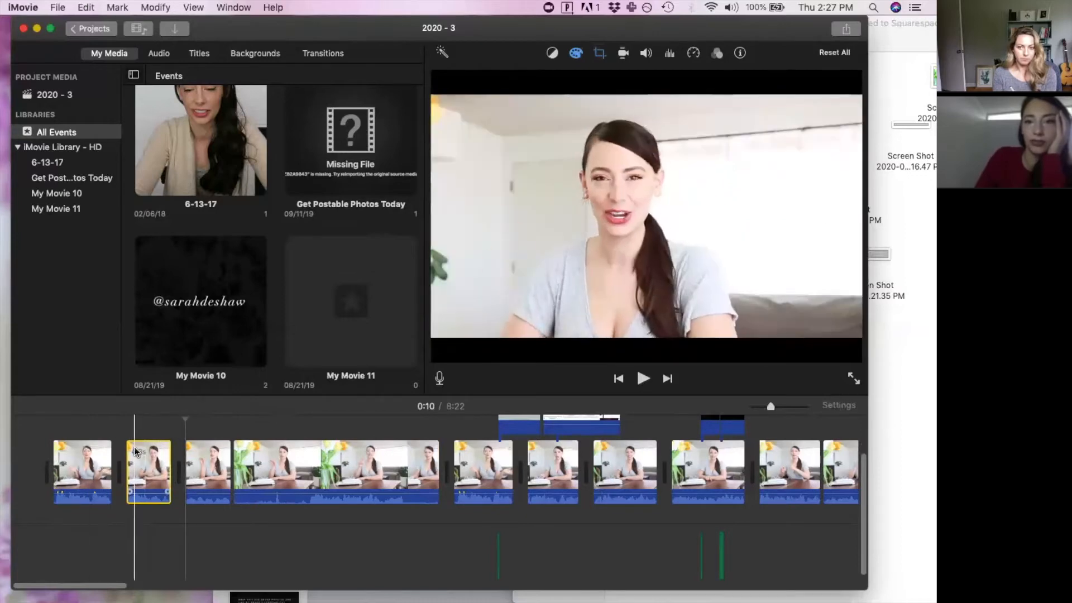
Tighten the Crop to Fill frame of the 4.3-second clip closer around the speaker's face and shoulders
click(141, 468)
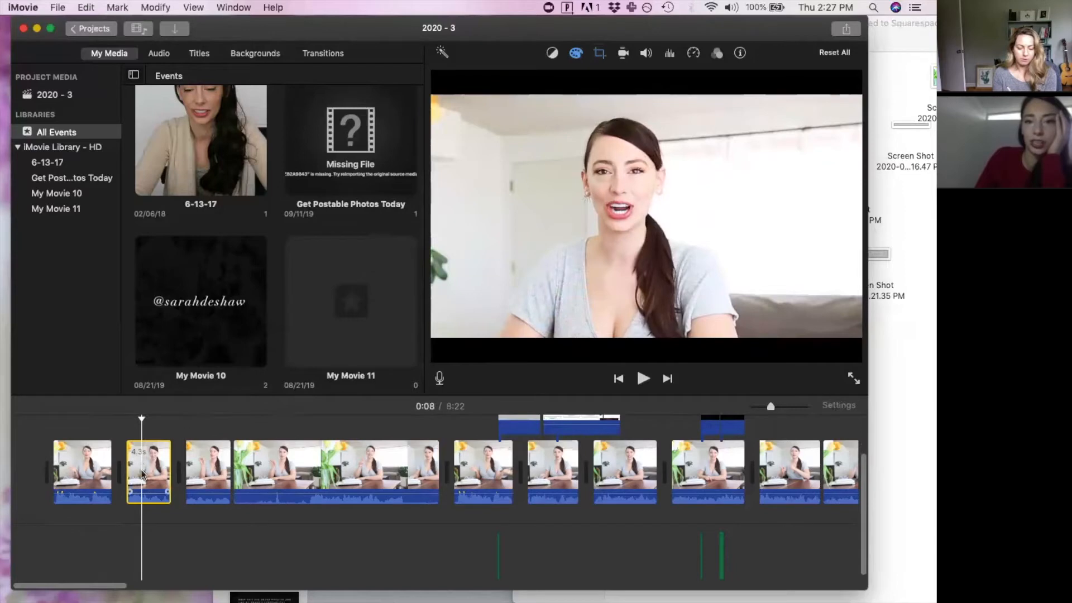
click(600, 54)
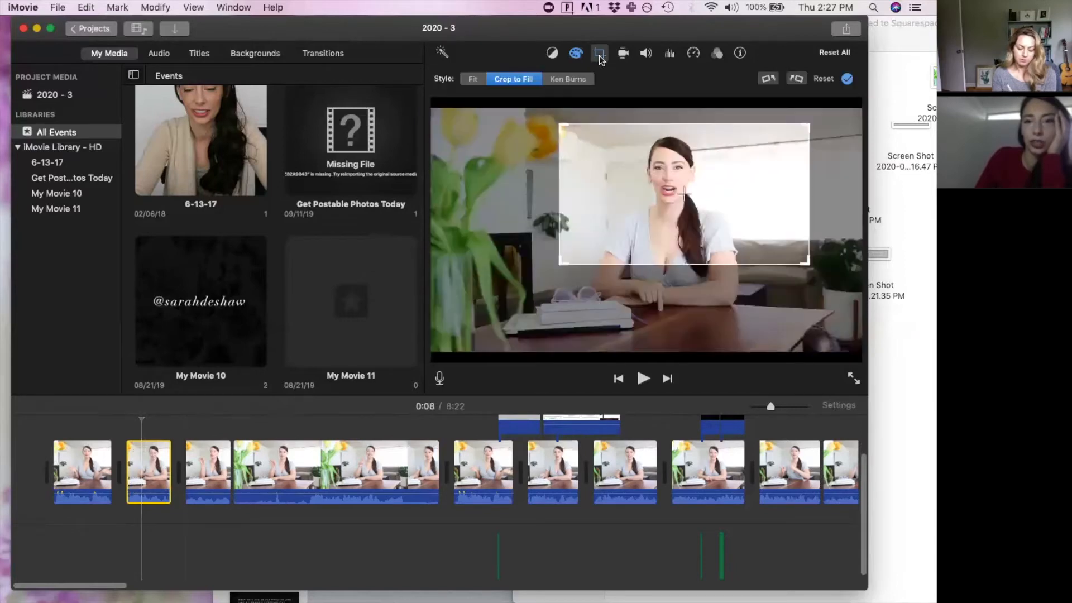
mouse_move(558, 254)
mouse_down()
mouse_move(550, 274)
mouse_move(520, 286)
mouse_move(623, 231)
mouse_move(538, 263)
mouse_move(566, 251)
mouse_up()
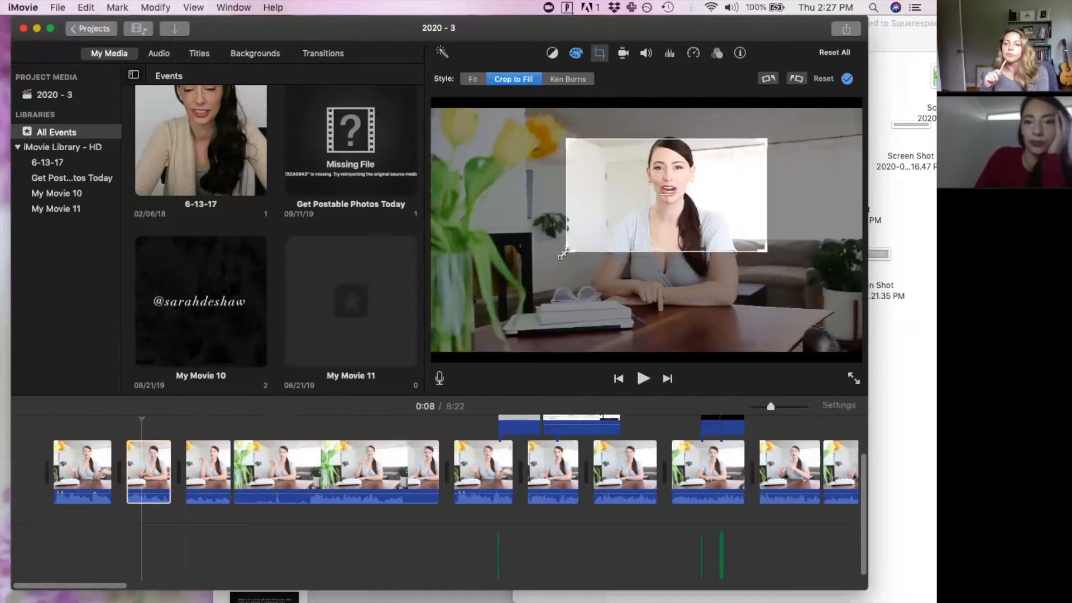
click(178, 431)
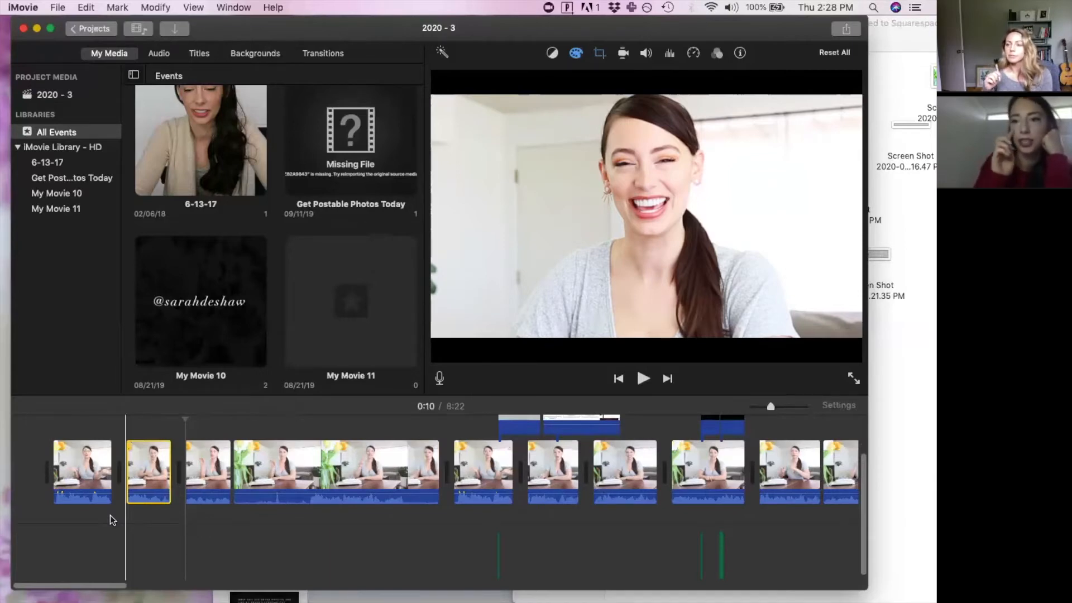
Play the 5.7-second clip with the website overlay from about 0:43 and pause at 0:49
scroll(415, 480, right, 5)
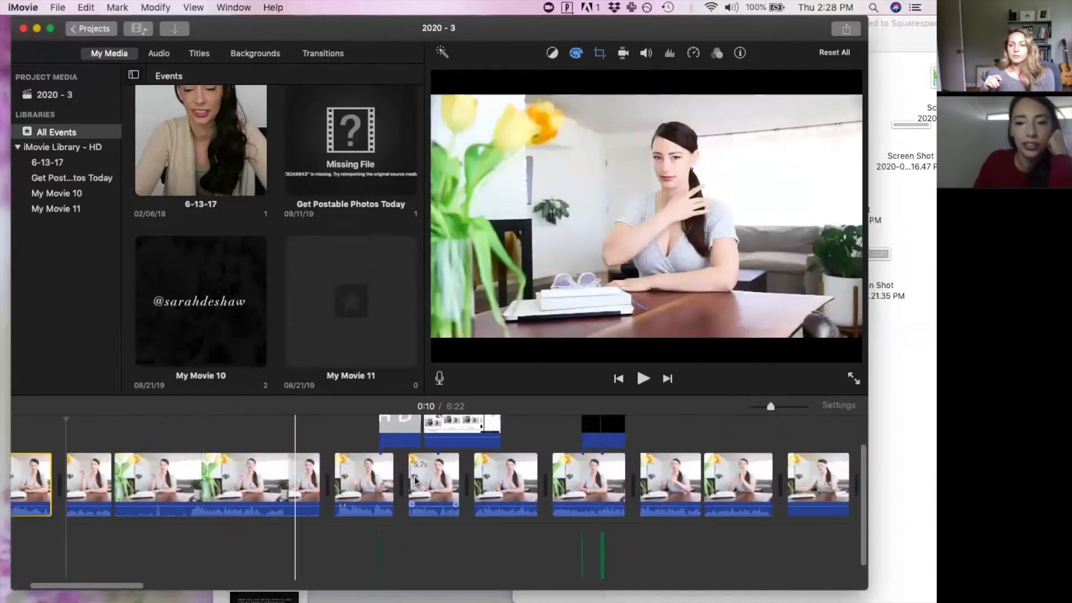
scroll(338, 469, down, 3)
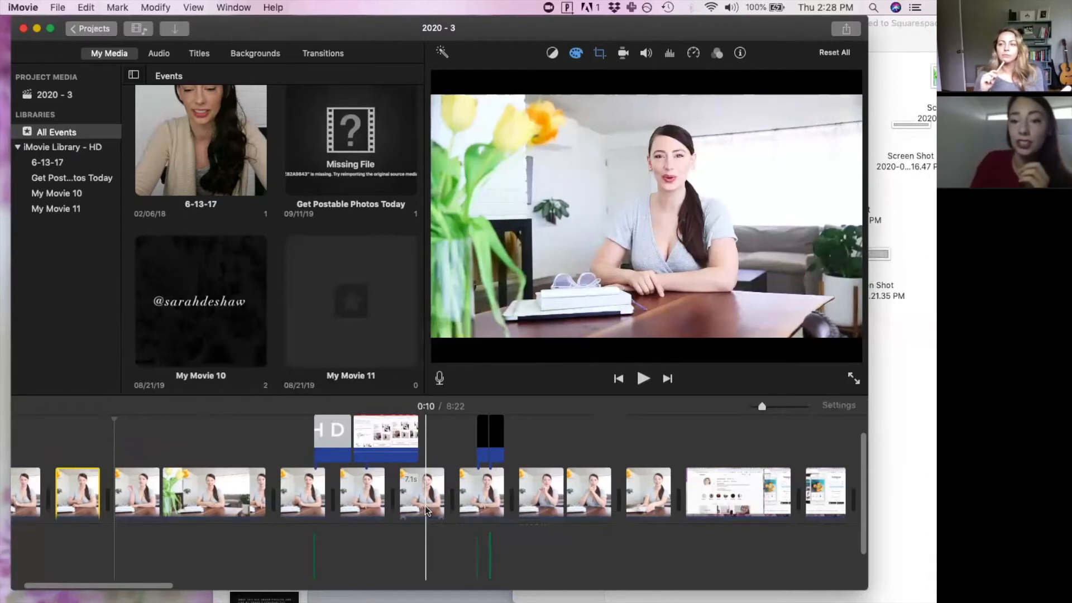
click(354, 495)
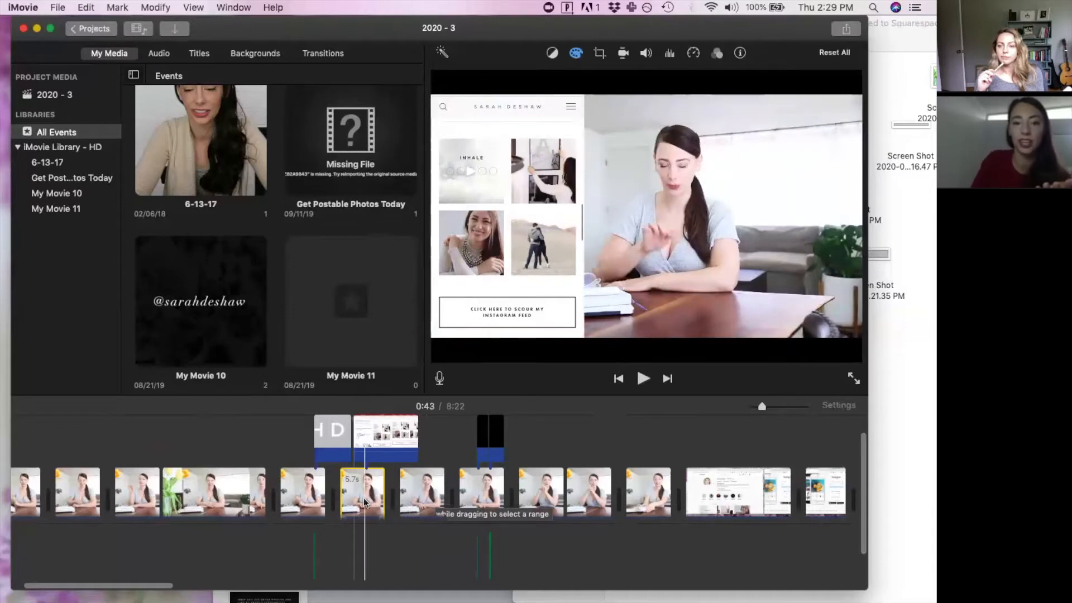
key(space)
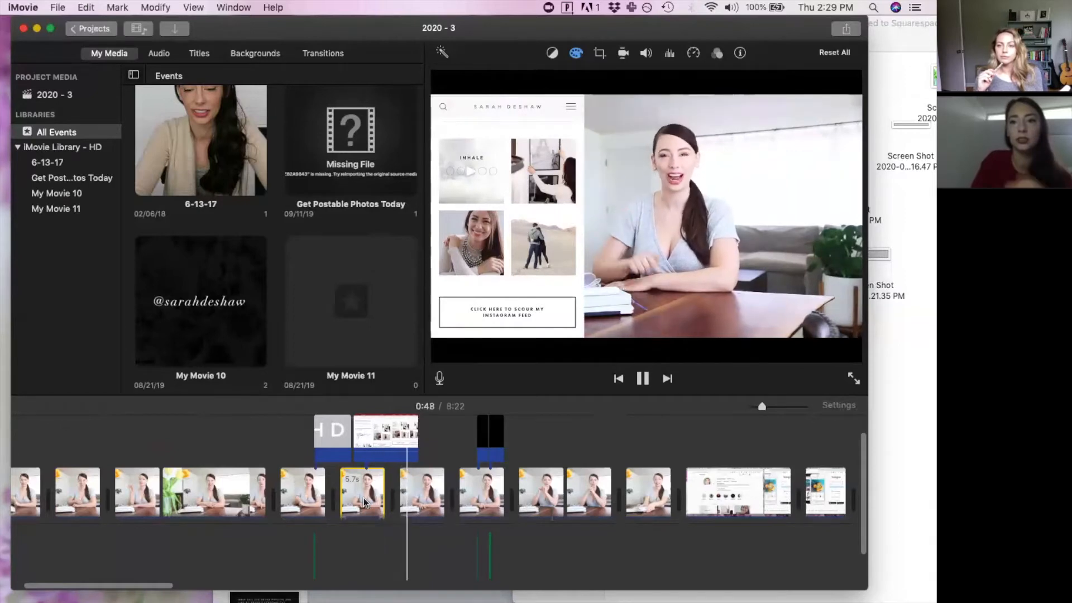
key(space)
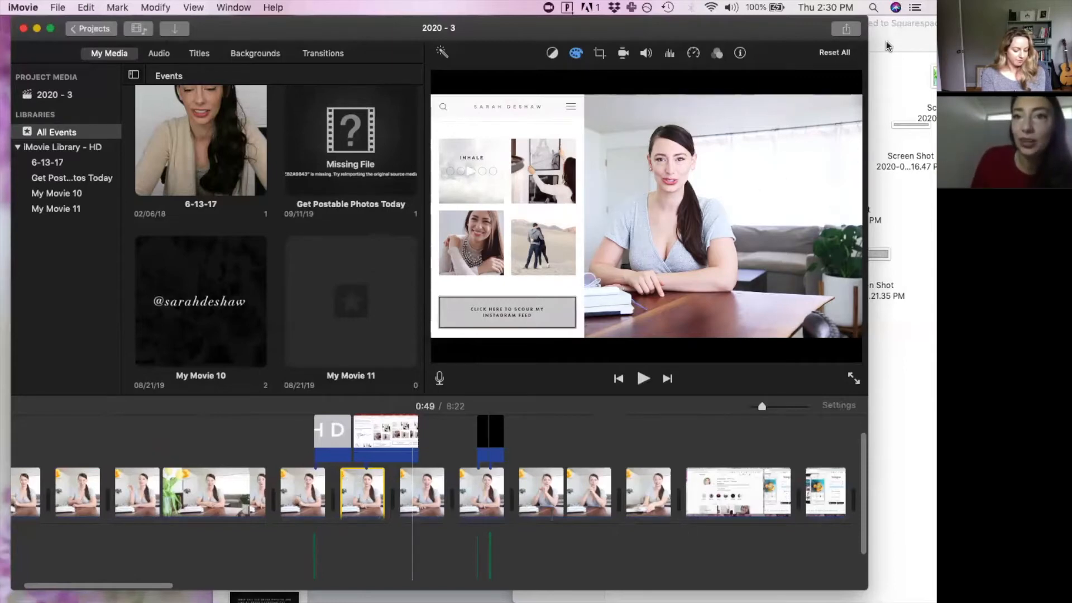
Move the iMovie window aside, switch to the Youtube Slides presentation in Keynote and reposition its window so the slides are fully in view
drag(734, 25, 391, 30)
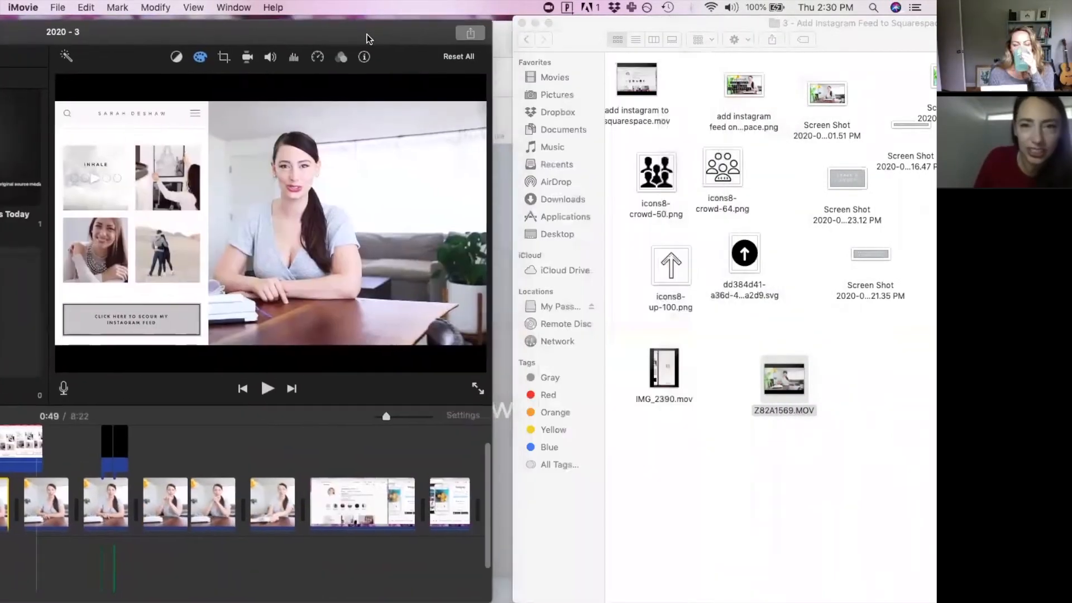
click(494, 179)
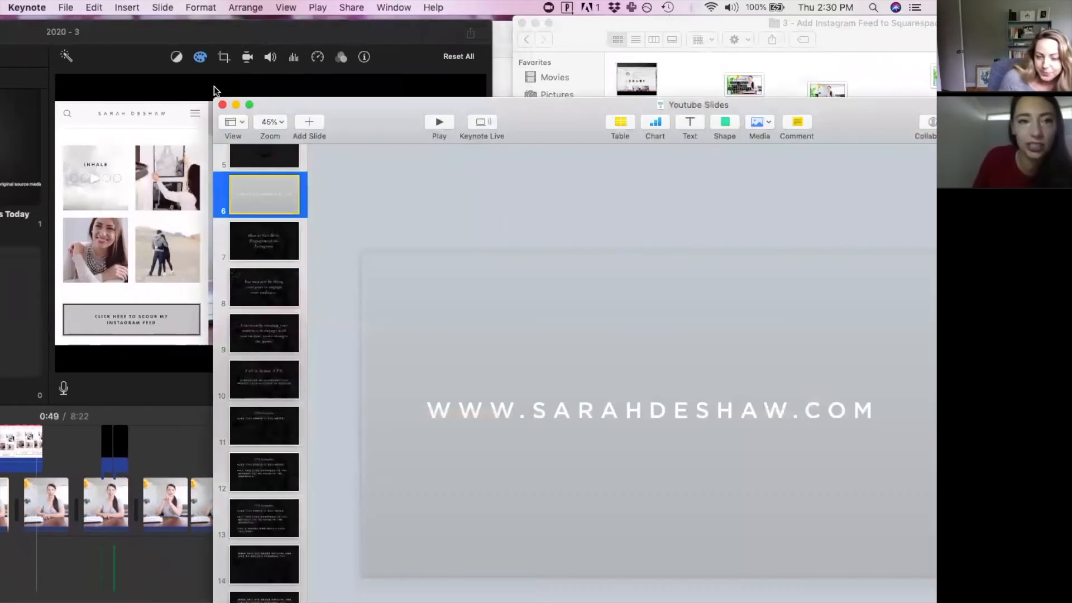
drag(356, 126, 481, 266)
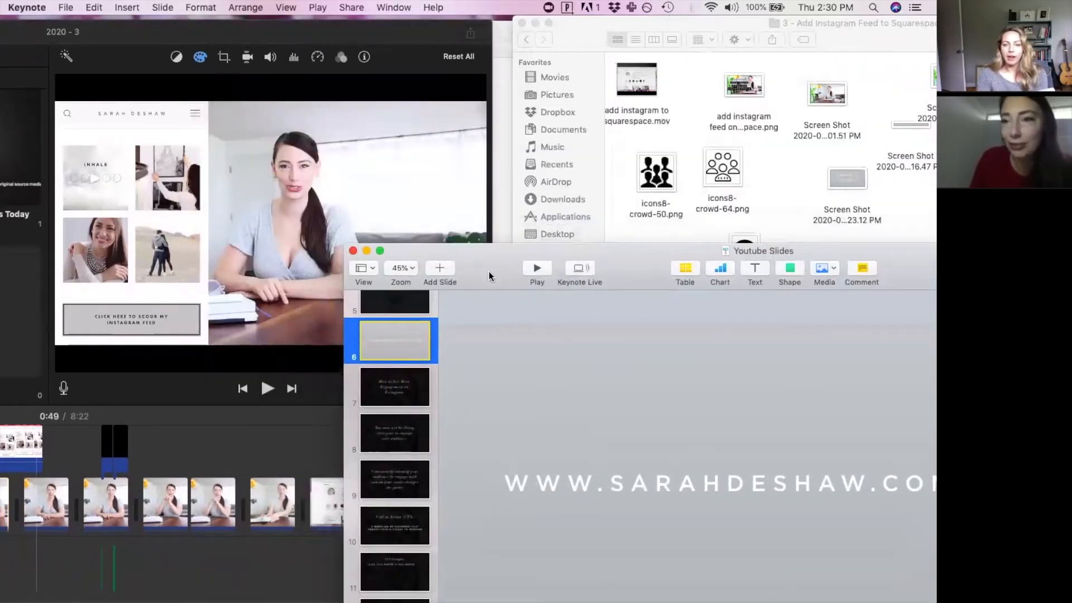
drag(488, 273, 332, 233)
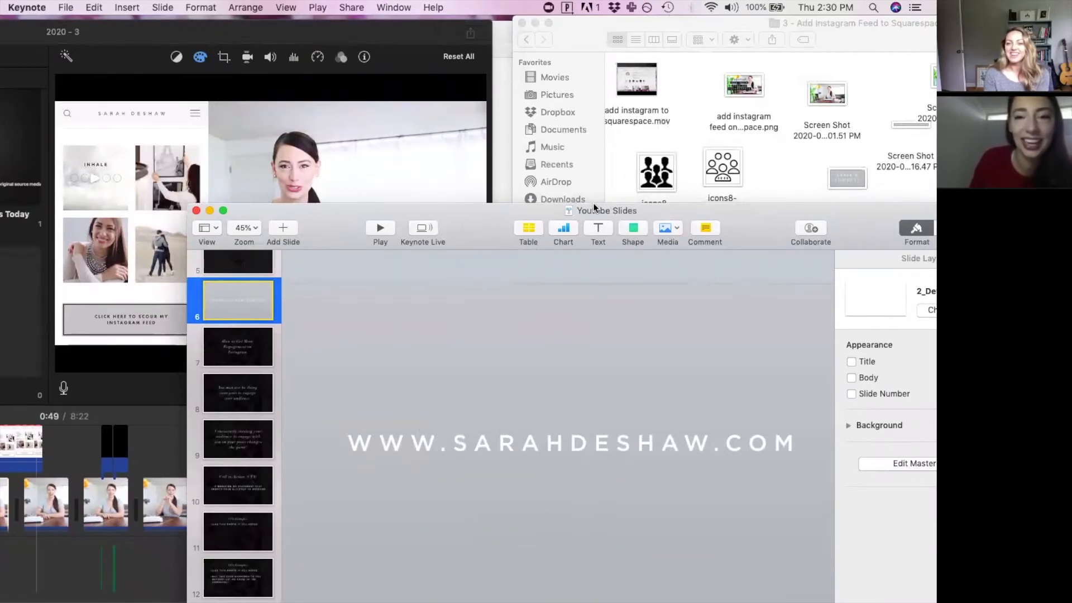
drag(185, 207, 155, 149)
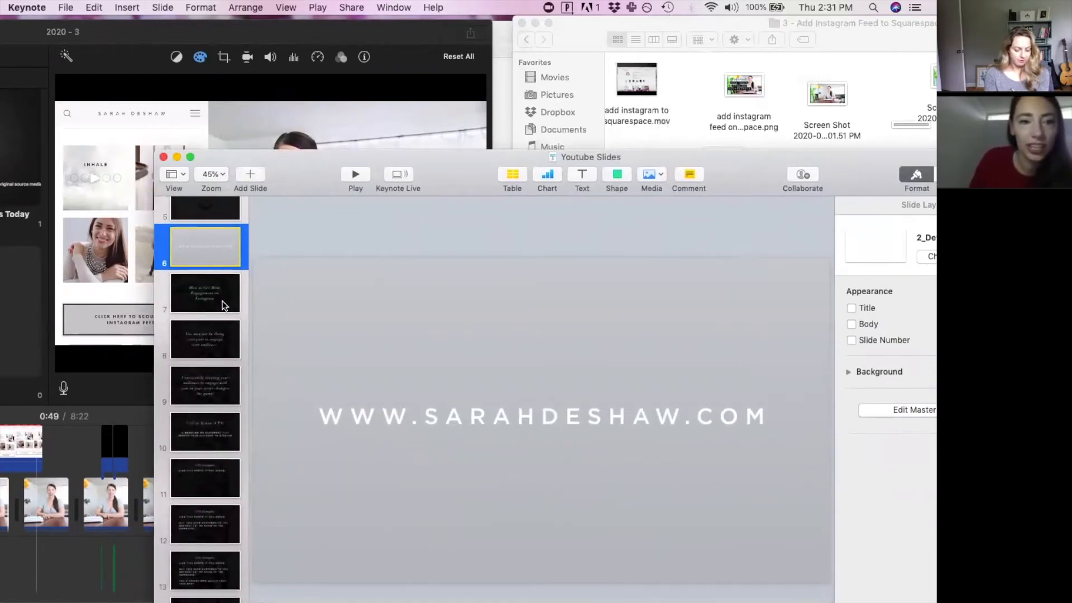
drag(302, 170, 253, 92)
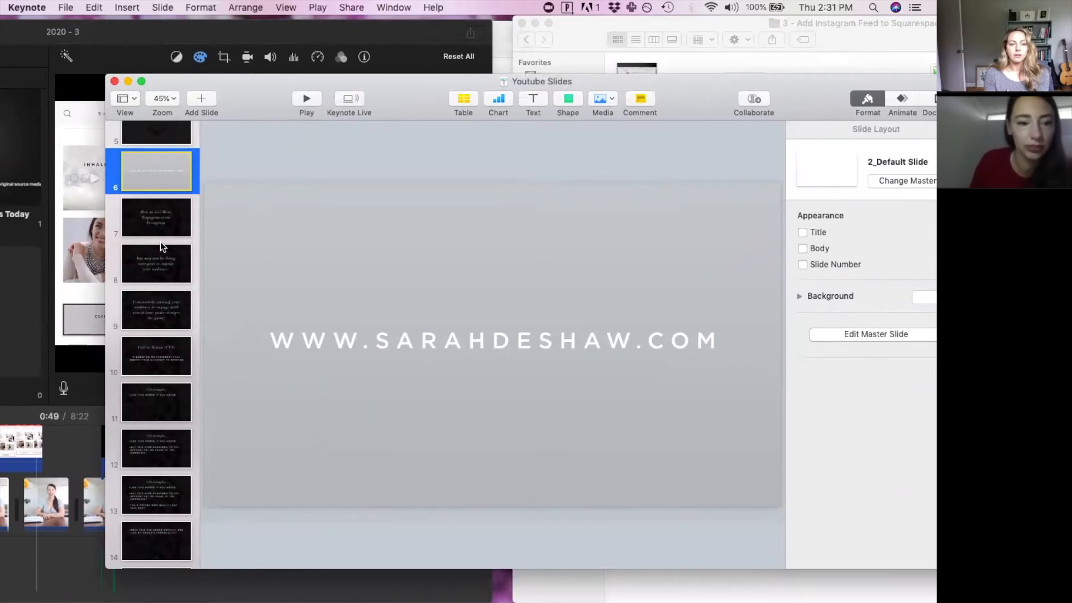
Browse the Youtube Slides thumbnails down to the slides in the fifties and return to slide 1
scroll(160, 243, down, 20)
scroll(161, 246, down, 18)
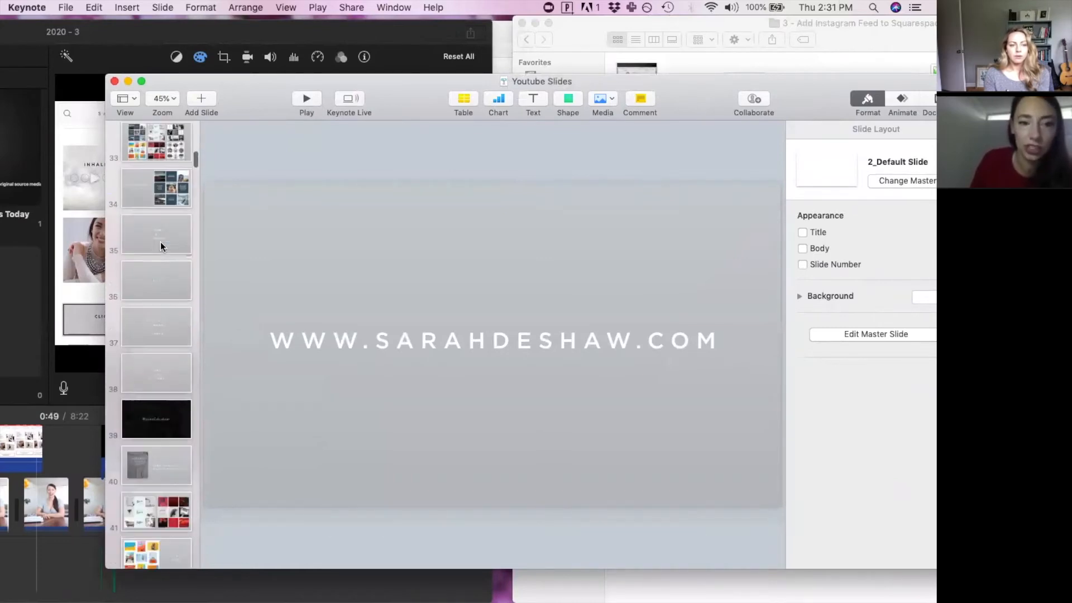
scroll(161, 246, down, 20)
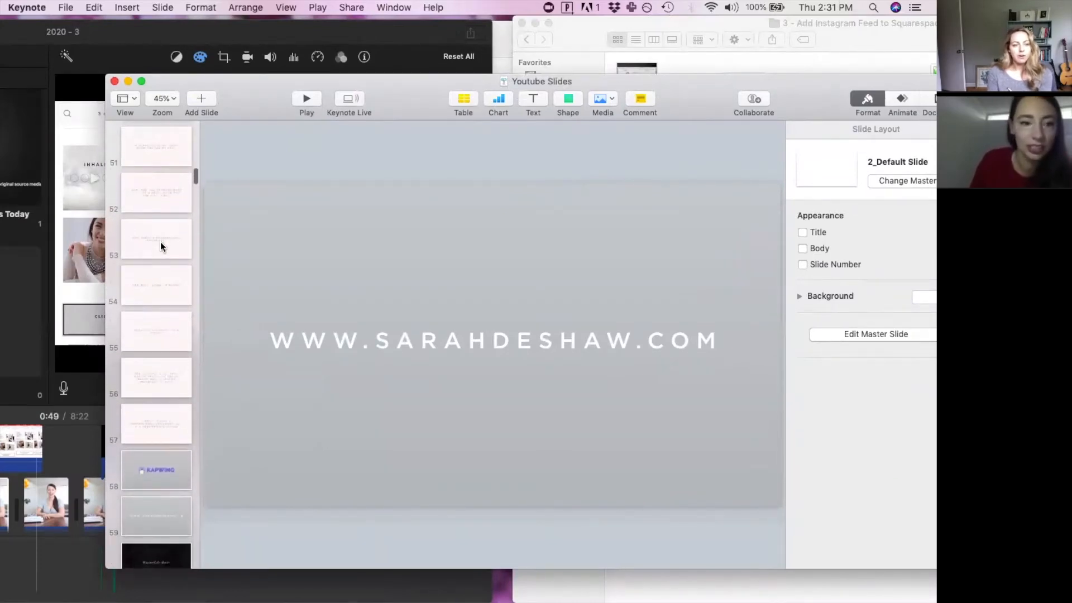
scroll(160, 243, up, 20)
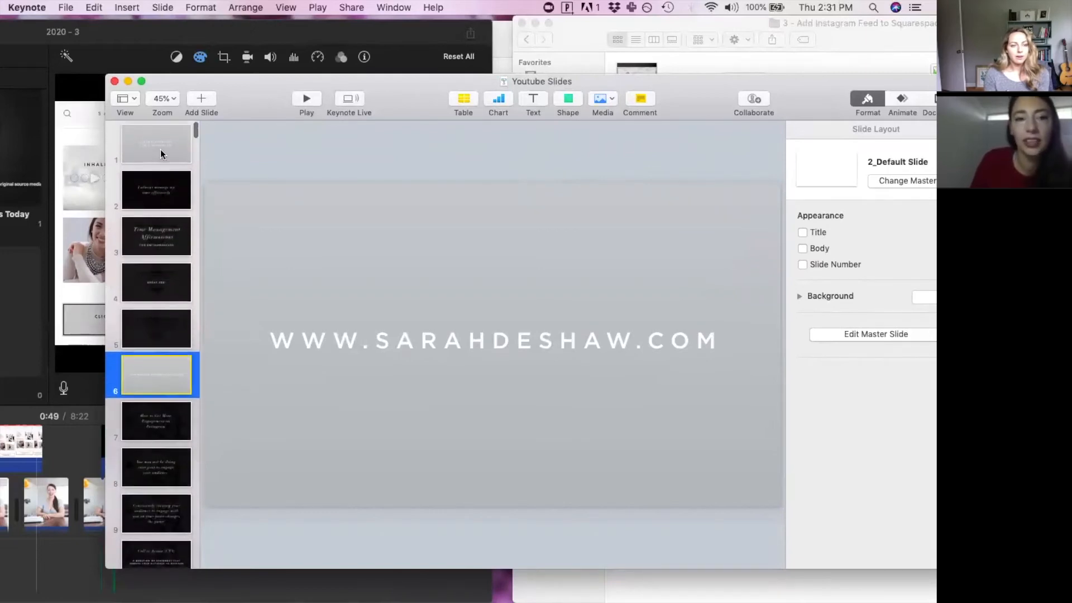
View slides 7 to 9, the website address slide 6 and the Call to Action (CTA) slide 10 of the presentation
click(149, 412)
click(144, 472)
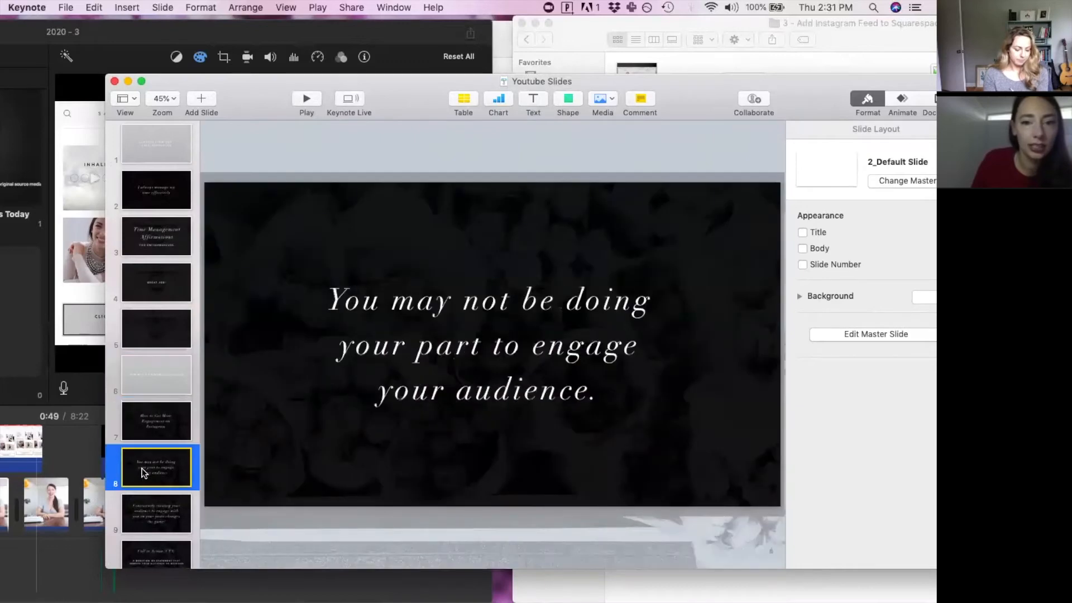
click(143, 500)
click(146, 437)
click(176, 387)
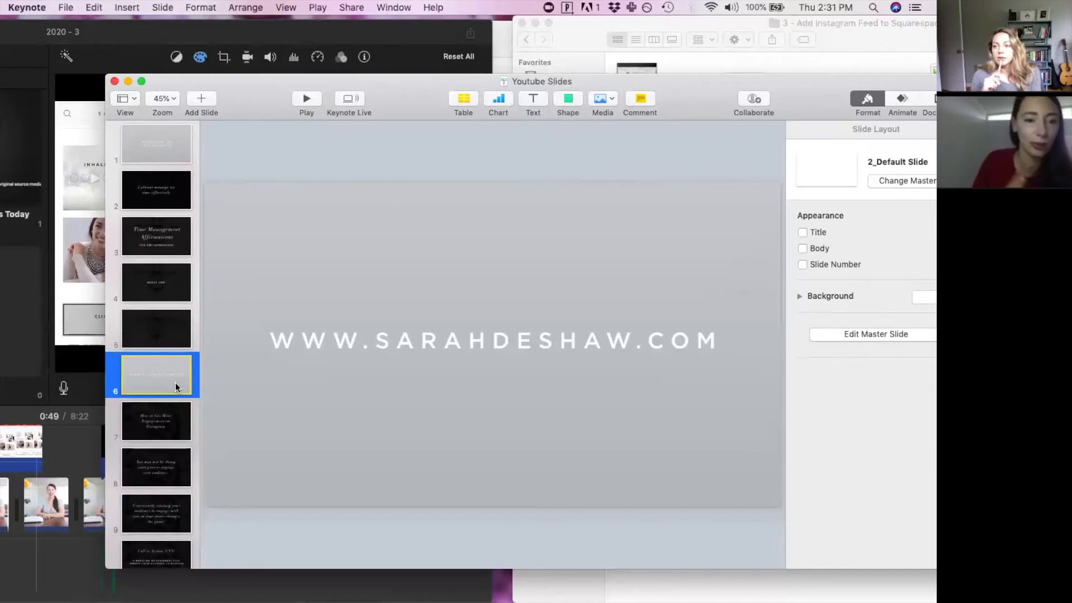
scroll(182, 407, down, 3)
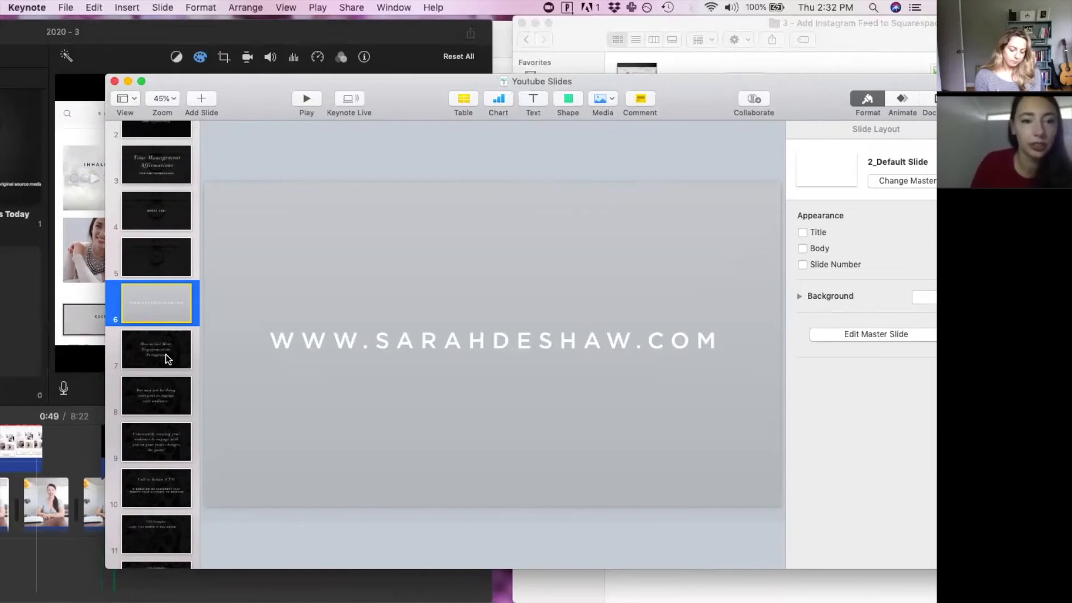
scroll(166, 358, down, 3)
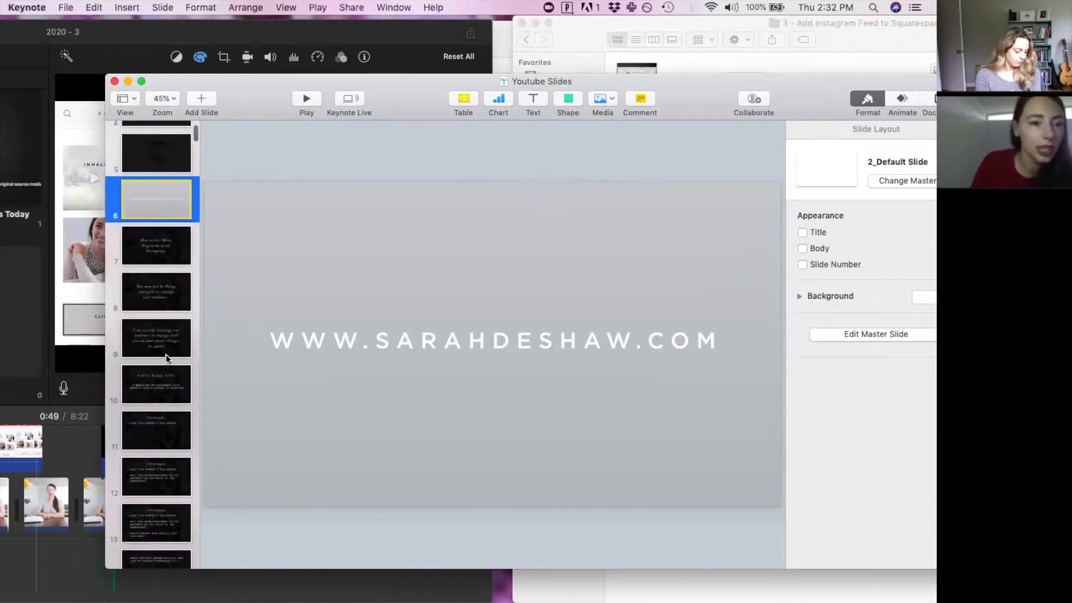
click(161, 373)
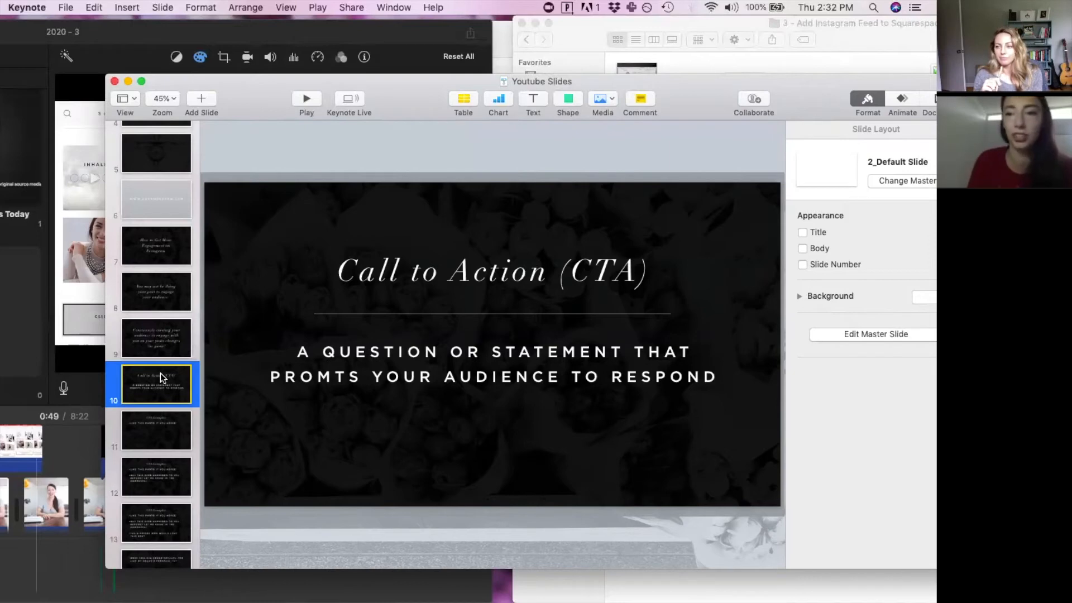
Review the Instagram engagement slides 7 and 8, the first two slides of the deck and the website address slide 6 again
click(148, 256)
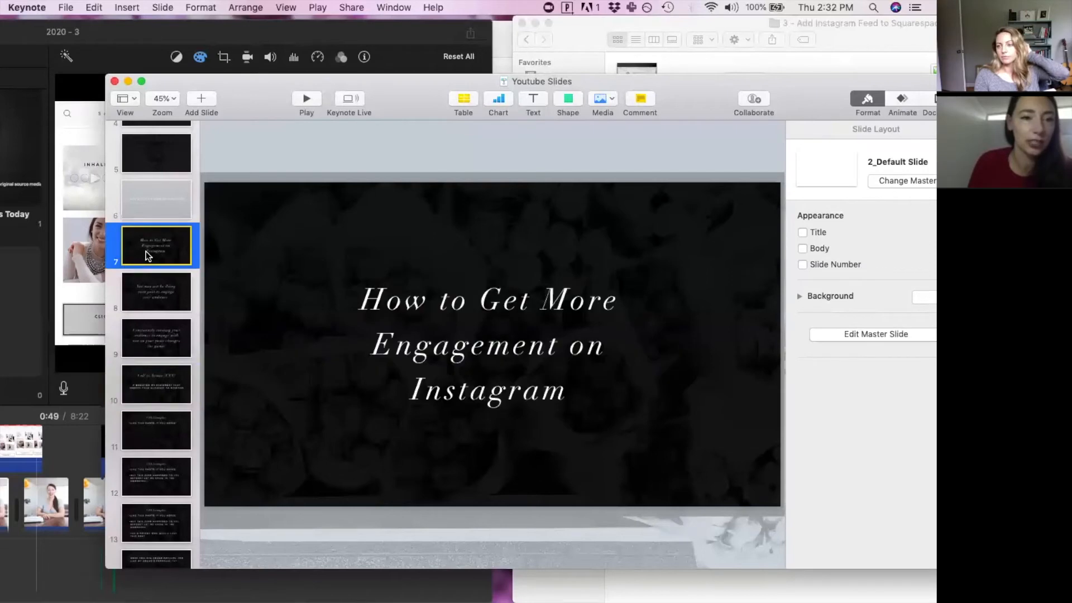
click(148, 303)
scroll(148, 303, up, 3)
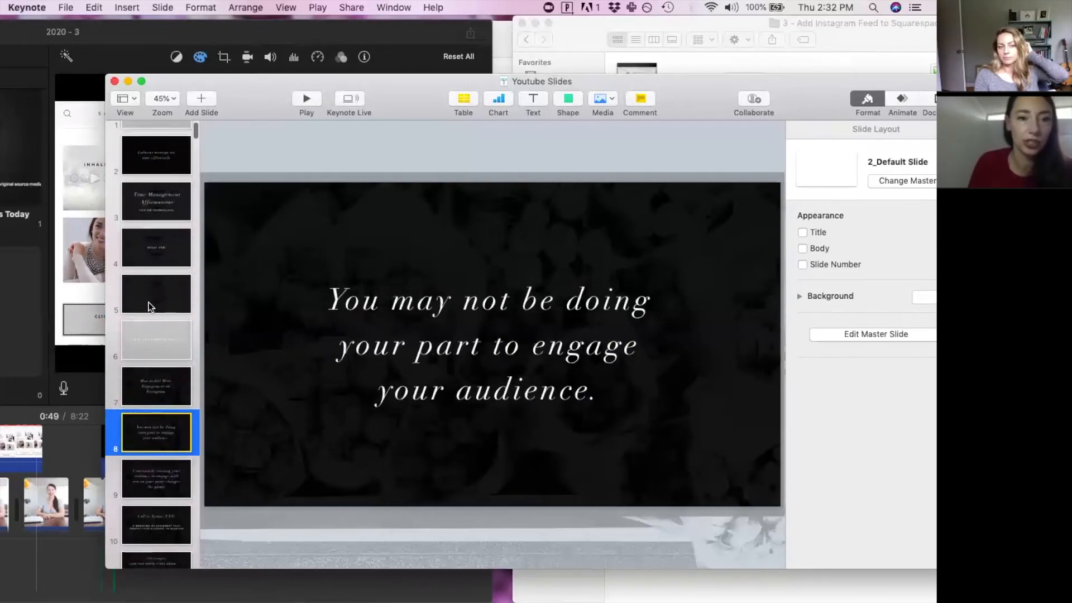
click(149, 303)
scroll(148, 303, up, 2)
click(182, 188)
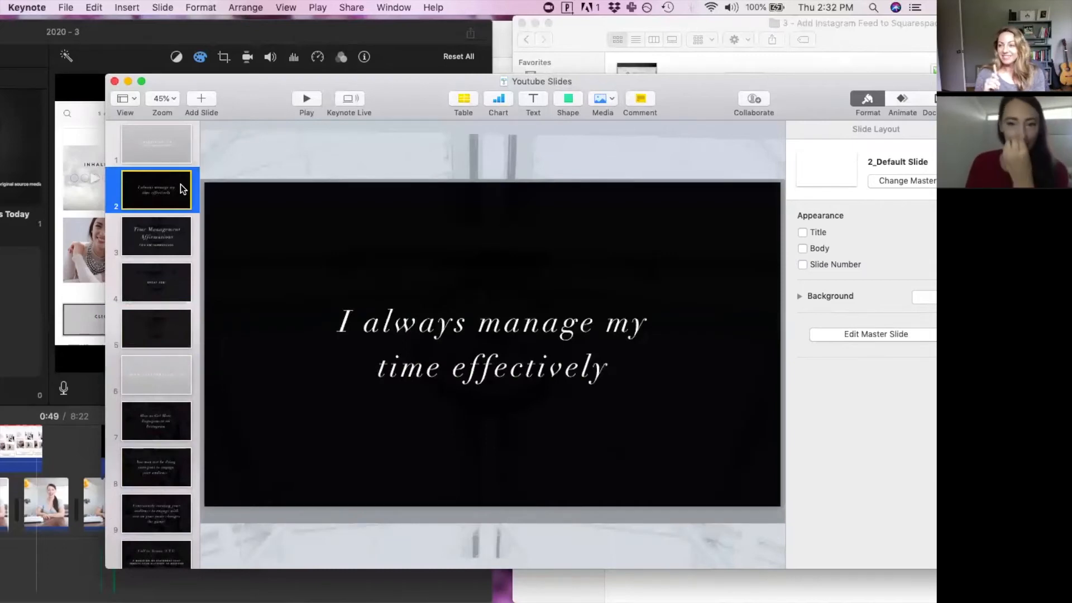
click(171, 161)
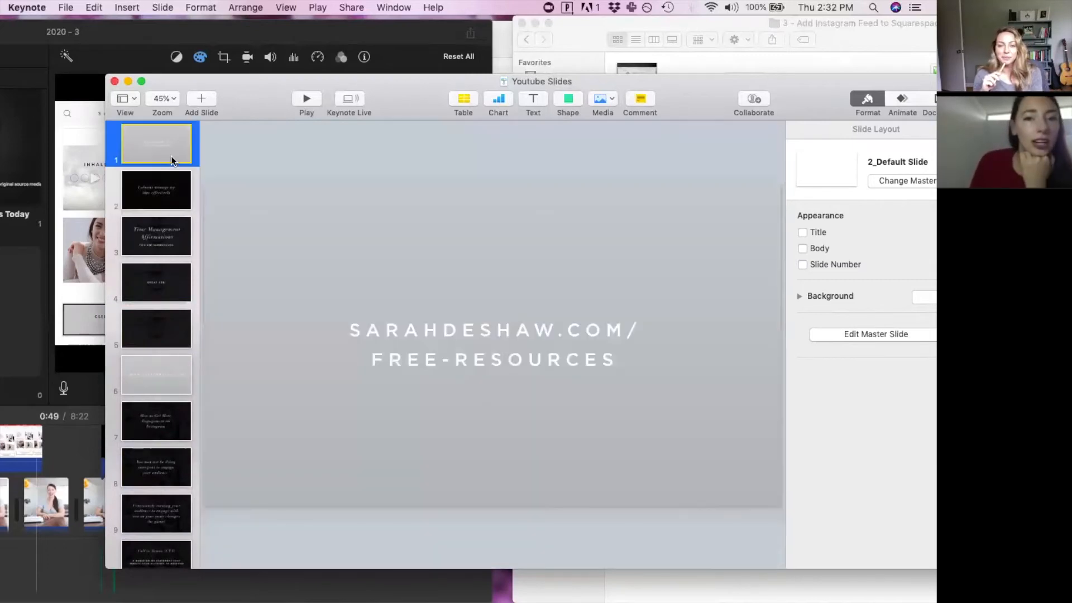
click(166, 387)
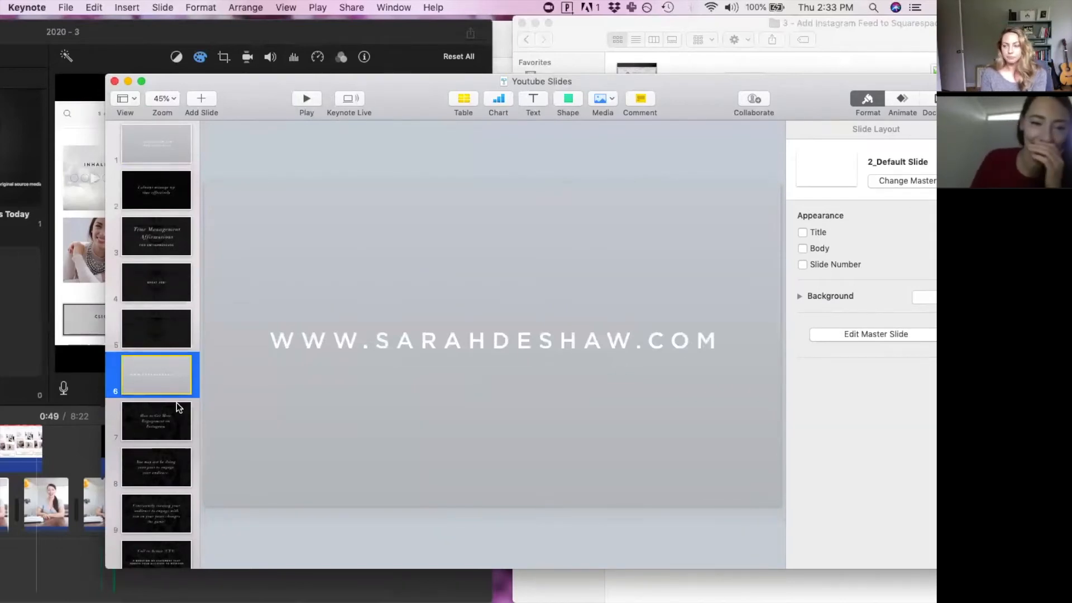
scroll(177, 403, down, 3)
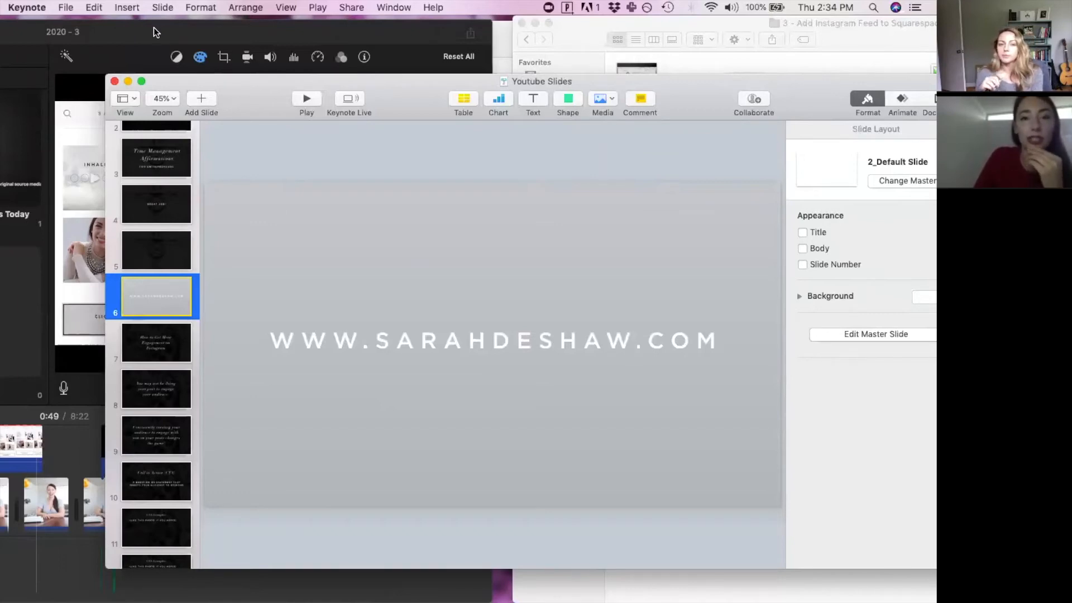
Move the Keynote window aside, switch to iMovie and reposition its window so the preview and the timeline around 0:49 are in view
drag(266, 98, 409, 86)
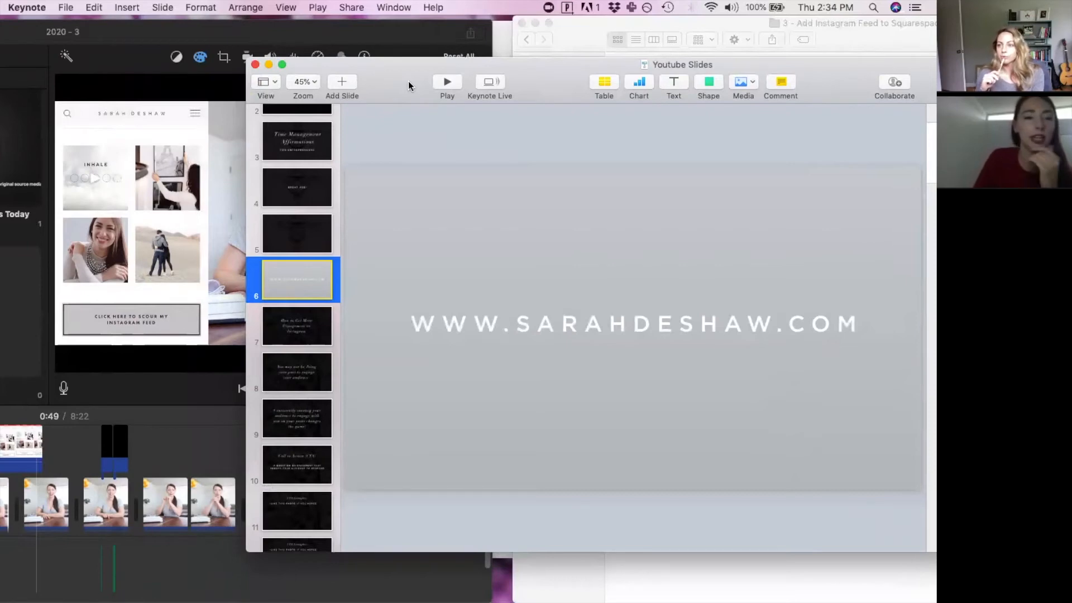
double_click(106, 39)
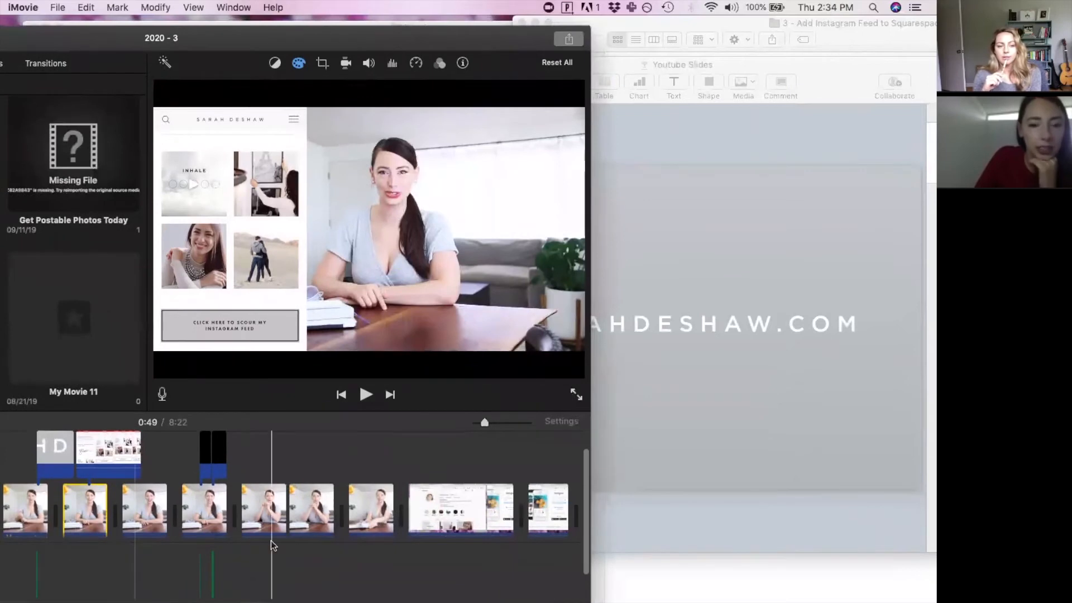
click(434, 499)
scroll(434, 498, right, 5)
scroll(435, 498, left, 10)
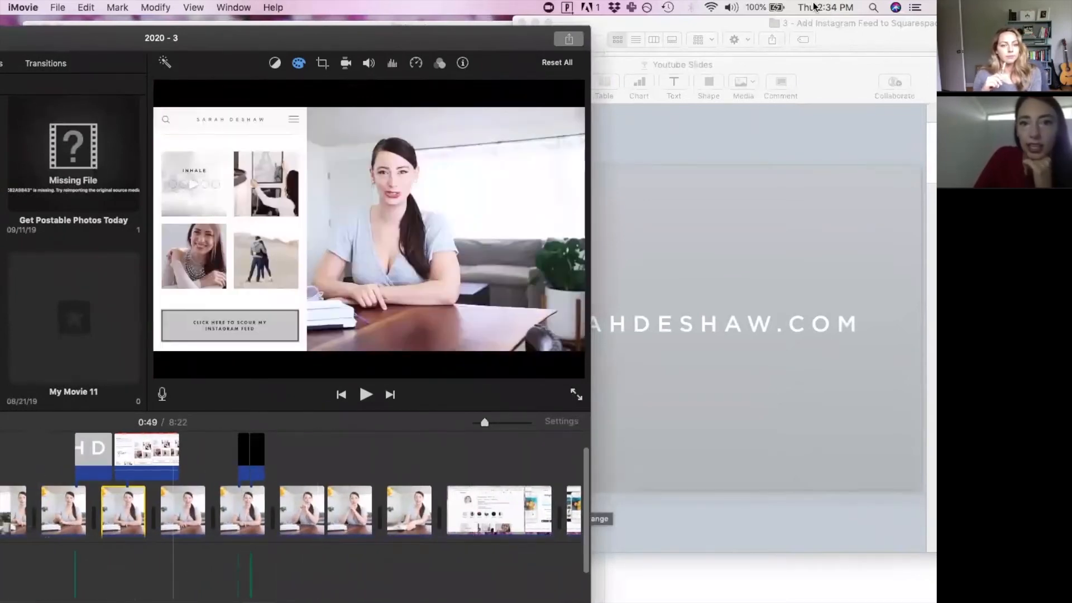
Add the "add instagram feed on...pace.png" thumbnail from the Finder folder as a cutaway above the main clips at about 1:06
click(690, 24)
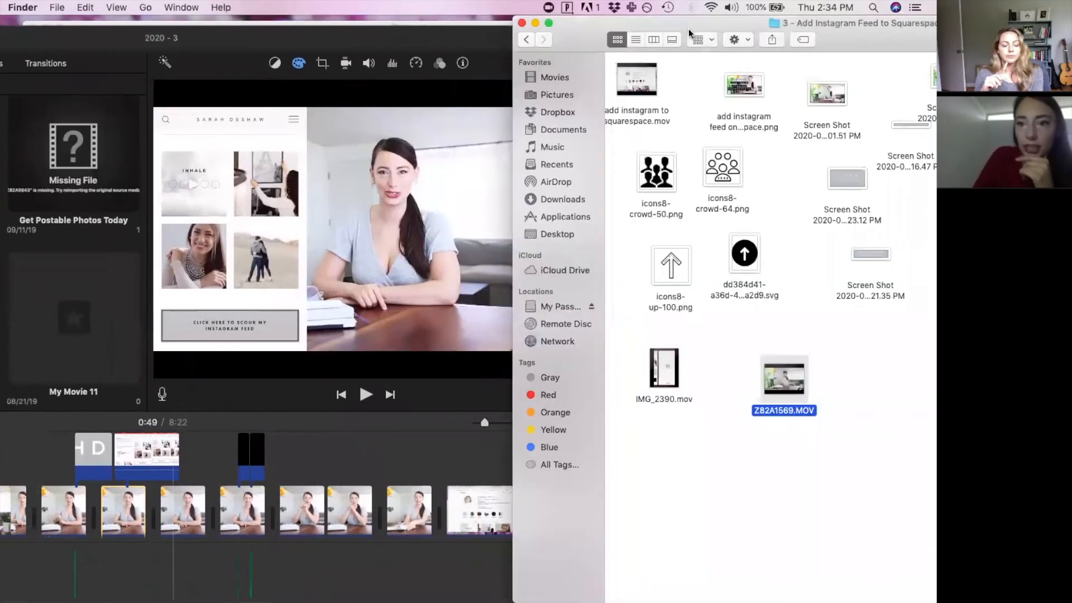
click(751, 86)
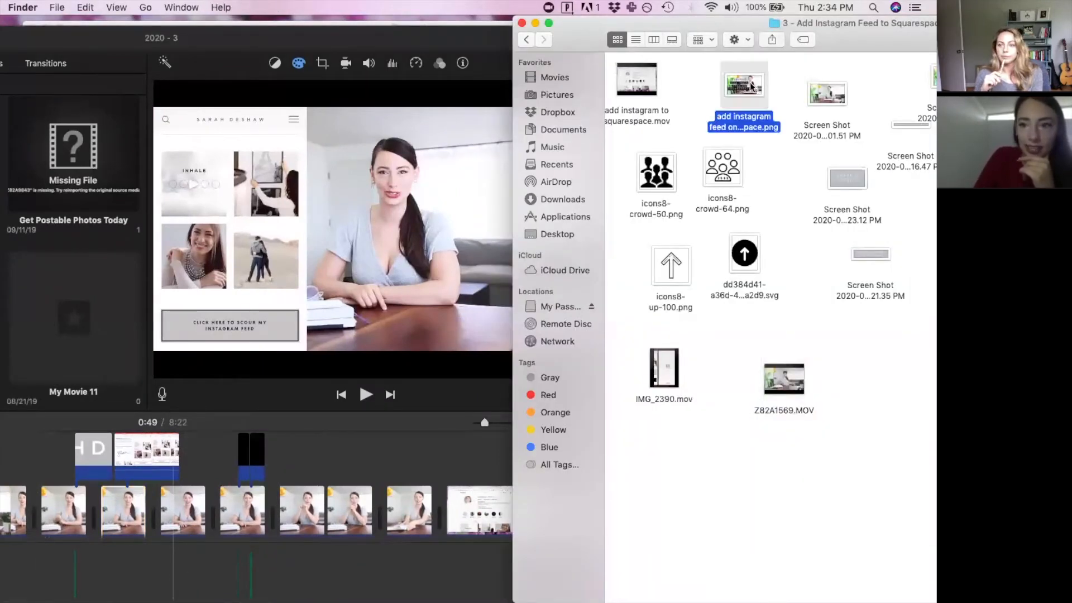
drag(751, 86, 307, 455)
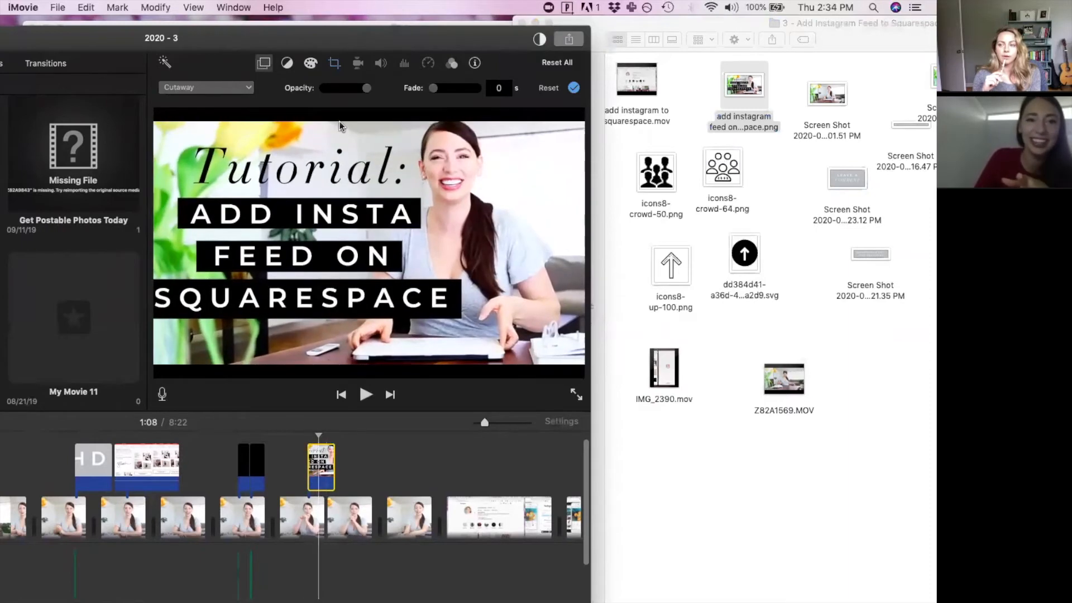
Change the thumbnail cutaway's crop style from Ken Burns to Crop to Fill and play it from its start at 1:06 to 1:08
click(335, 64)
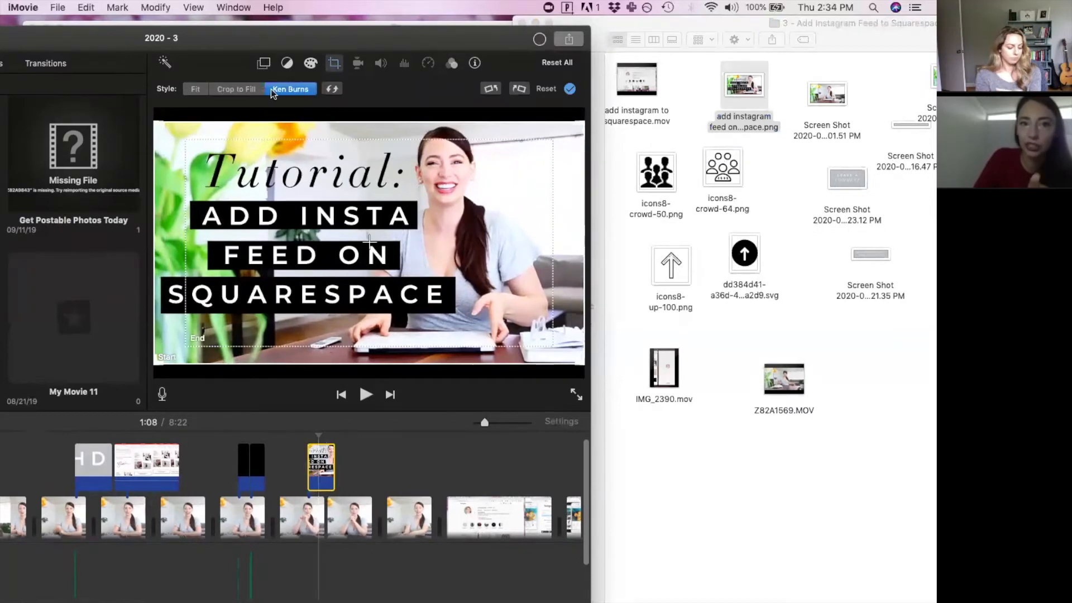
click(236, 89)
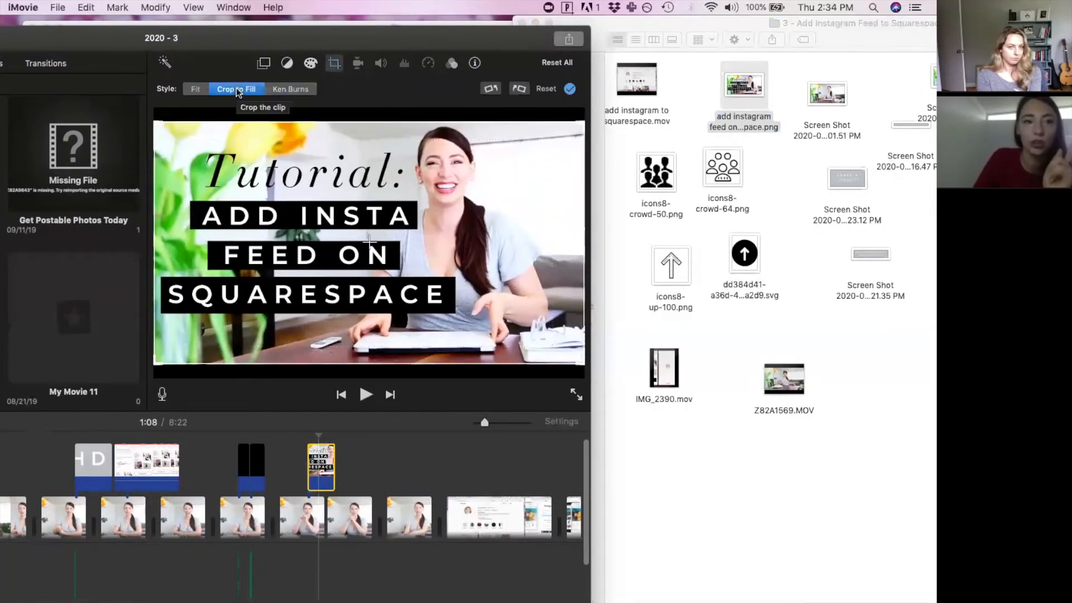
click(345, 471)
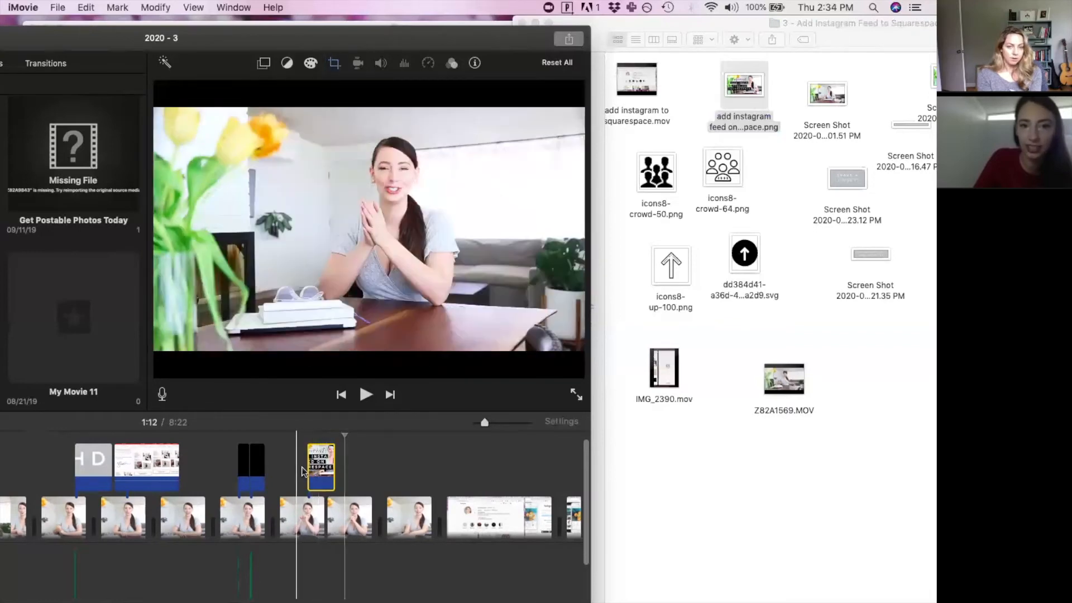
key(space)
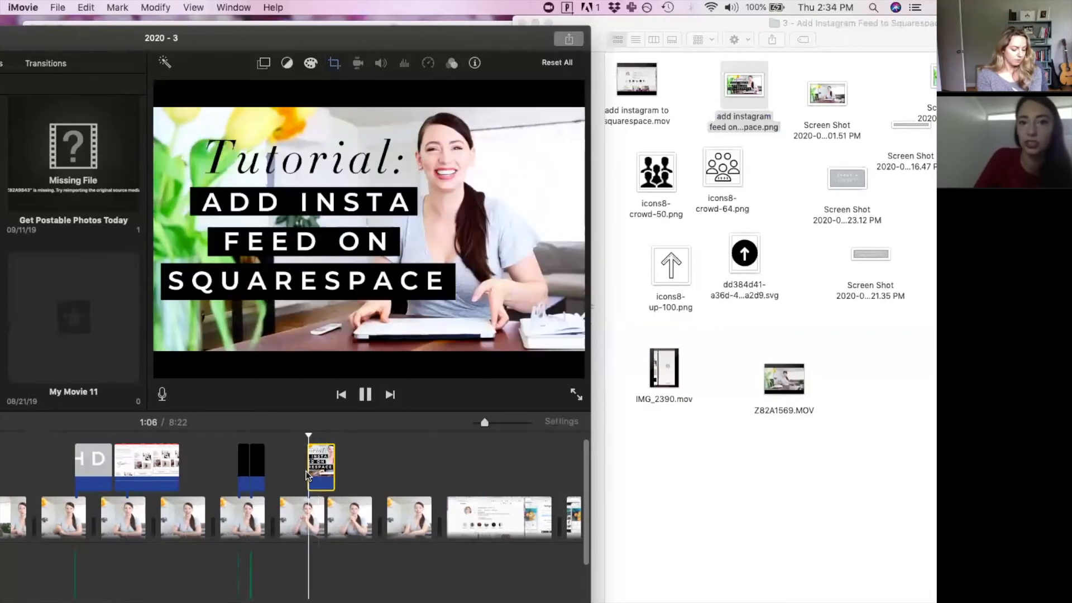
key(space)
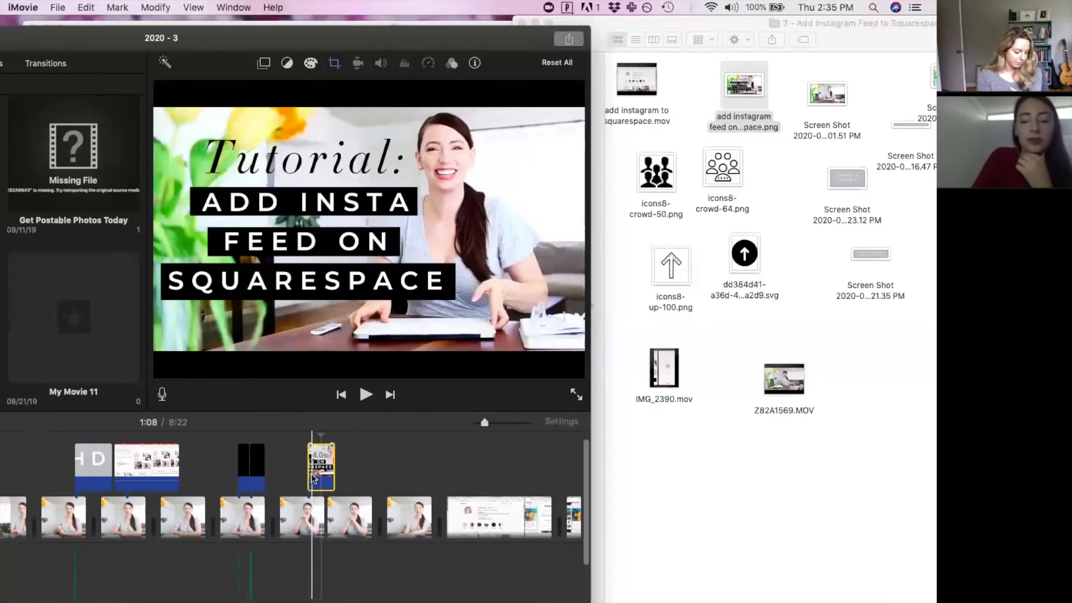
Move the thumbnail image from the overlay track into the main track, between the two talking-head clips below it
scroll(347, 468, down, 2)
scroll(346, 468, right, 1)
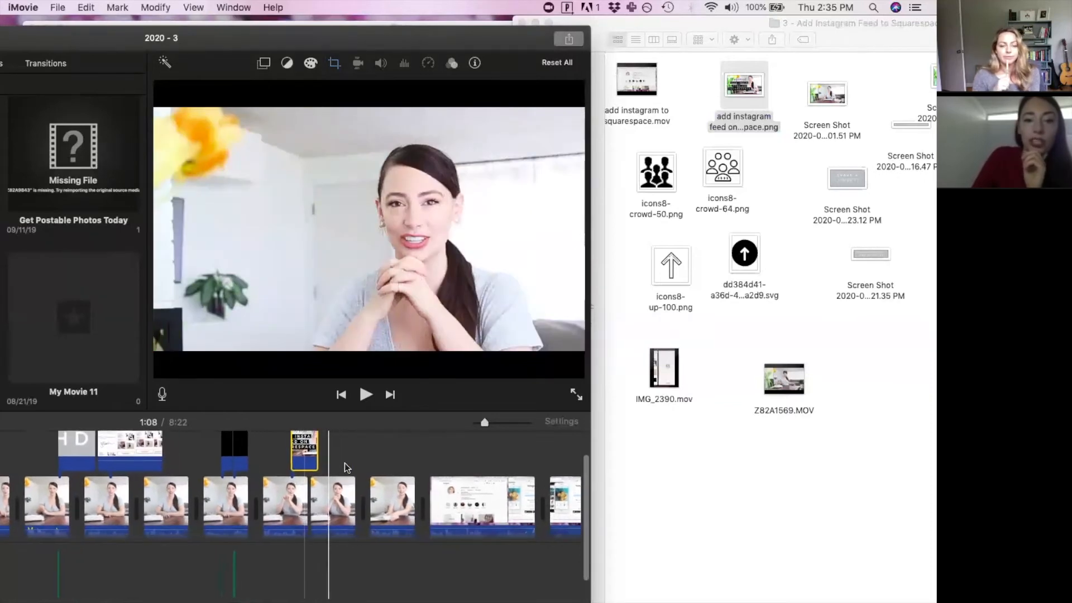
scroll(344, 463, right, 1)
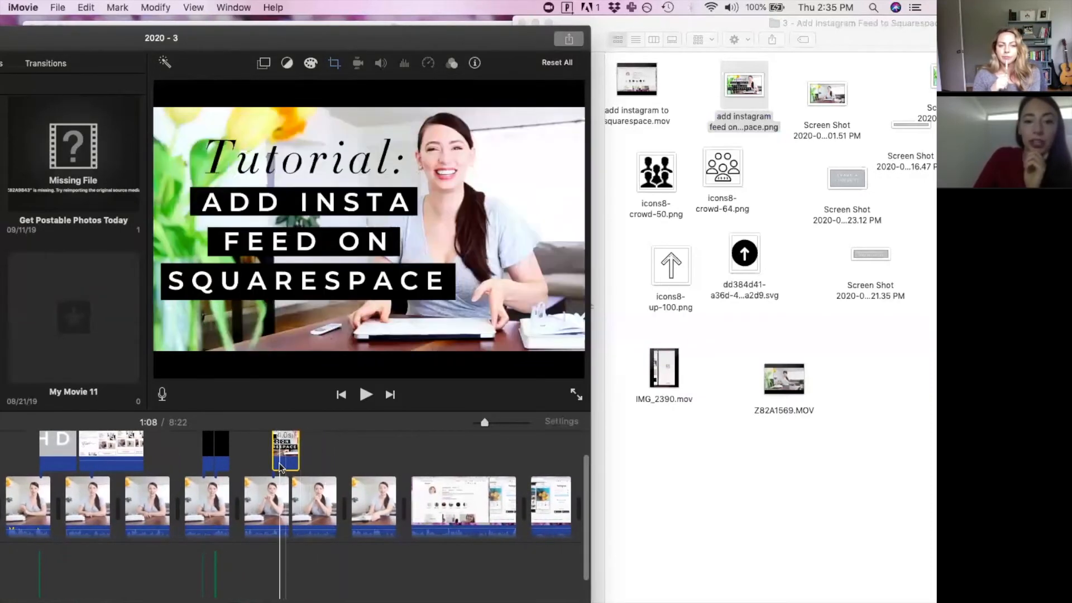
drag(282, 467, 307, 506)
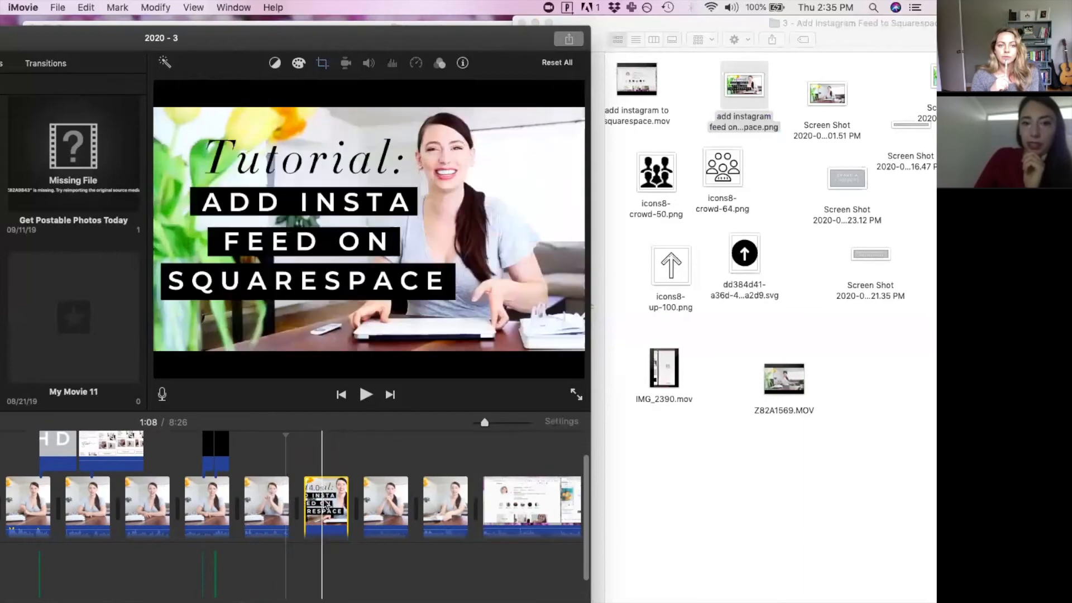
click(333, 511)
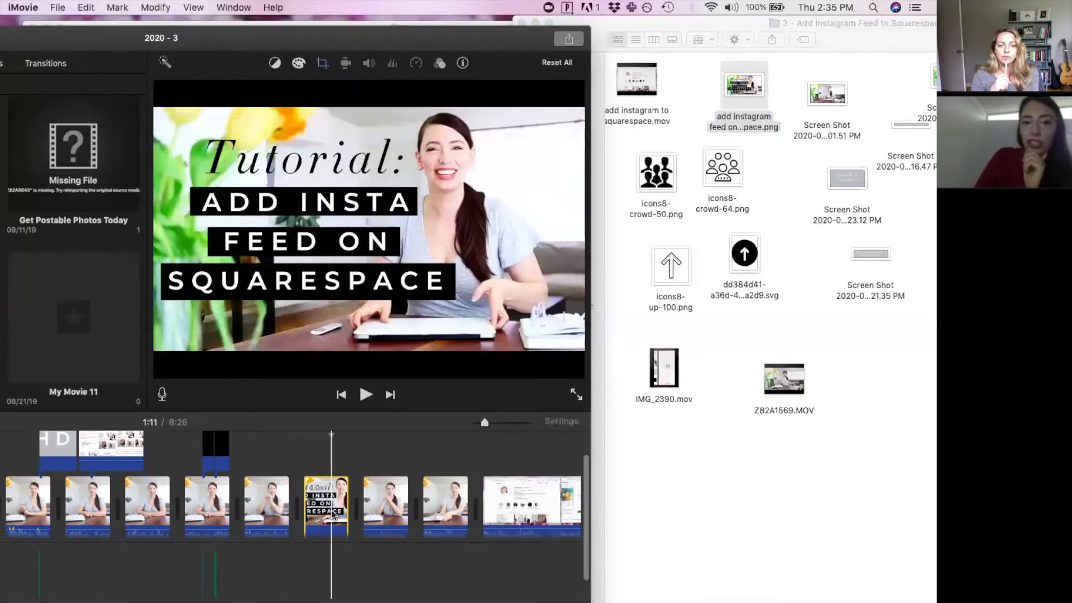
Trim the end of the thumbnail image in the main track to shorten it to about 2.4 s
scroll(333, 513, down, 1)
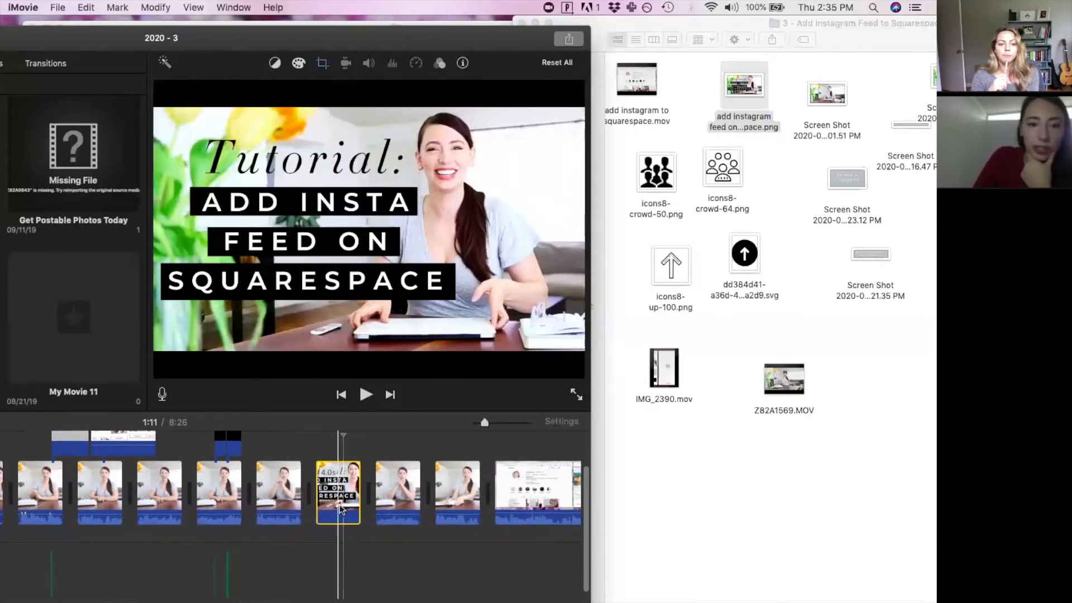
click(358, 503)
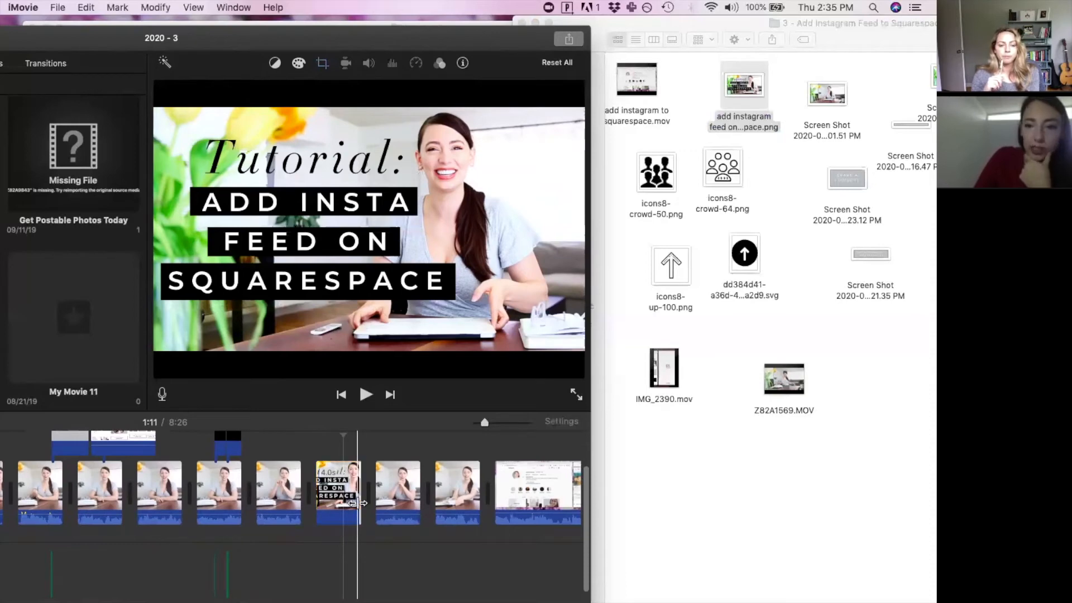
drag(358, 504, 288, 507)
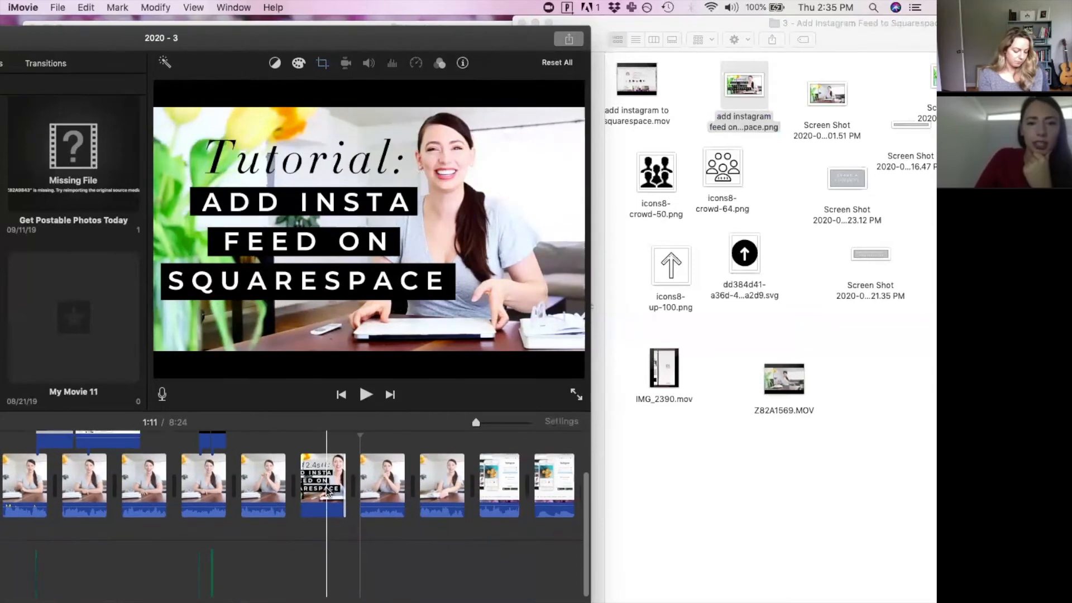
Move the iMovie window to show the whole preview and play the clip with the arrow and crowd icon overlays up to 1:00
drag(241, 37, 471, 25)
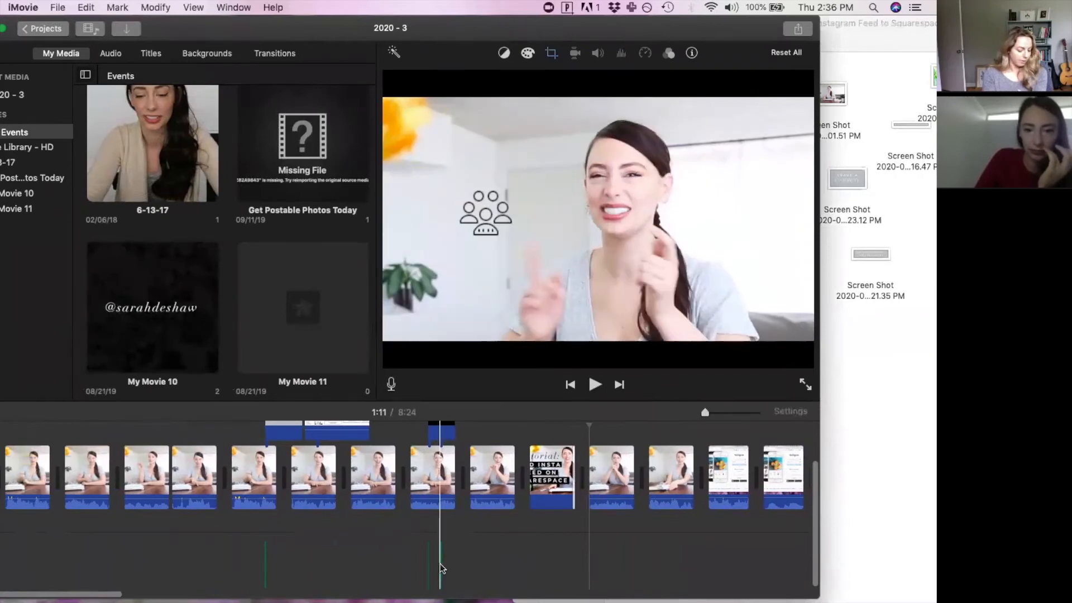
scroll(444, 569, right, 1)
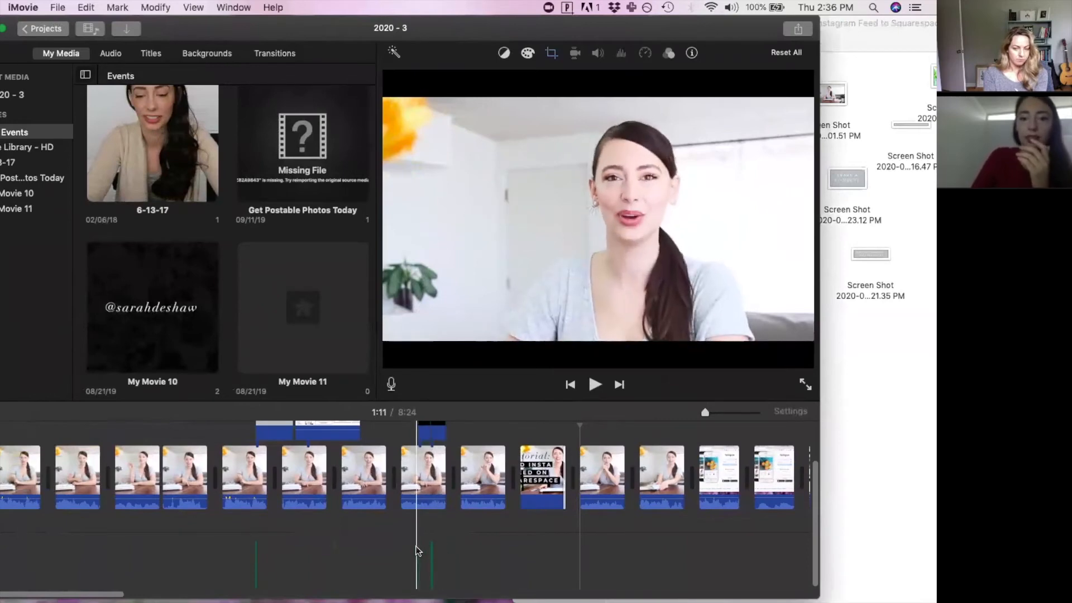
key(XF86AudioRaiseVolume)
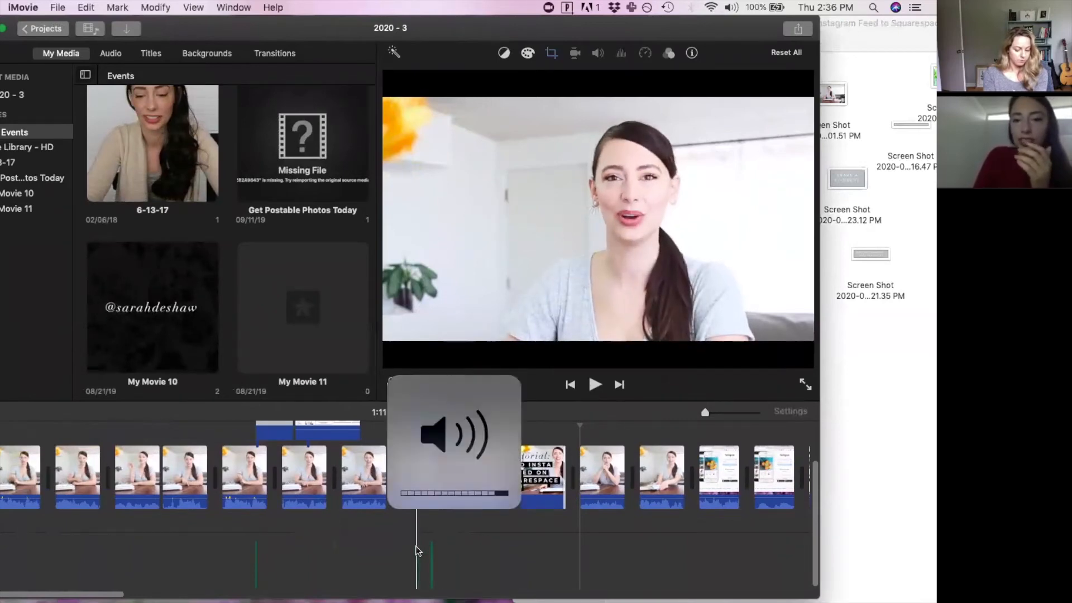
key(XF86AudioLowerVolume)
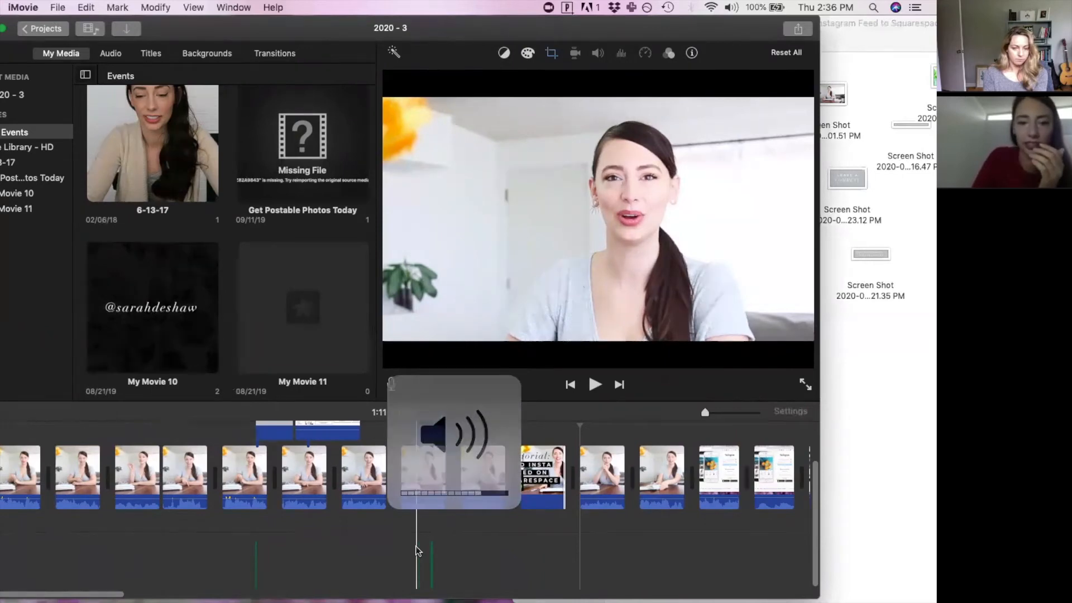
key(space)
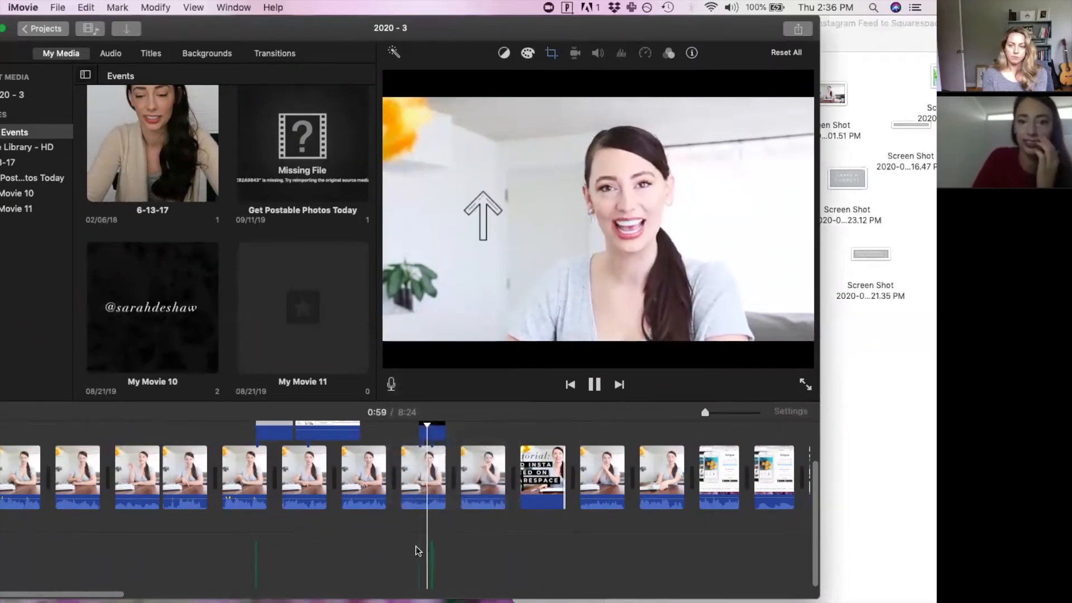
key(space)
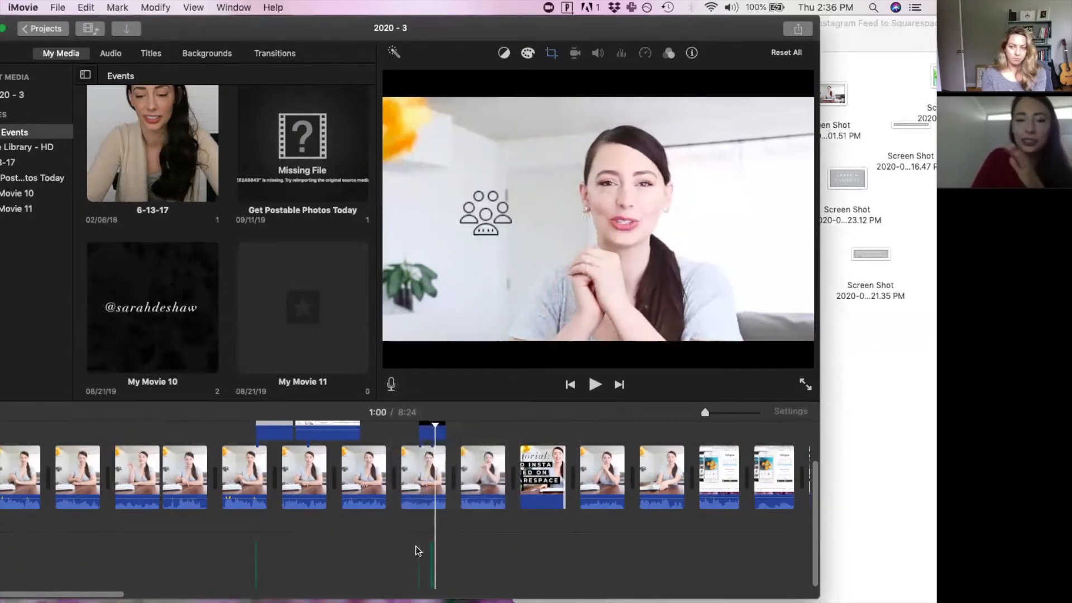
Trim a sliver off the end of the Can Open sound effect under the crowd icon overlay at 0:59
click(402, 528)
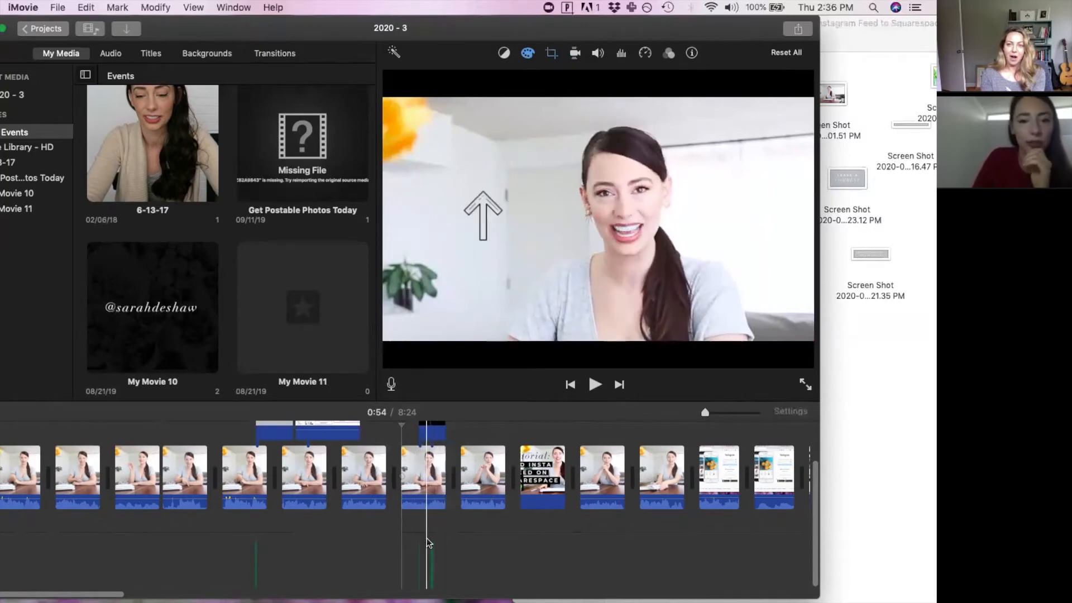
scroll(430, 569, down, 1)
scroll(430, 569, down, 2)
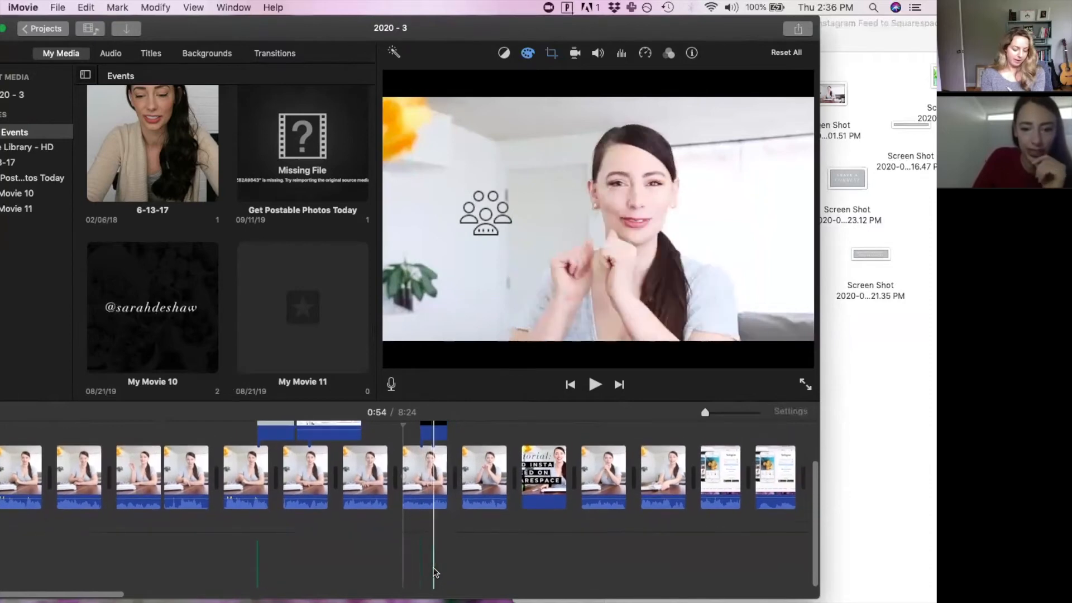
key(super+plus)
key(super+plus)
key(super+plus)
key(super+plus)
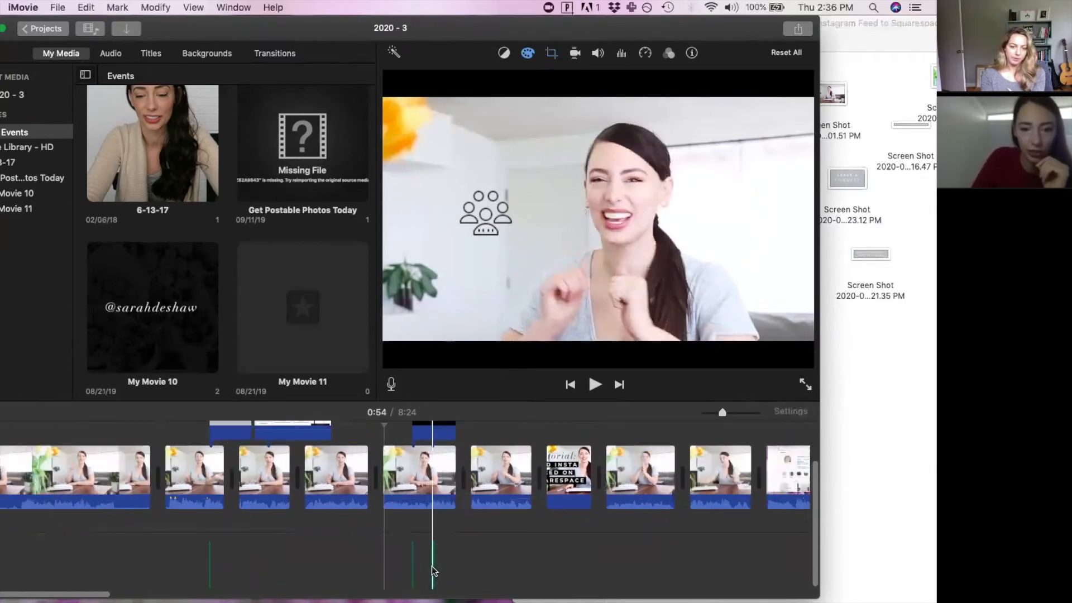
key(super+plus)
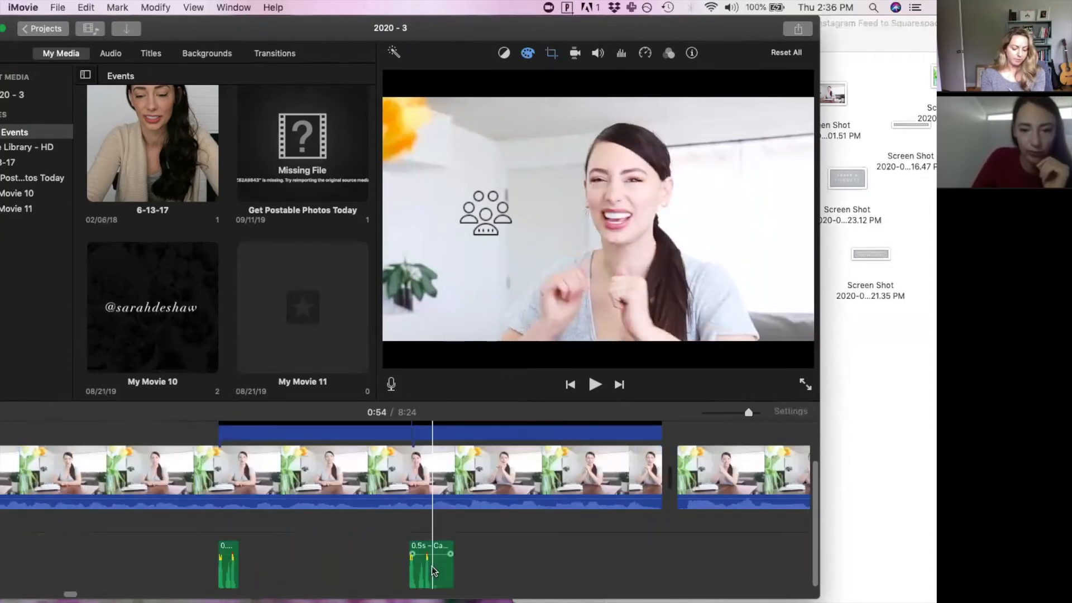
key(super+plus)
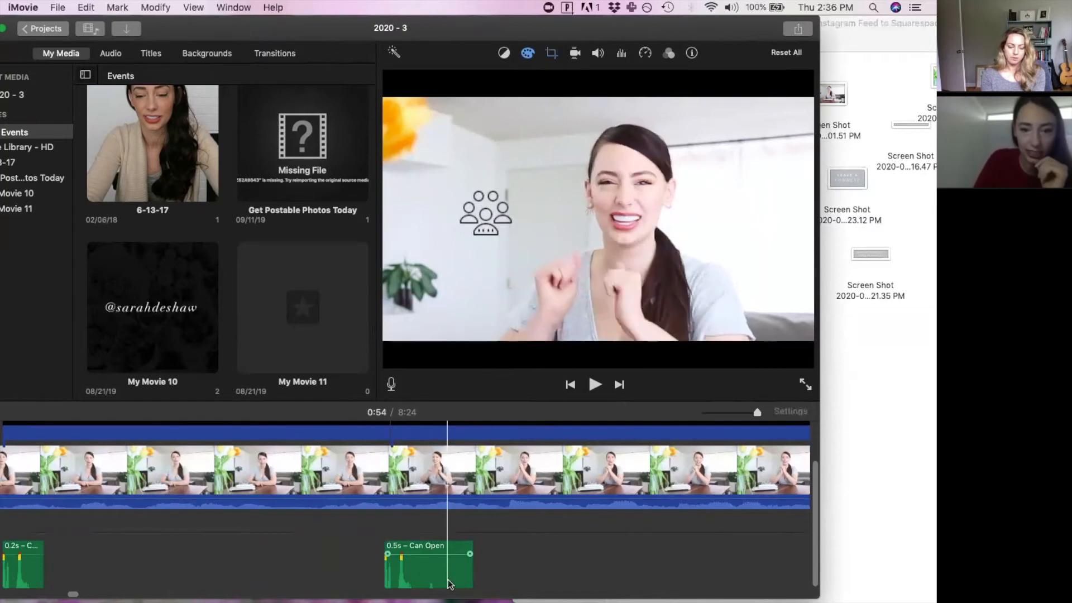
click(429, 578)
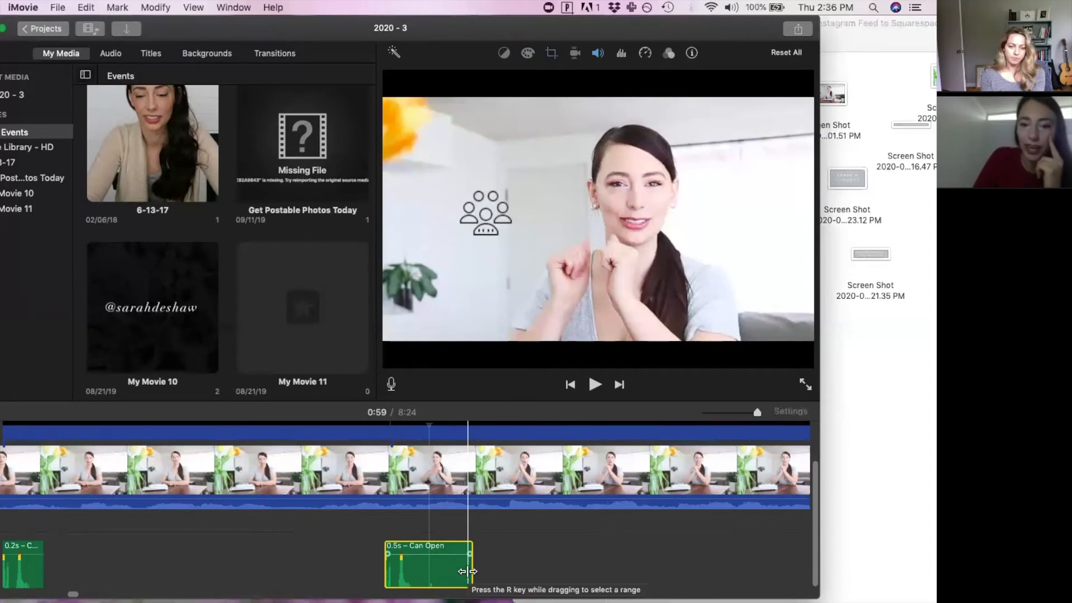
mouse_move(468, 571)
mouse_down()
mouse_move(450, 575)
mouse_move(463, 577)
mouse_up()
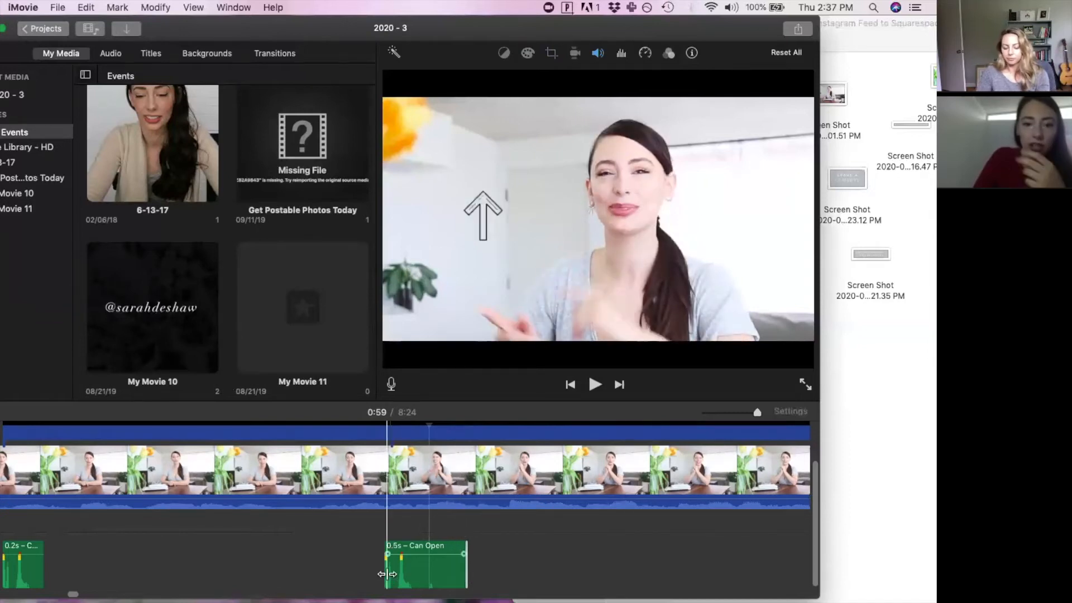
Extend the start of the Can Open sound effect at 0:59 to 0.7 s and trim it back to 0.4 s
drag(387, 575, 341, 582)
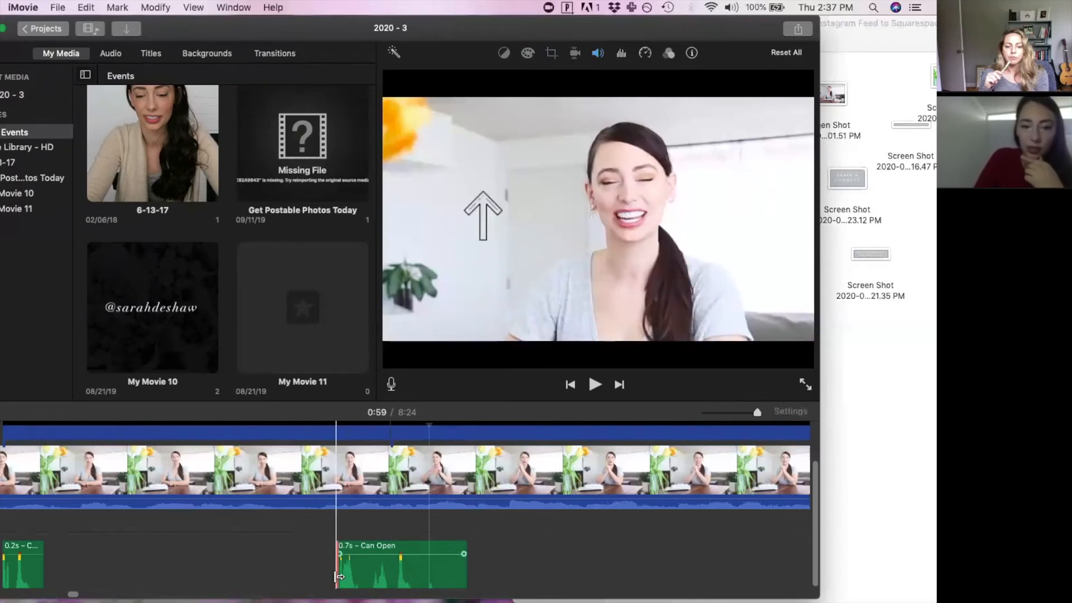
drag(338, 575, 386, 583)
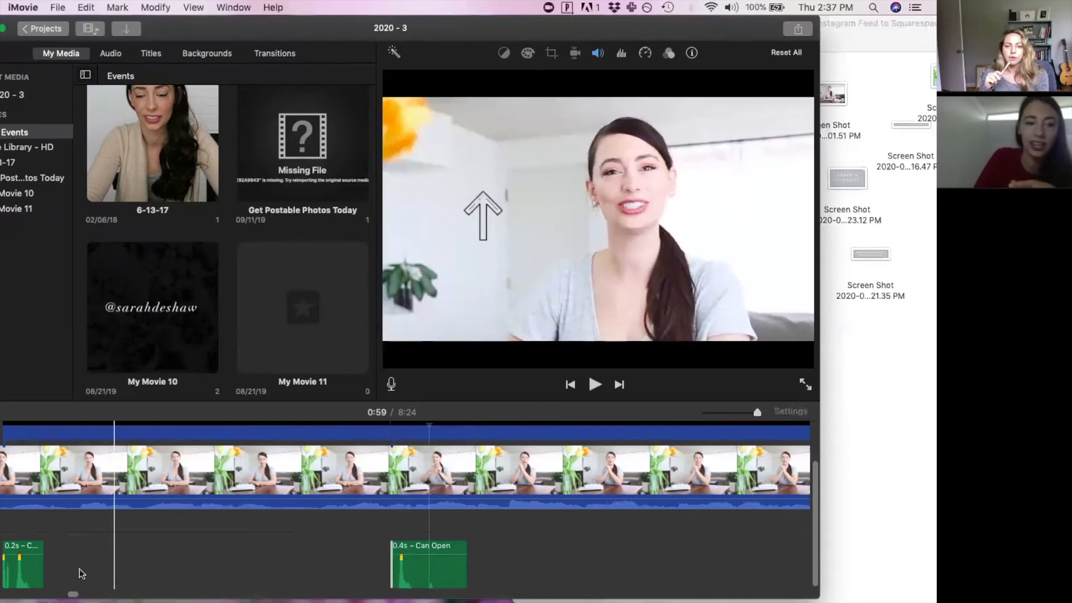
click(414, 583)
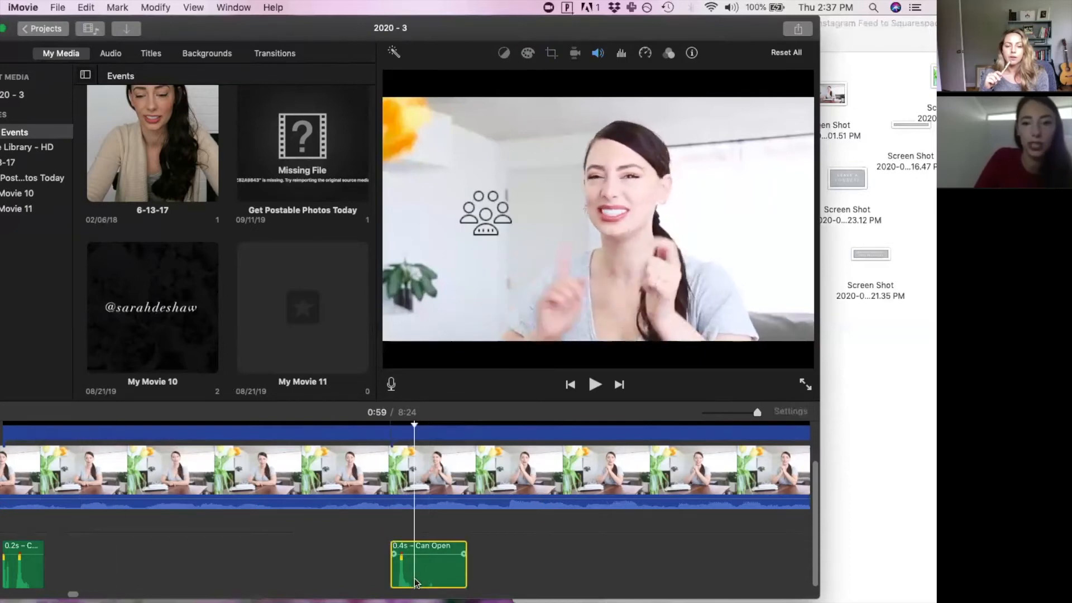
Paste a copy of the Can Open sound effect, move it further along the audio track, and undo both changes
scroll(410, 575, right, 3)
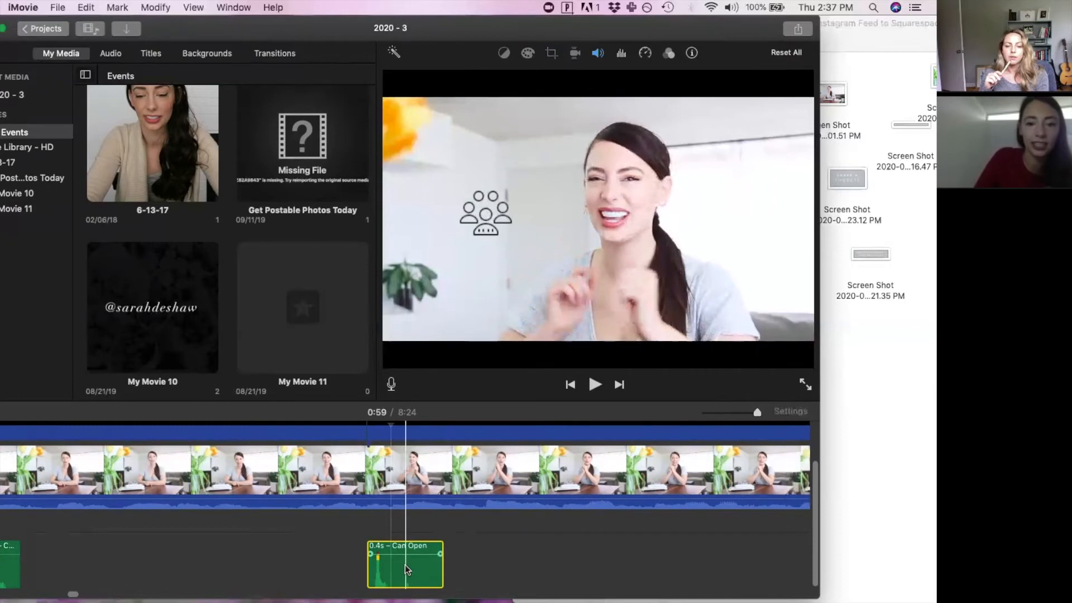
key(super+v)
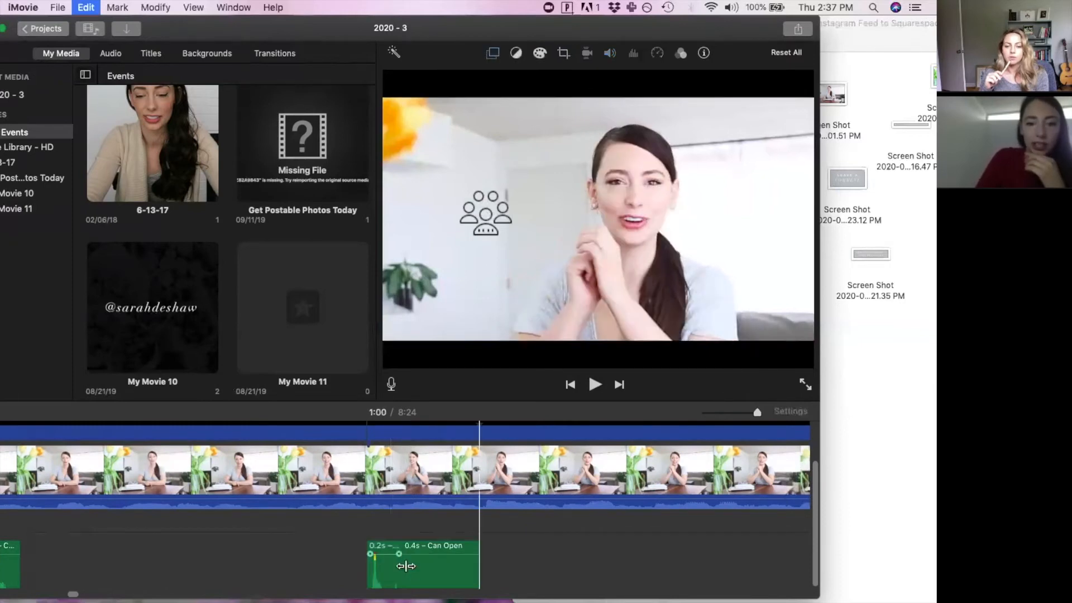
drag(421, 575, 704, 569)
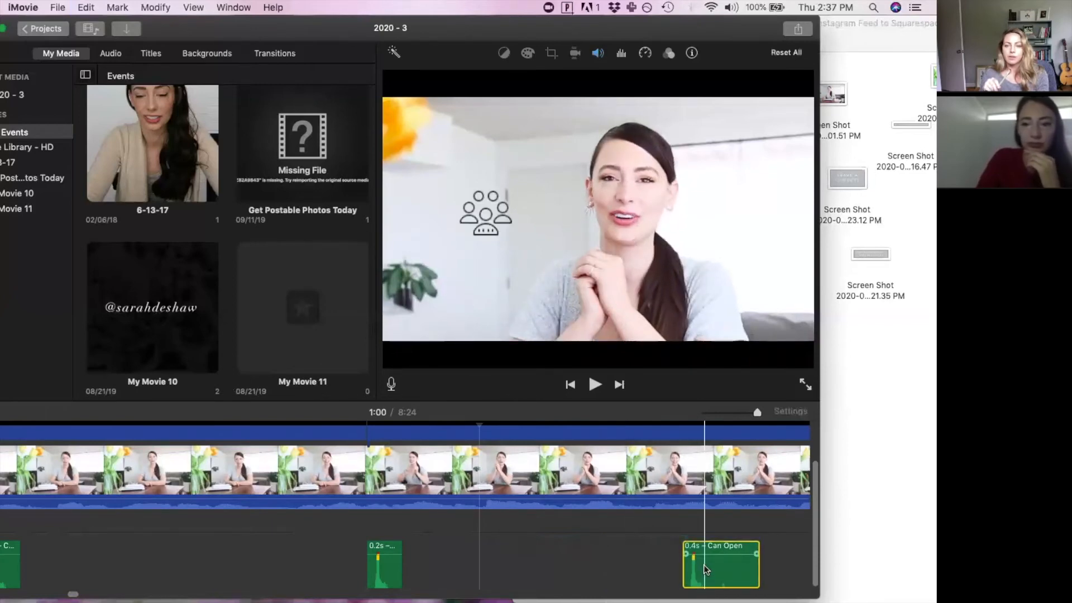
key(super+z)
key(super+z)
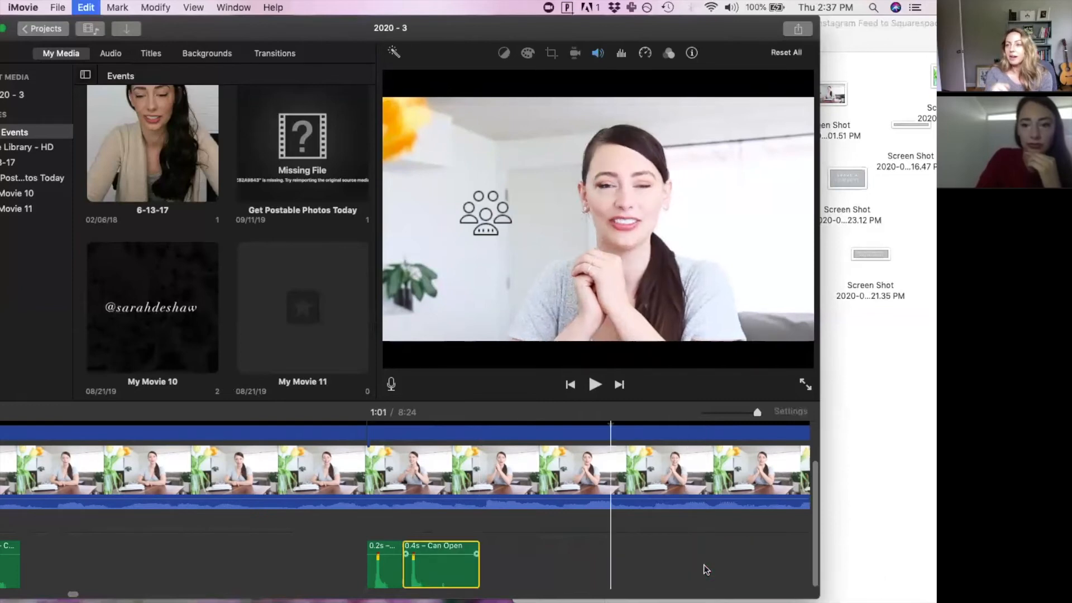
key(super+z)
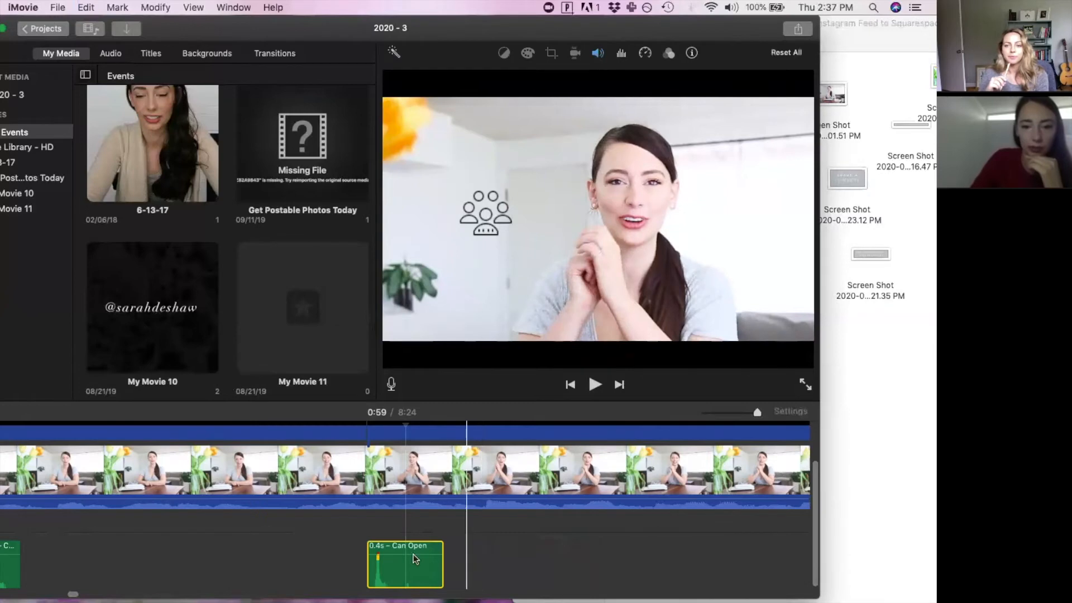
Play the section around the Can Open sound effect at 0:59 to hear it with the icon overlays
key(space)
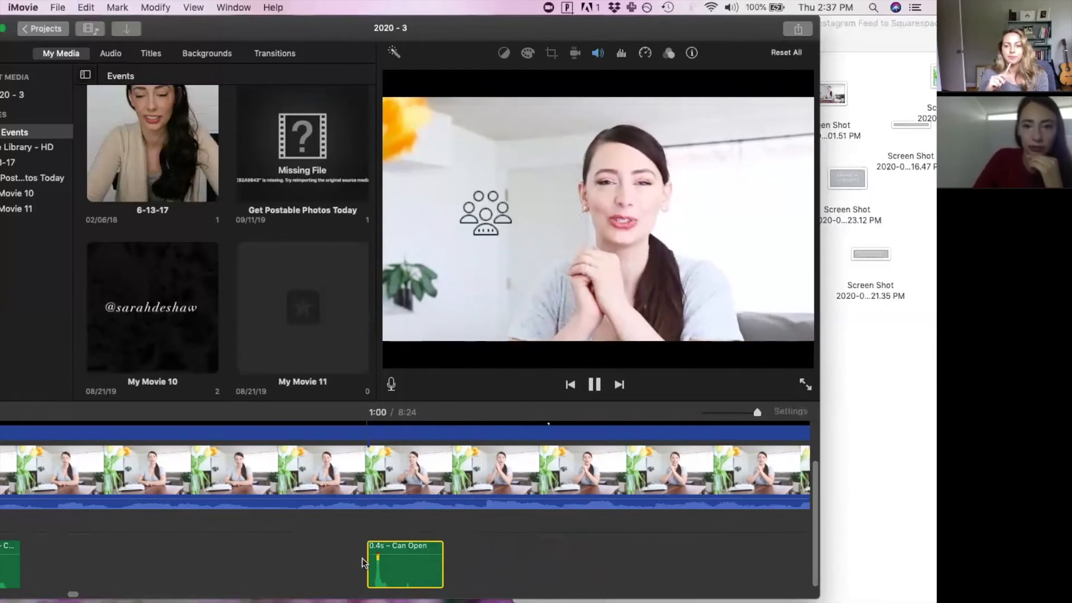
key(space)
key(space)
key(space)
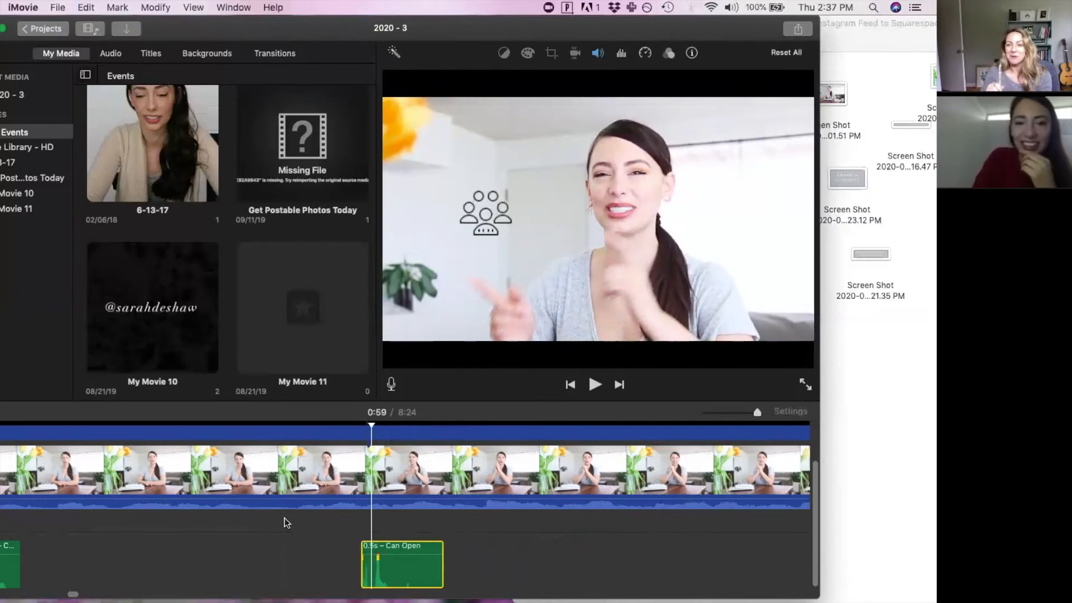
key(space)
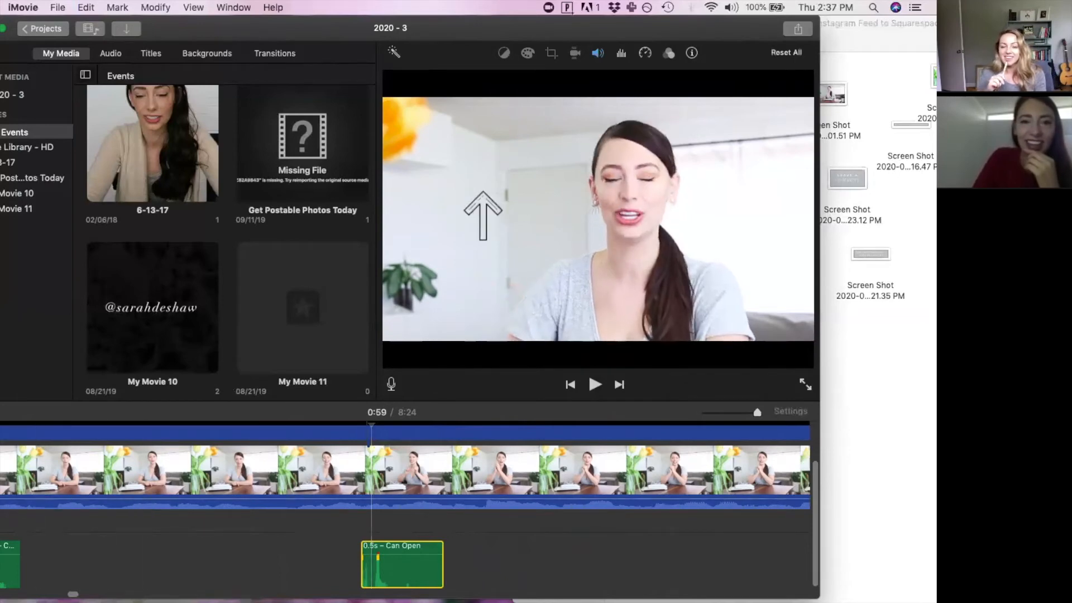
Delete the tutorial thumbnail image from the main track, between the two talking-head clips
scroll(219, 531, down, 3)
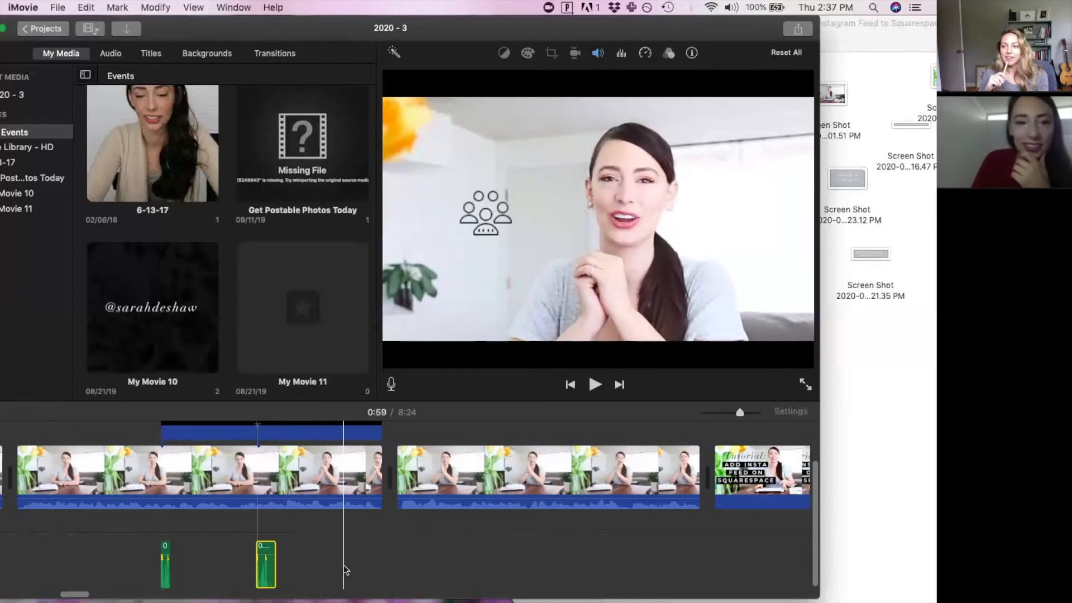
key(super+minus)
key(super+minus)
click(458, 488)
key(Delete)
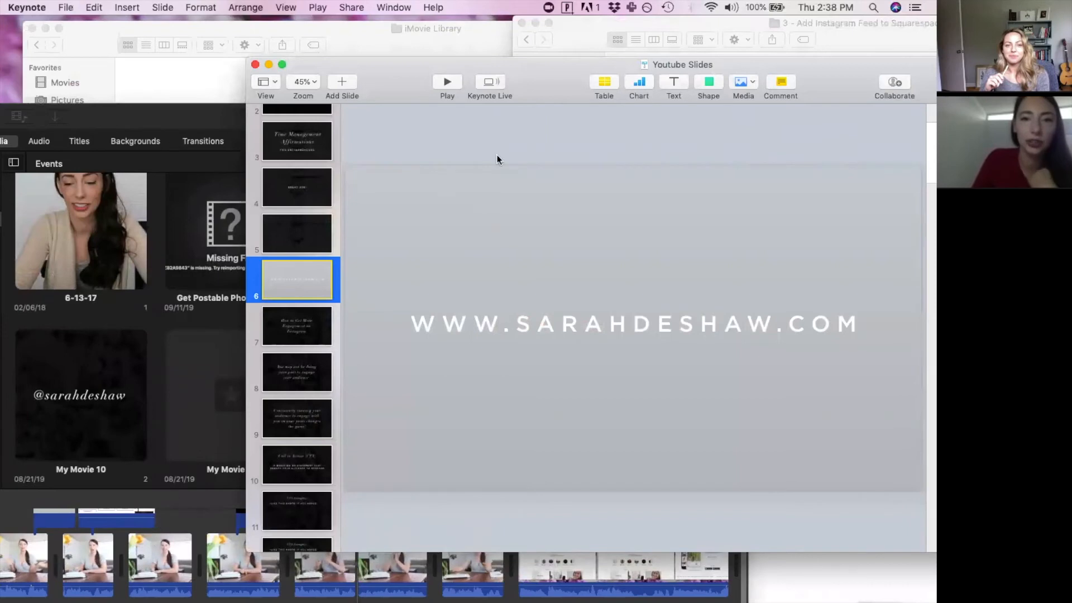
In Keynote, bring the whole Youtube Slides window into view and take a cropped screenshot of the website address on slide 6
drag(567, 89, 458, 99)
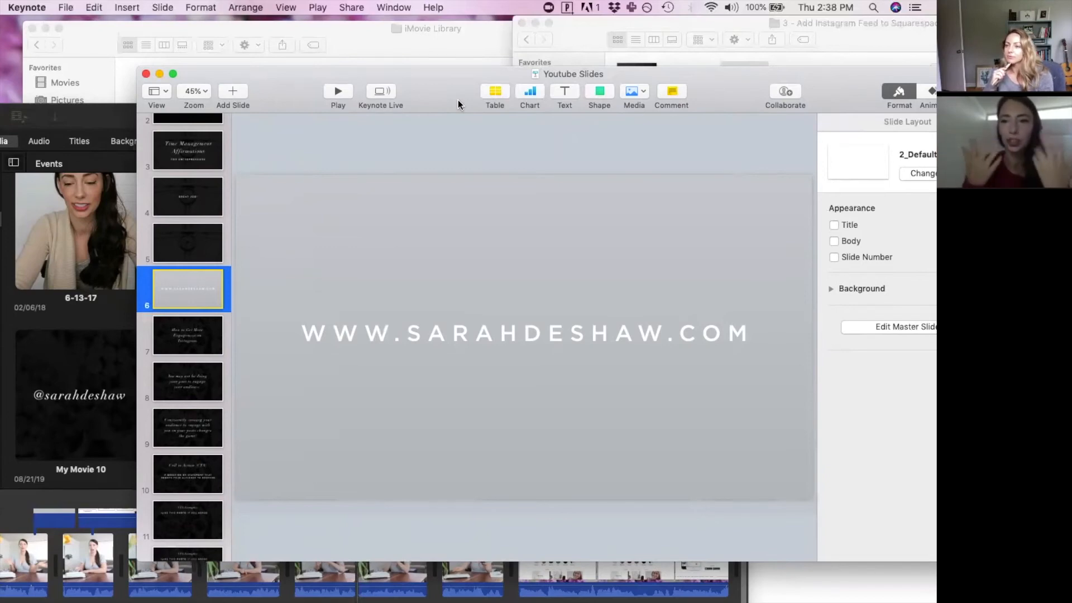
drag(430, 86, 339, 71)
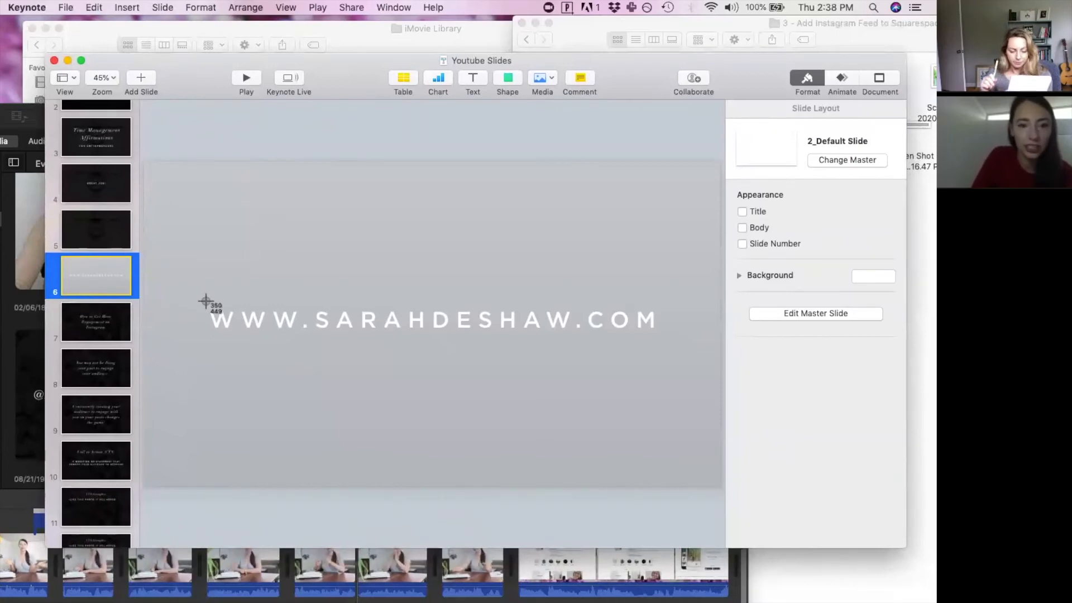
drag(203, 302, 663, 341)
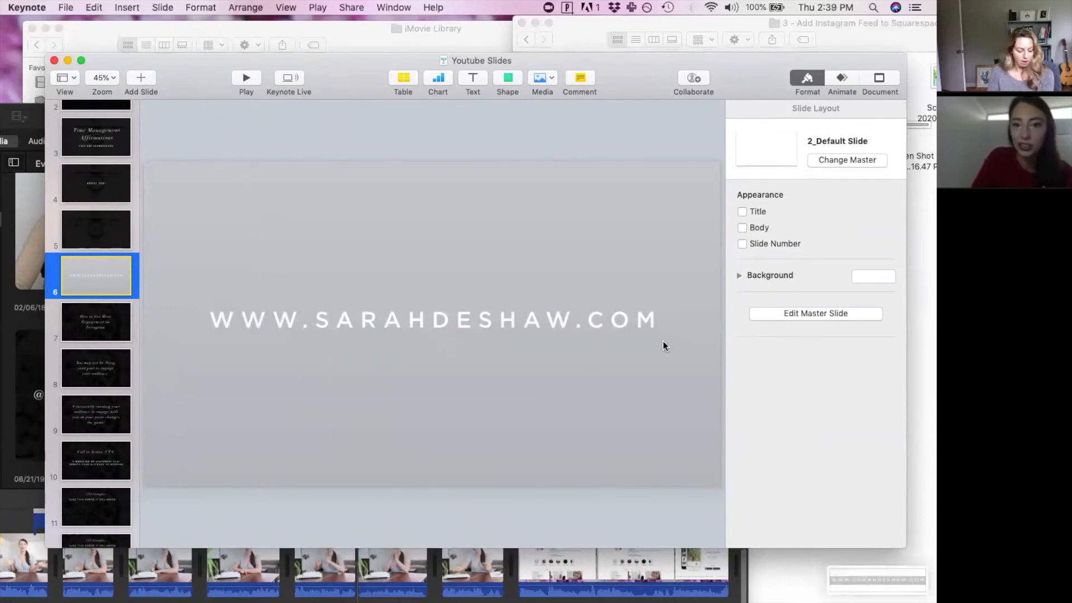
Return to iMovie and play the talking-head section with the website address overlay up to 0:41
click(333, 561)
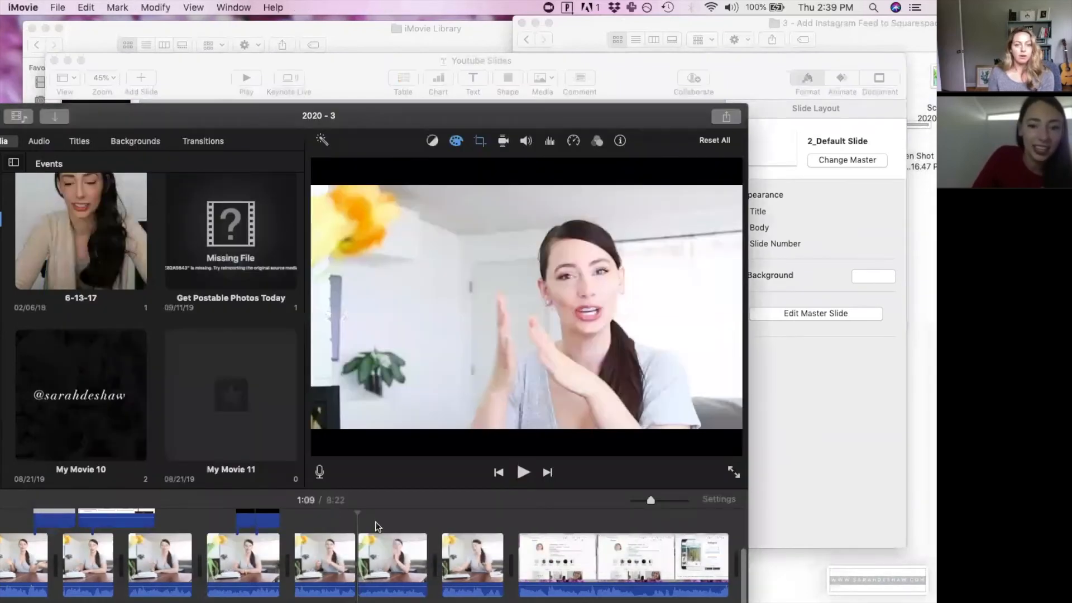
scroll(376, 523, left, 3)
scroll(375, 525, down, 3)
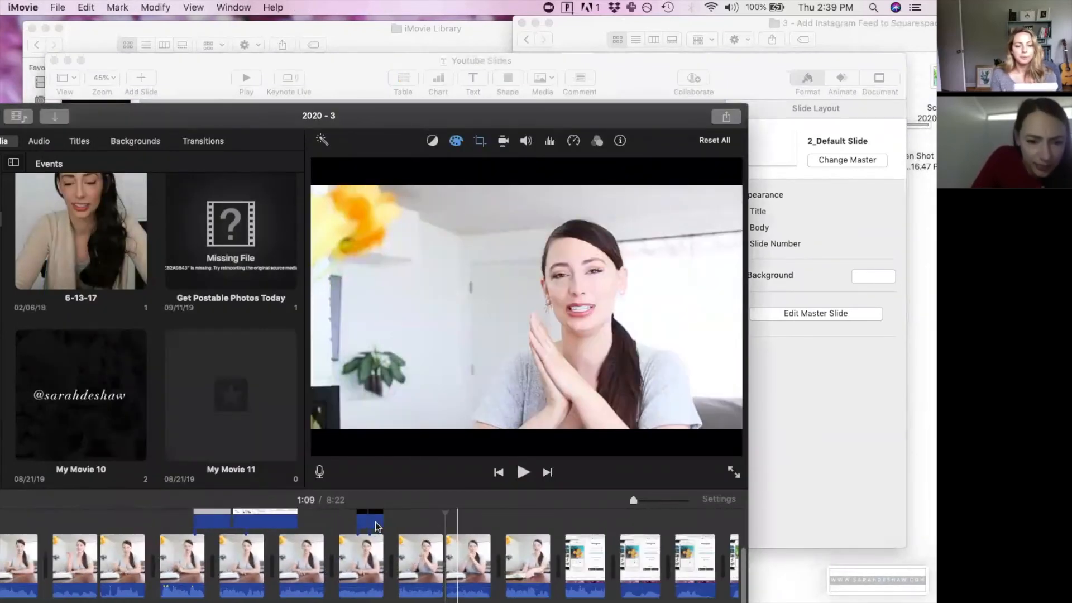
scroll(376, 527, up, 1)
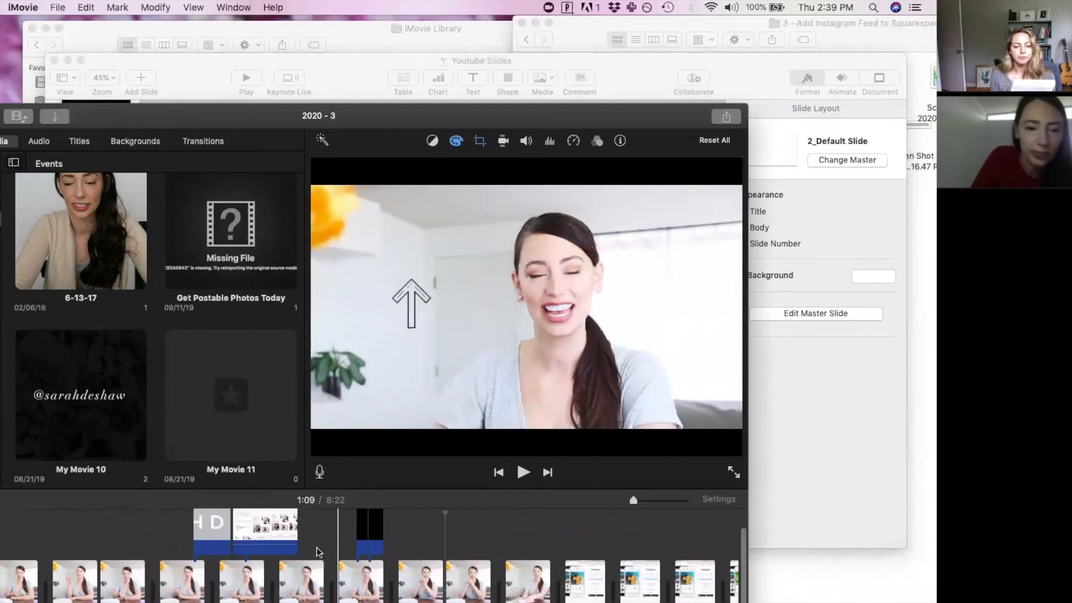
scroll(316, 551, up, 1)
scroll(312, 551, right, 1)
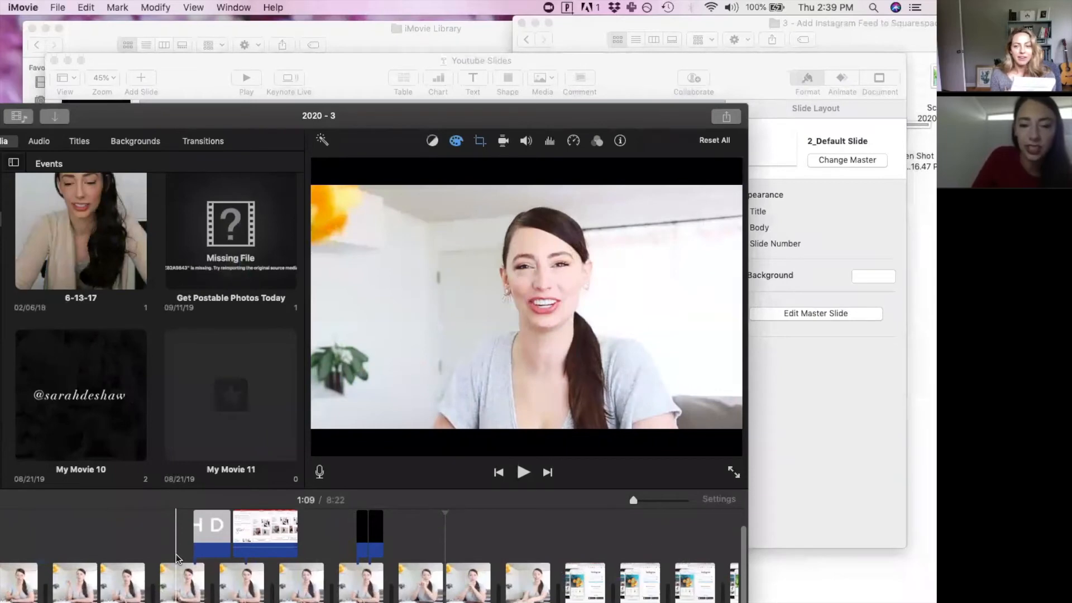
key(space)
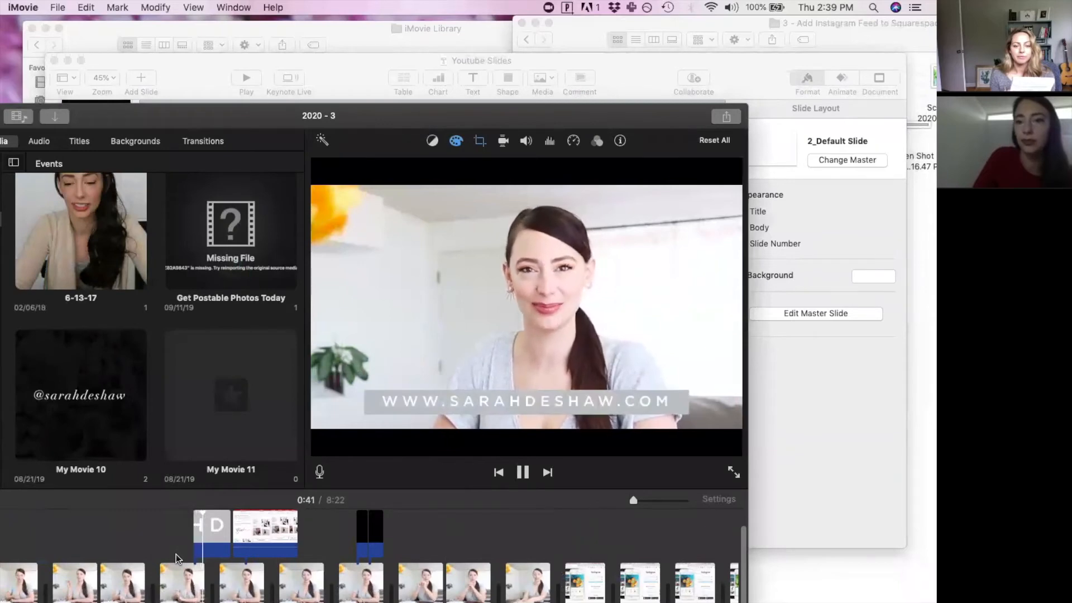
key(space)
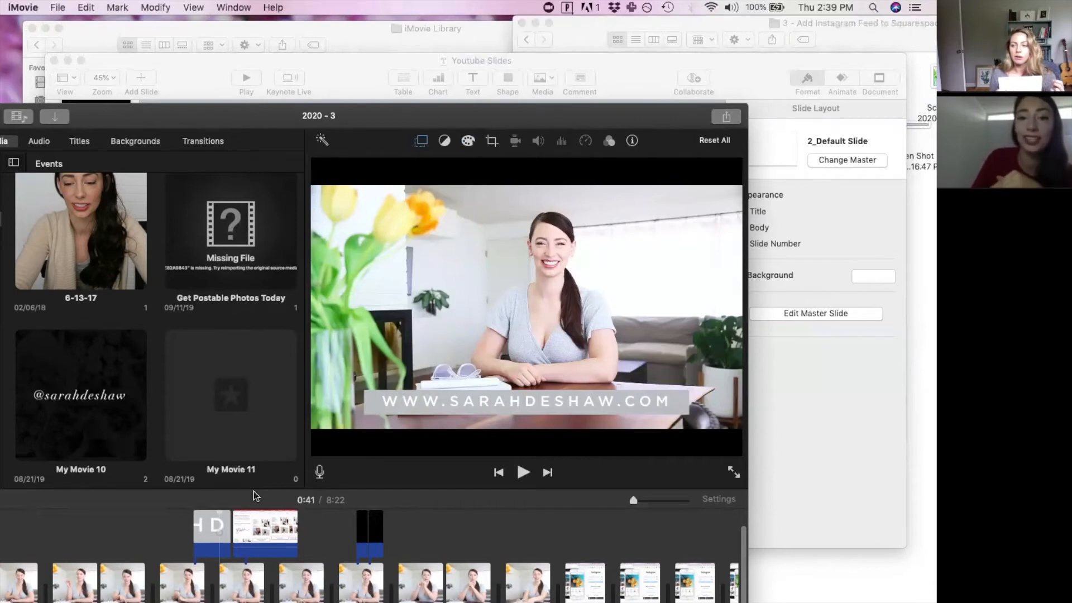
Open the website address overlay's settings, keep the Picture in Picture style, and enlarge the banner across the lower part of the frame
click(203, 536)
click(204, 538)
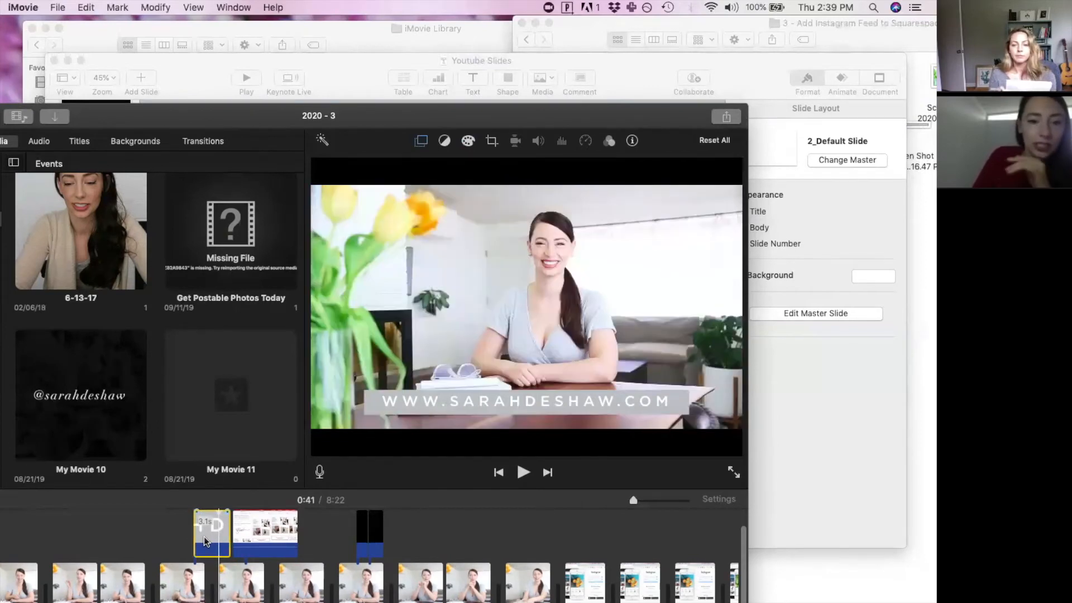
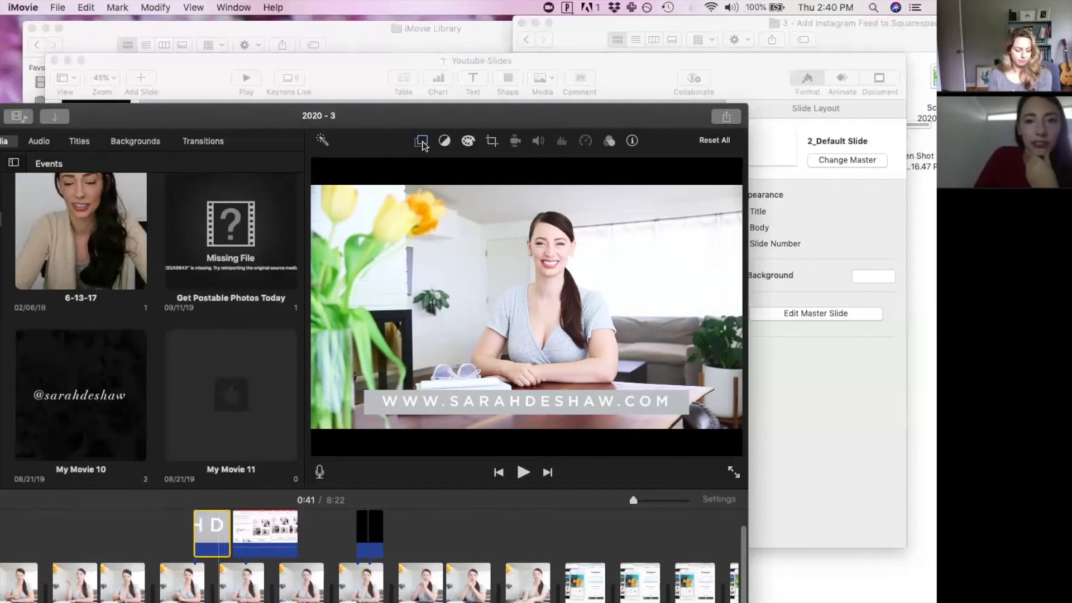
click(422, 142)
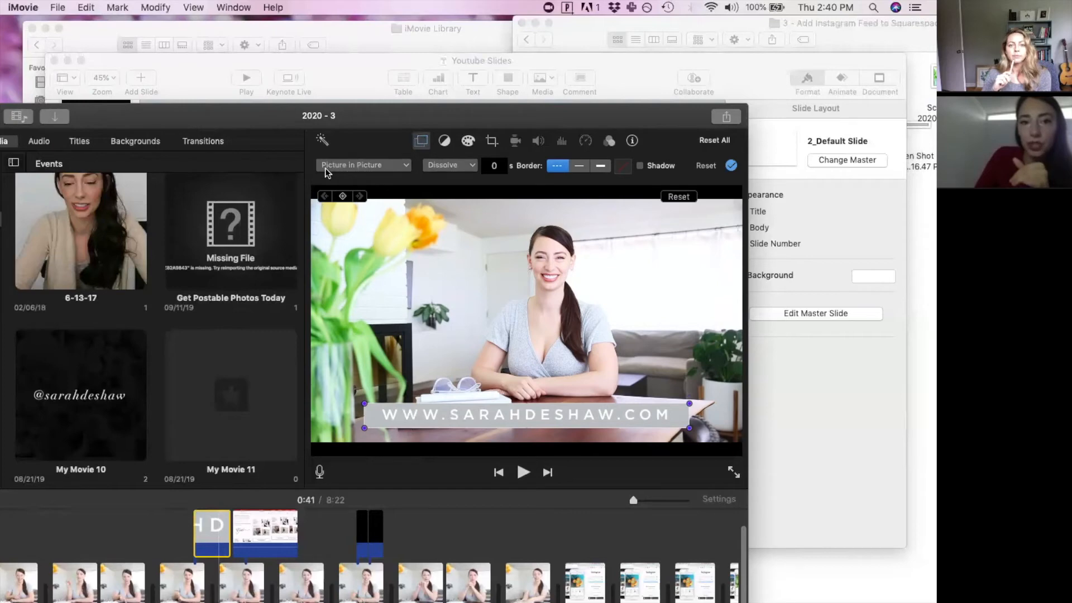
click(406, 167)
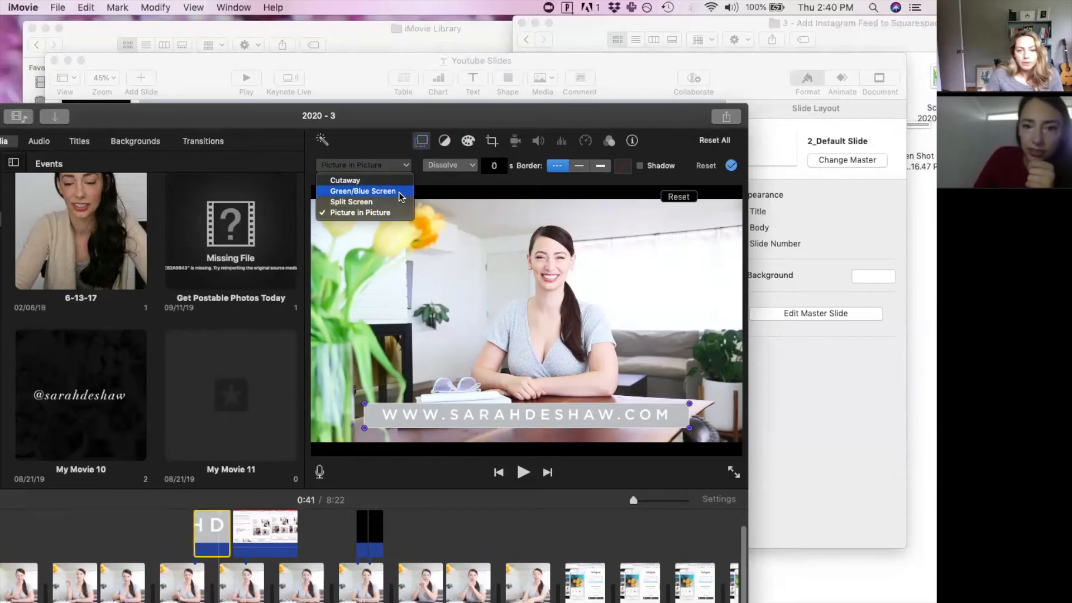
click(432, 189)
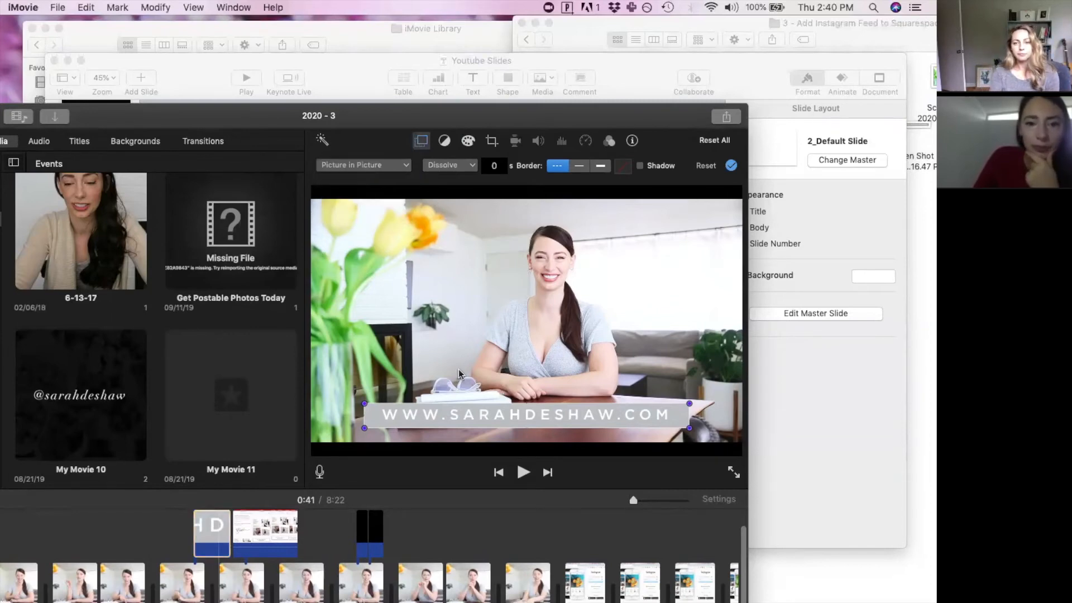
drag(364, 404, 464, 412)
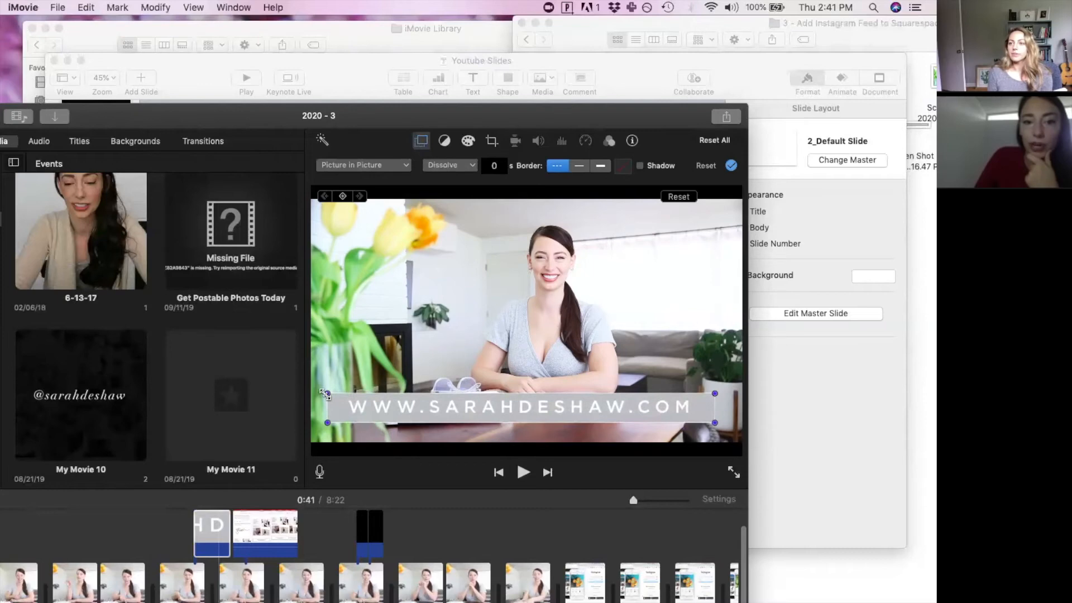
Shrink the website address banner slightly, keeping it across the lower part of the frame
drag(340, 398, 417, 410)
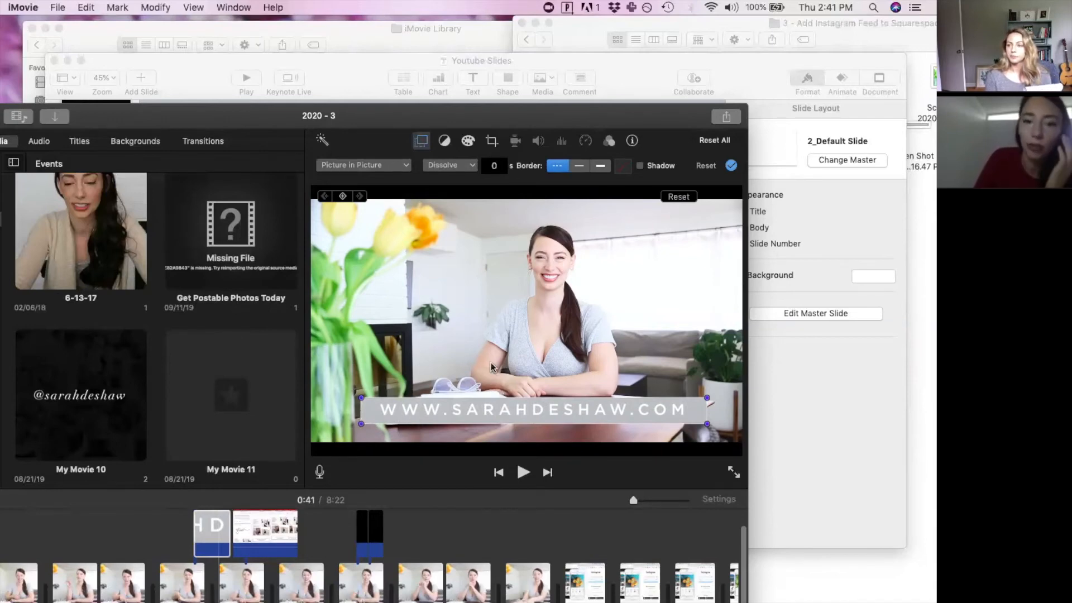
click(215, 531)
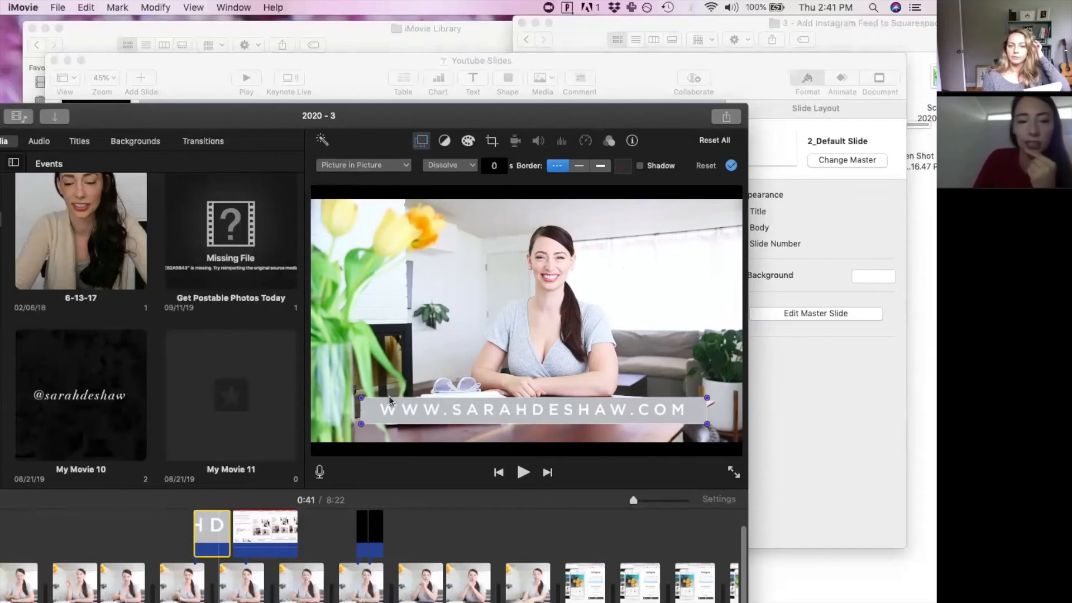
Select the scrolling Instagram feed overlay beside the website banner clip and review its overlay style options
click(246, 529)
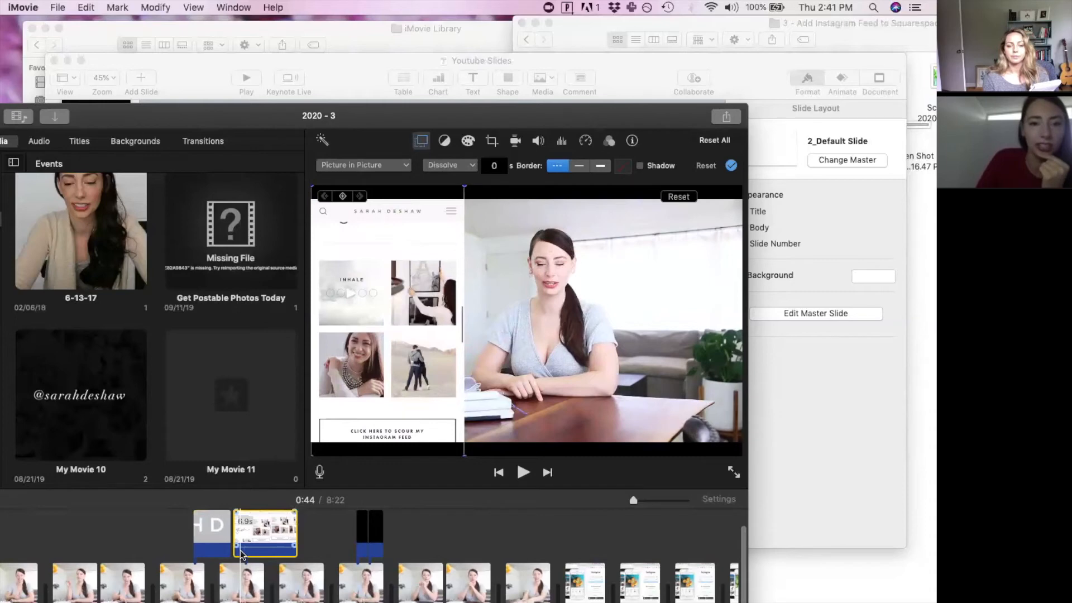
click(407, 166)
click(361, 213)
drag(420, 267, 424, 289)
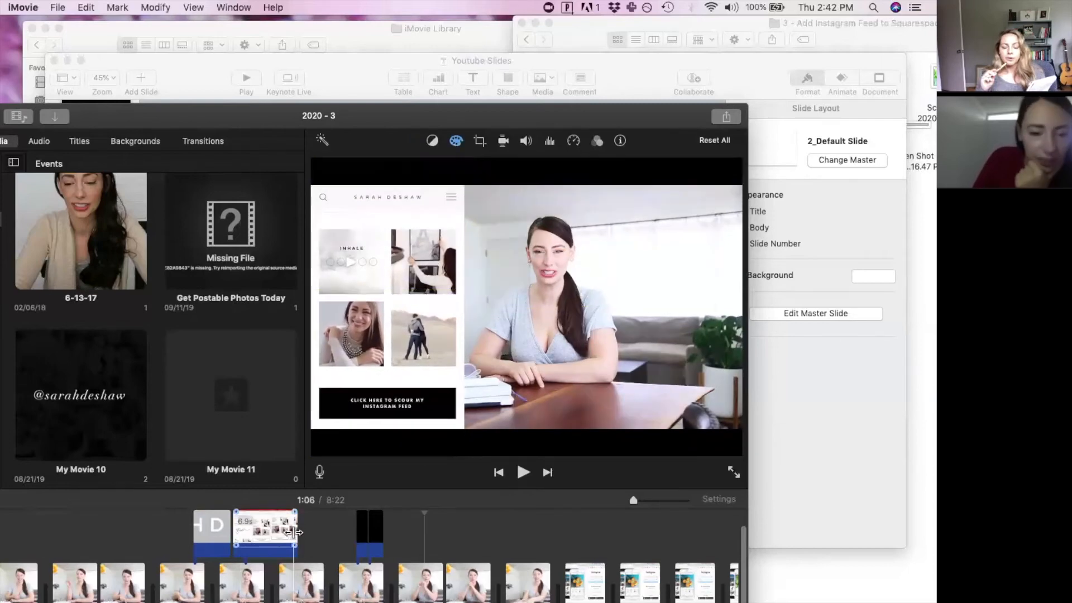
Move the iMovie window up, enlarge the timeline clips, and try fades on the Instagram feed and website address overlays
drag(641, 108, 666, 20)
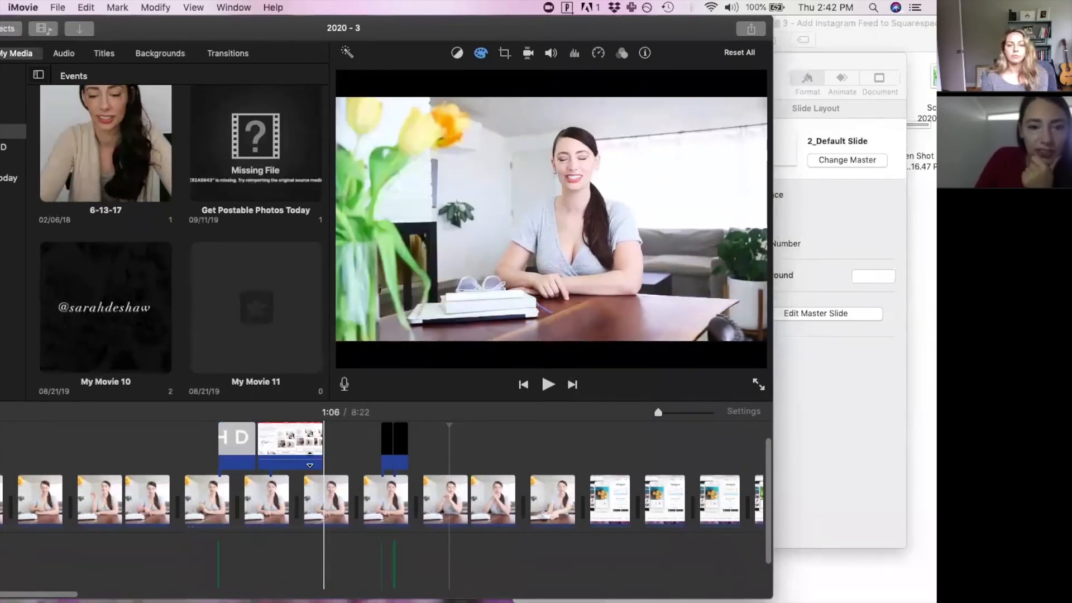
click(315, 447)
key(super+equal)
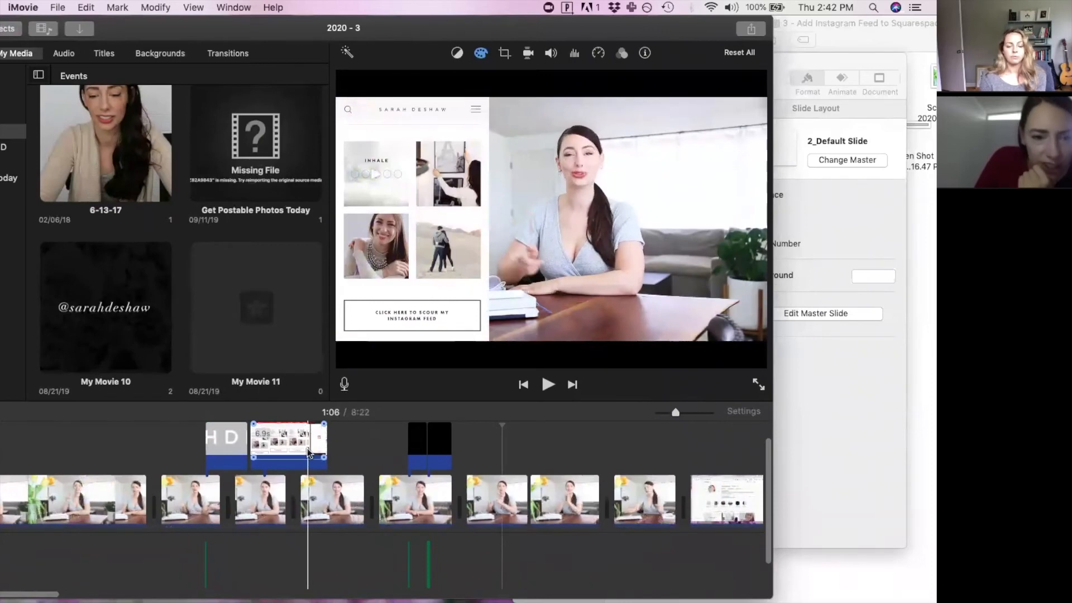
key(super+equal)
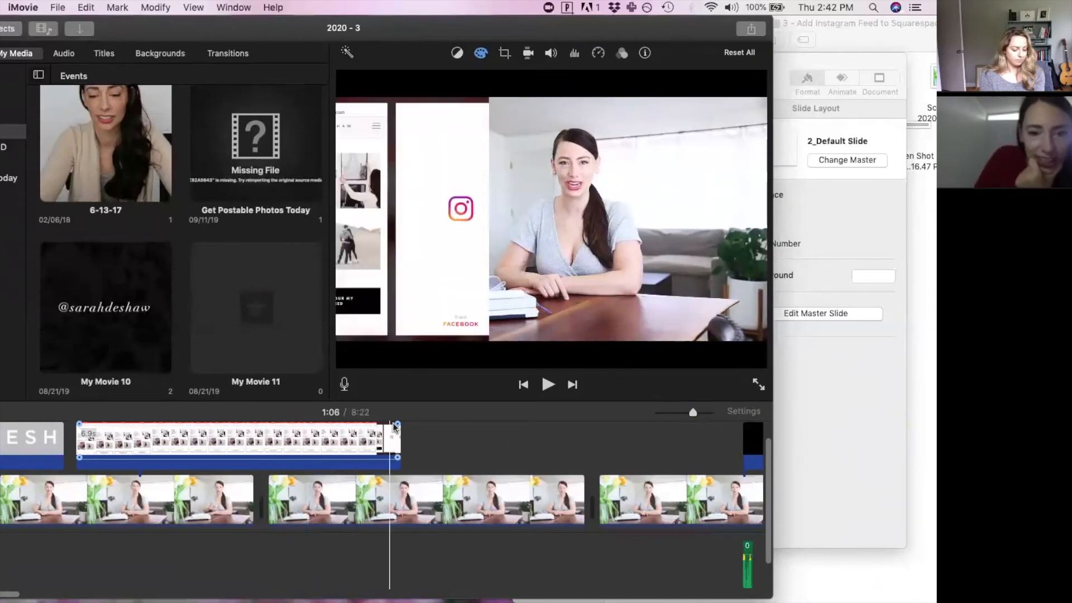
drag(398, 425, 336, 424)
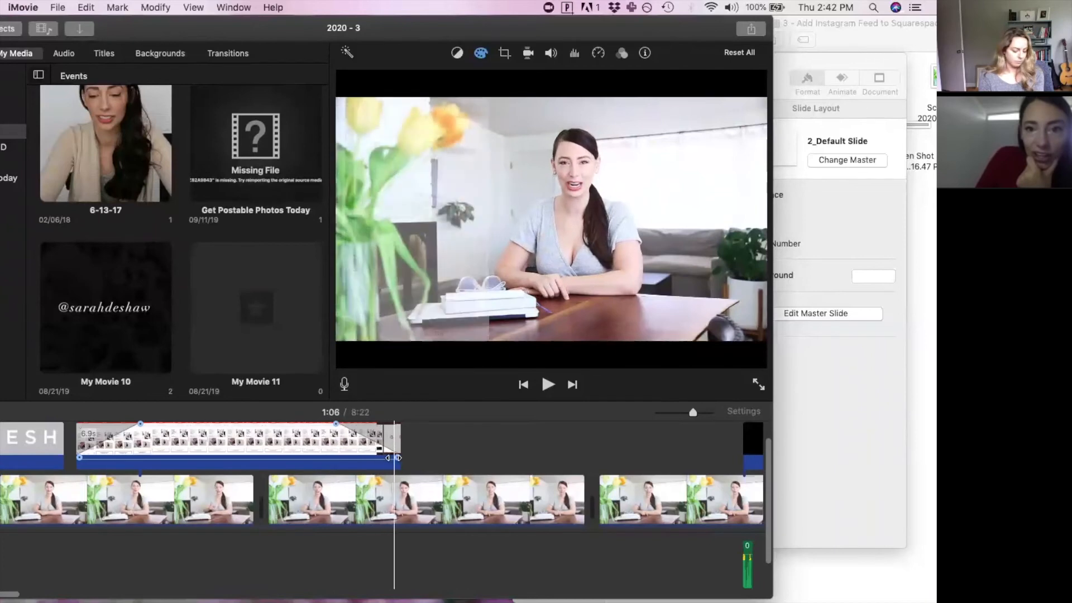
drag(336, 424, 361, 429)
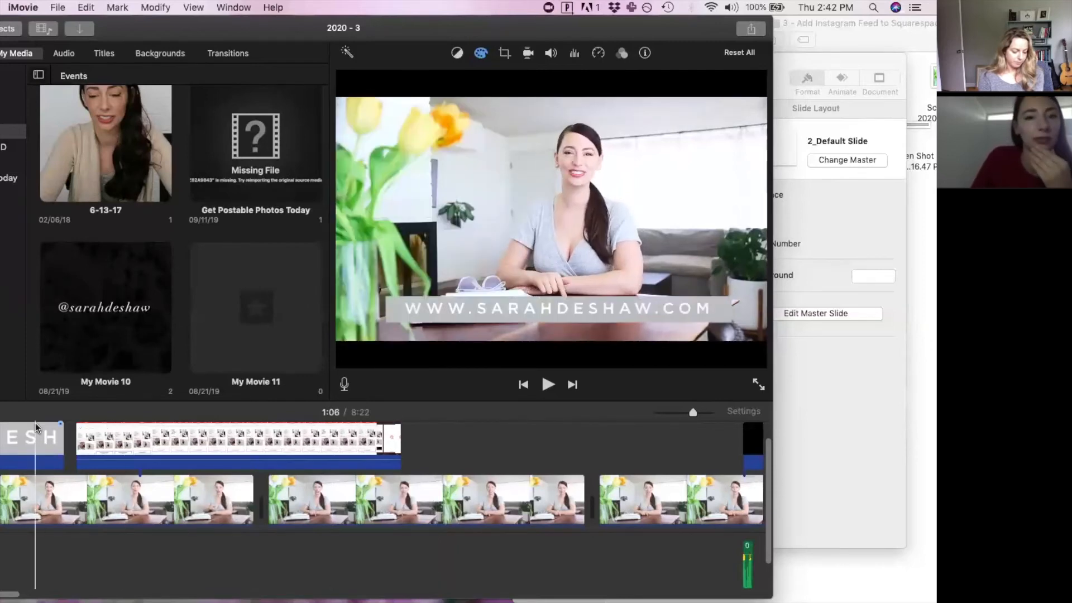
drag(60, 428, 73, 424)
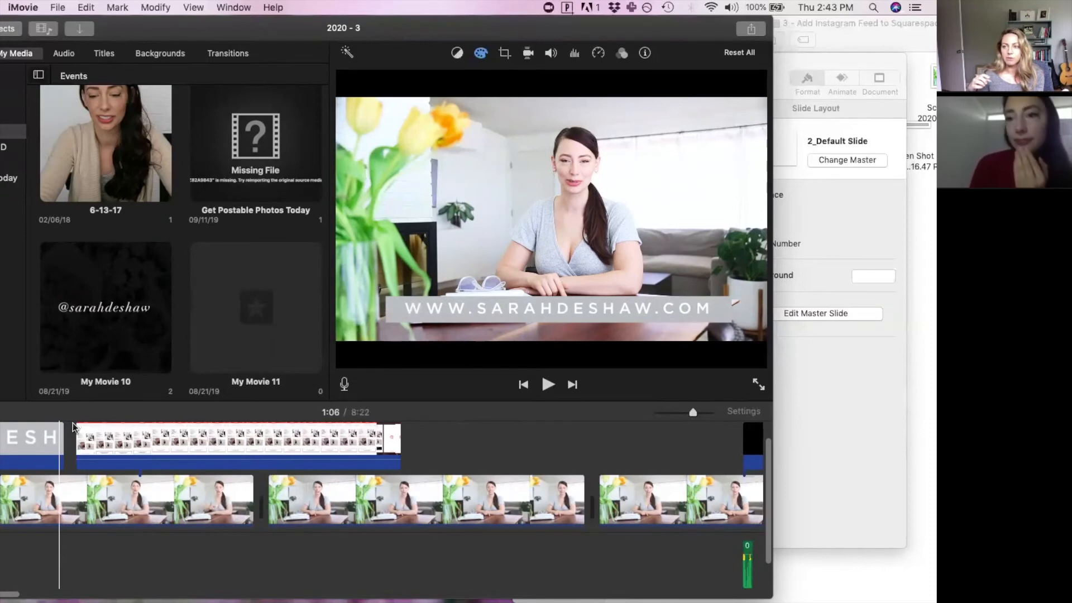
Look over the arrow and people icon overlays, and select the LEAVE A COMMENT overlay near the project's end
scroll(72, 423, right, 5)
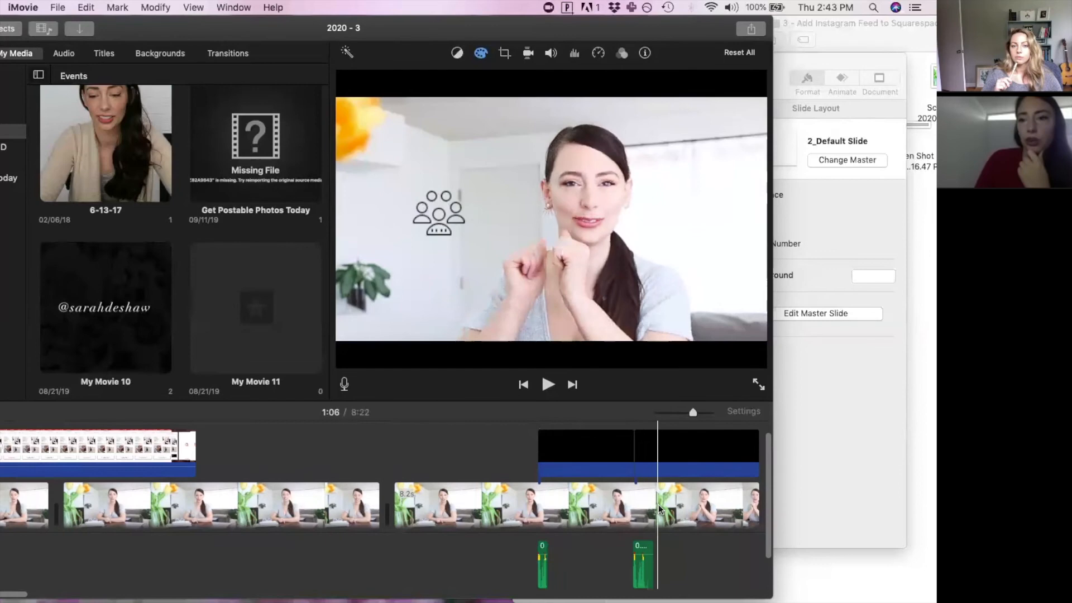
scroll(593, 519, right, 2)
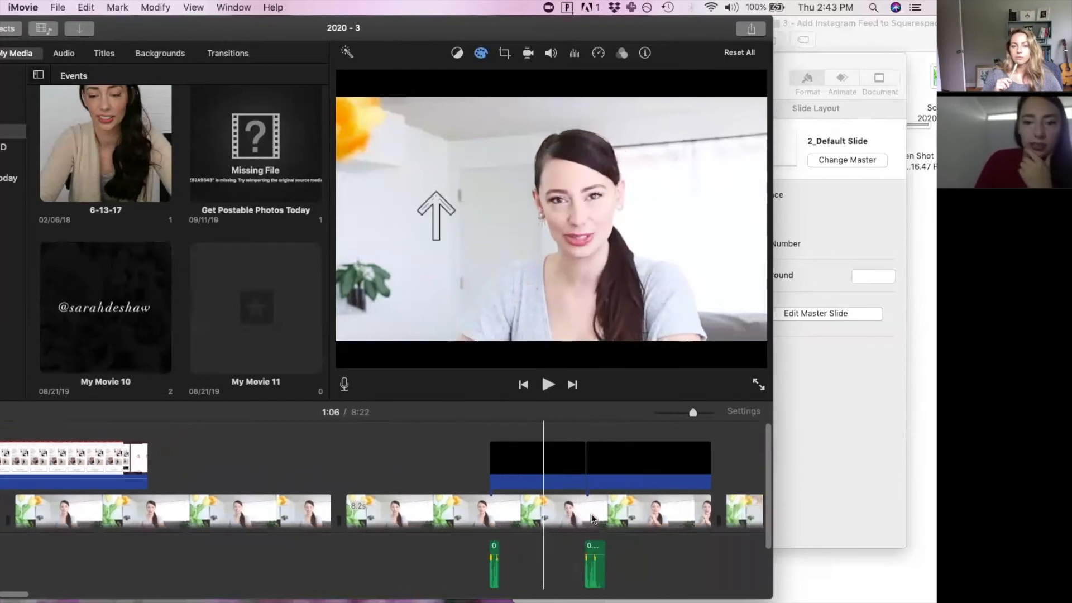
scroll(593, 519, right, 3)
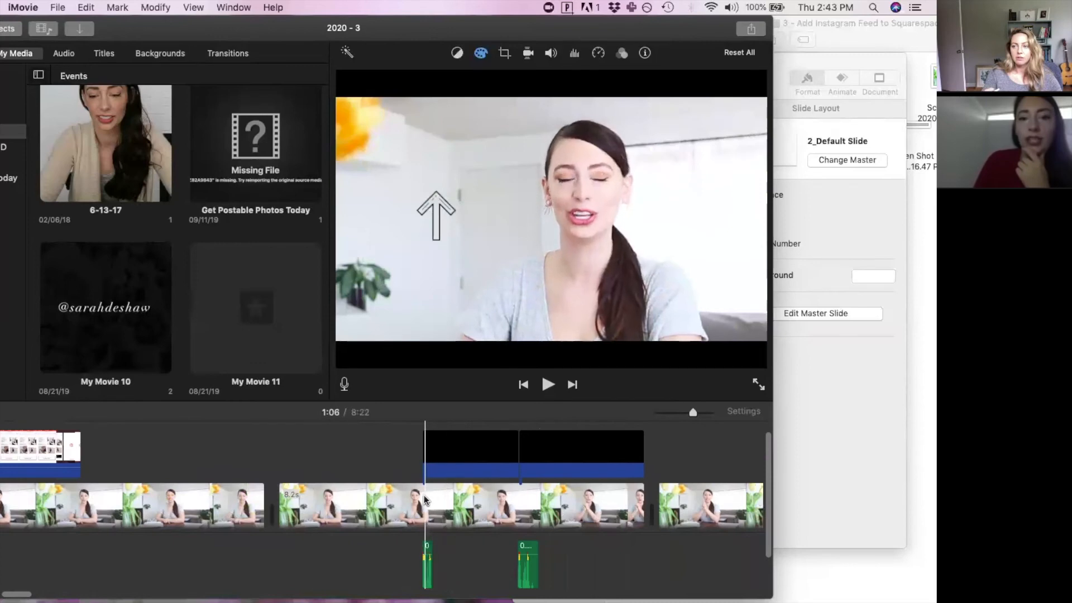
key(super+minus)
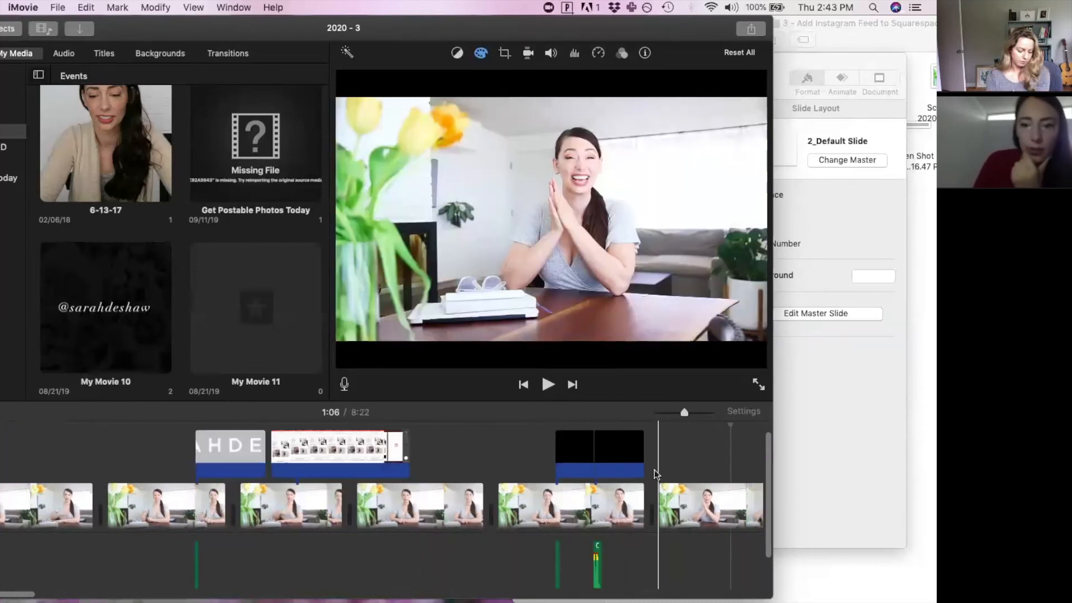
scroll(655, 470, right, 10)
scroll(657, 474, right, 8)
scroll(657, 475, right, 5)
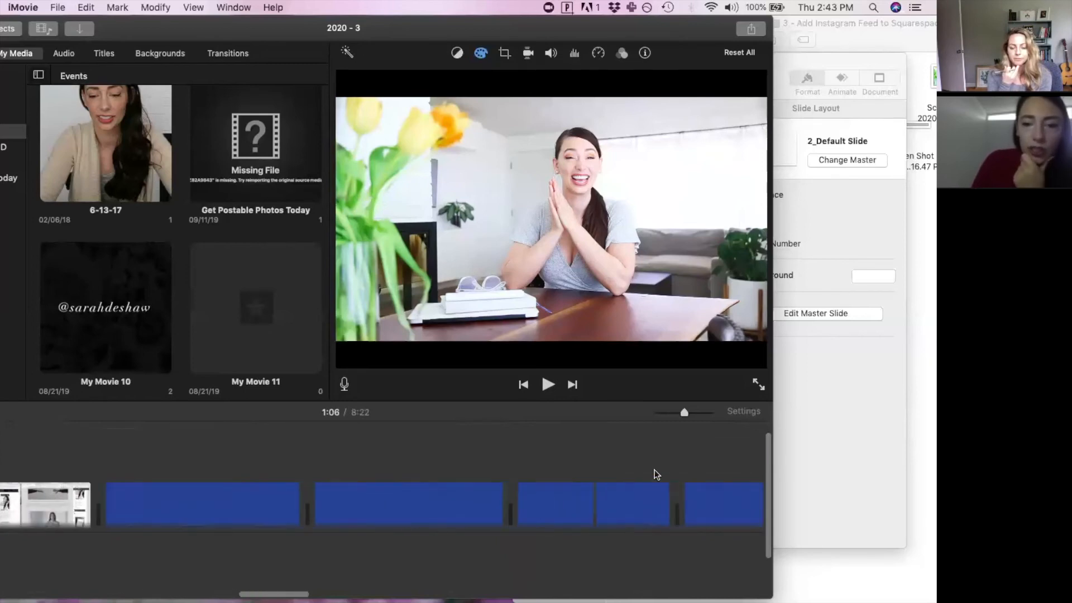
scroll(657, 475, right, 3)
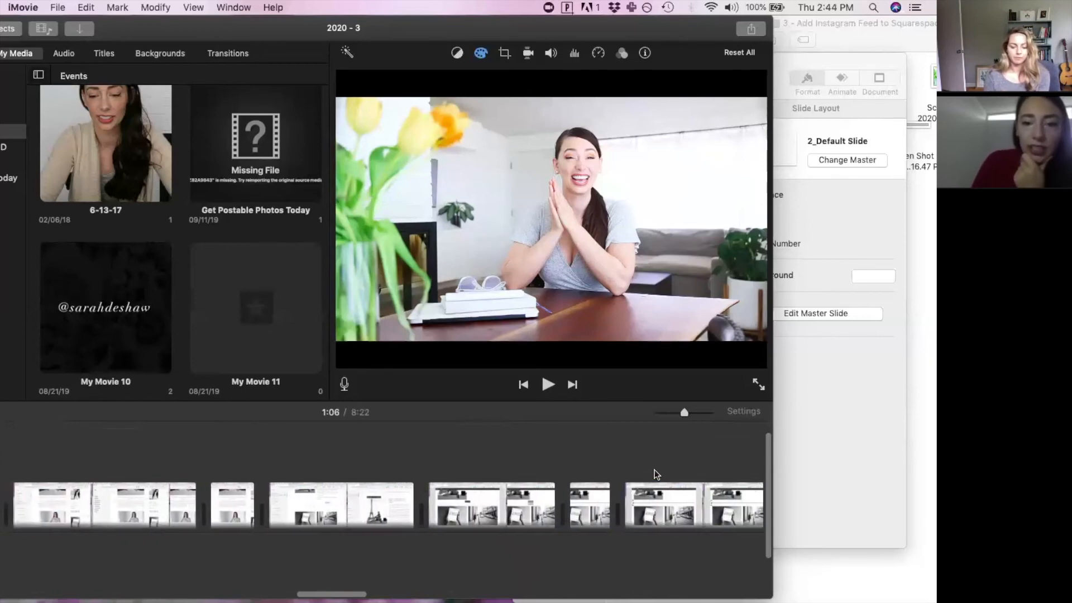
scroll(654, 474, right, 5)
click(350, 466)
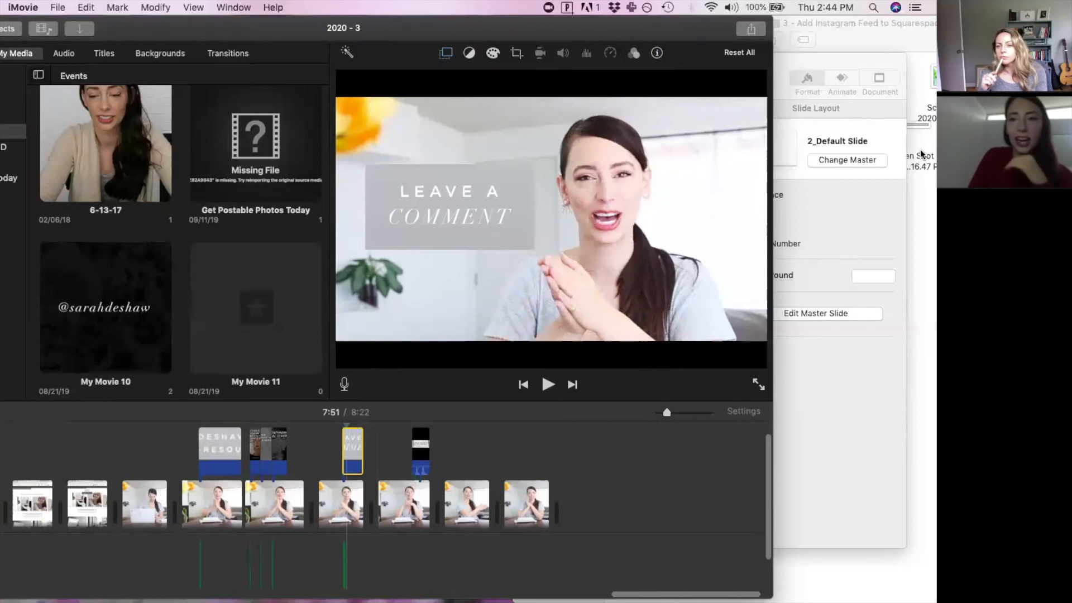
Switch to Keynote and show the LEAVE A COMMENT design on slide 17 of Youtube Slides
click(893, 62)
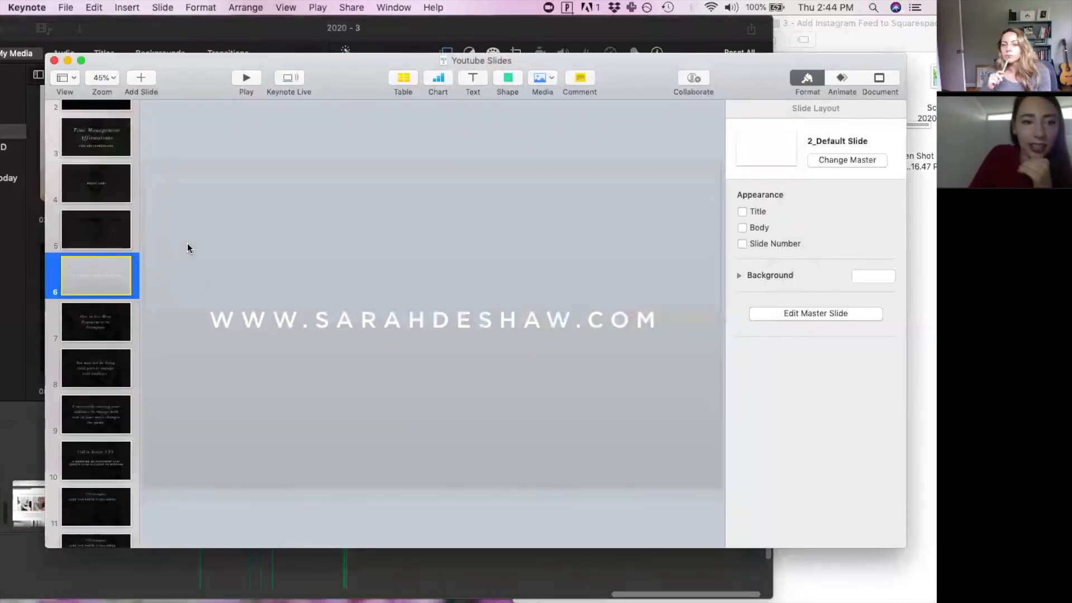
scroll(107, 375, up, 3)
scroll(110, 379, down, 15)
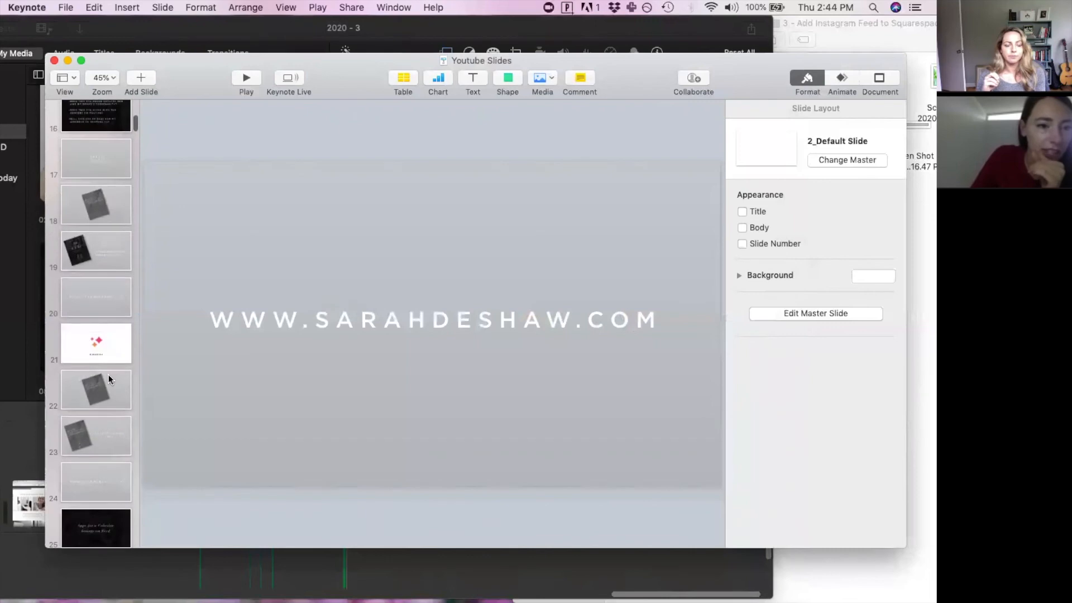
click(93, 151)
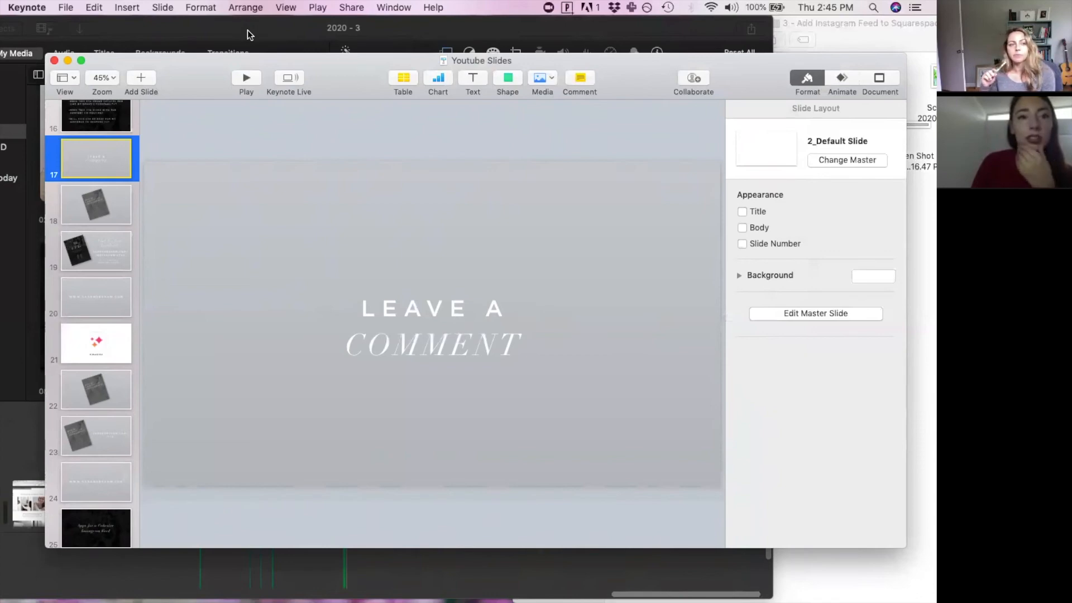
Return to iMovie and review the closing overlays, sound effects and screen-recording clips back to the start of the timeline
click(247, 29)
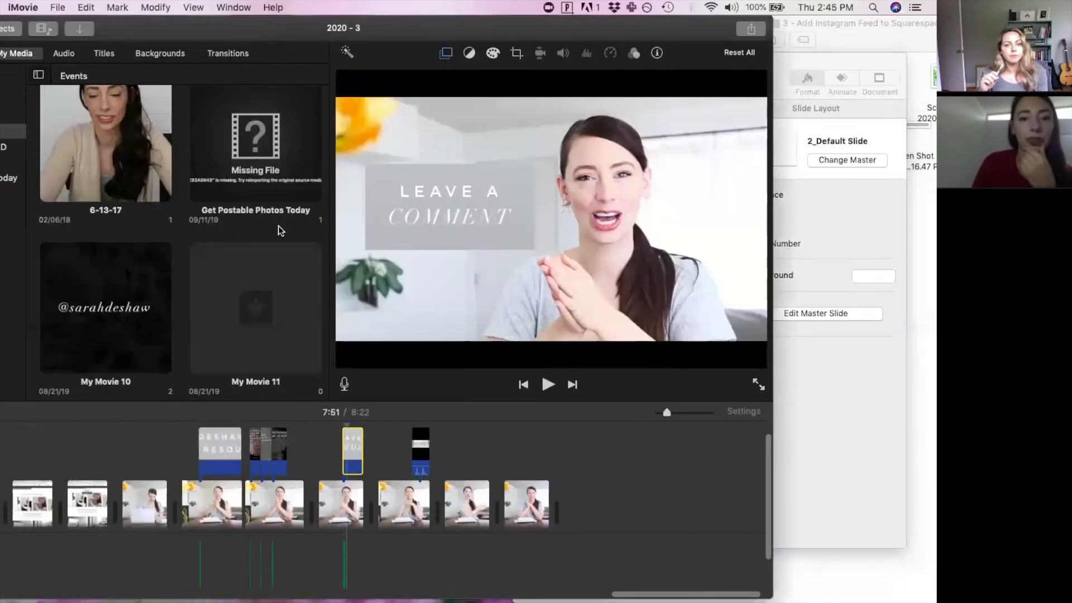
click(260, 450)
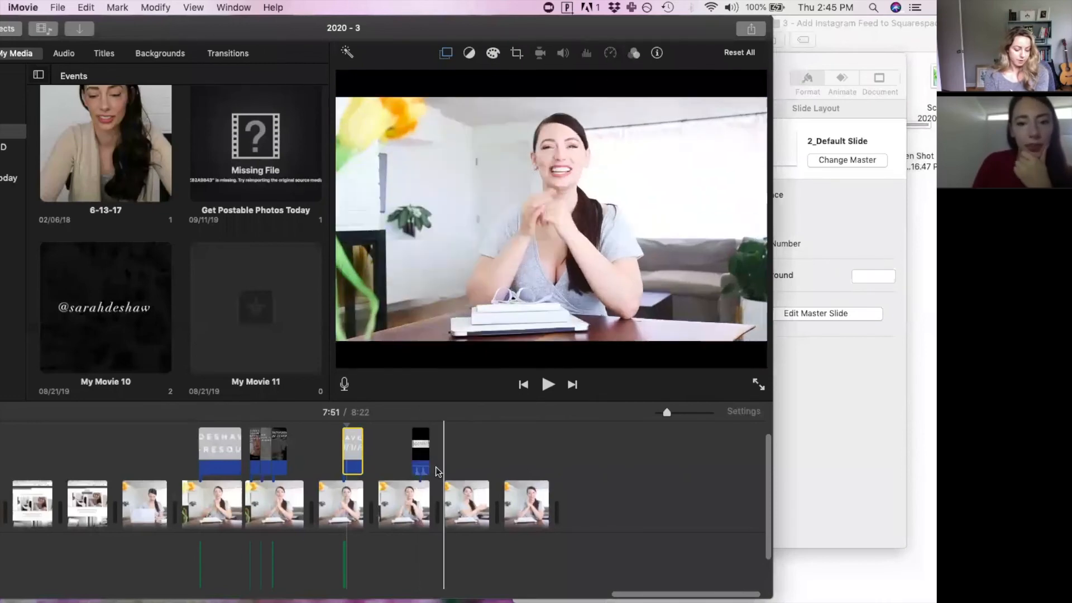
click(398, 500)
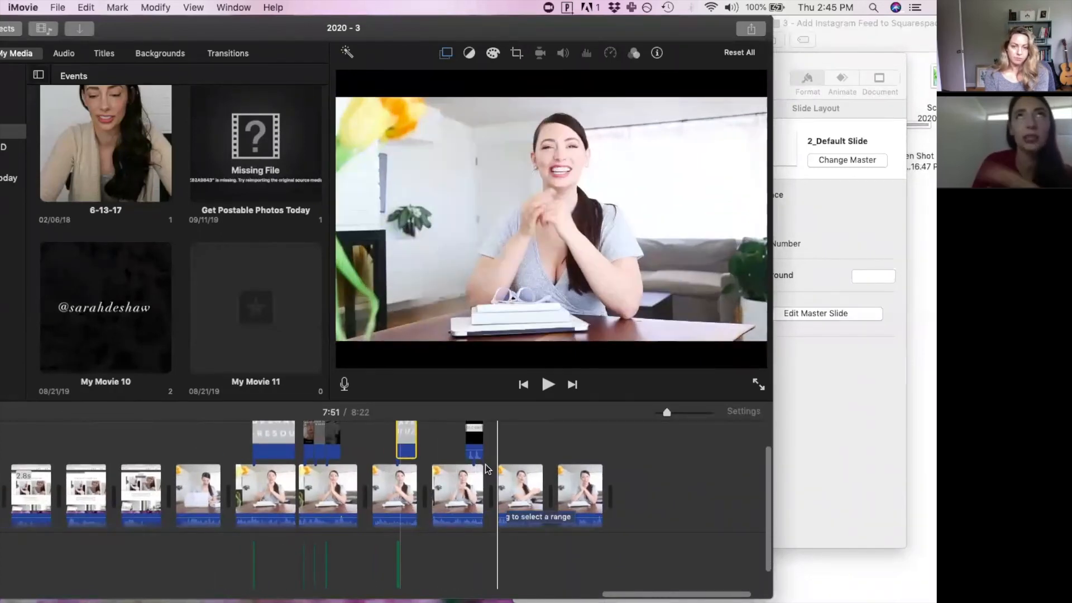
key(super+minus)
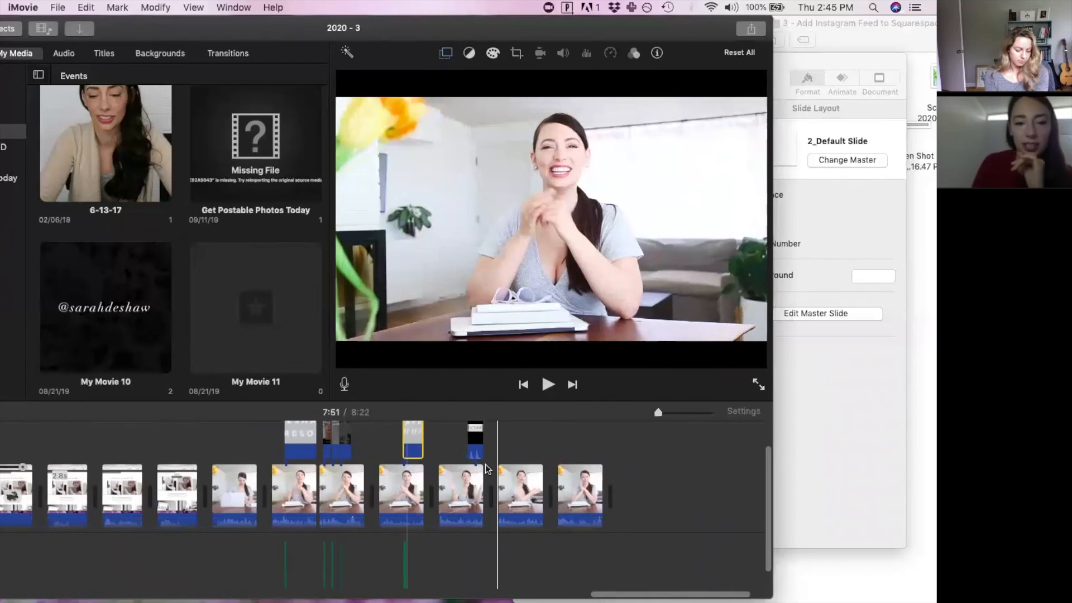
click(373, 481)
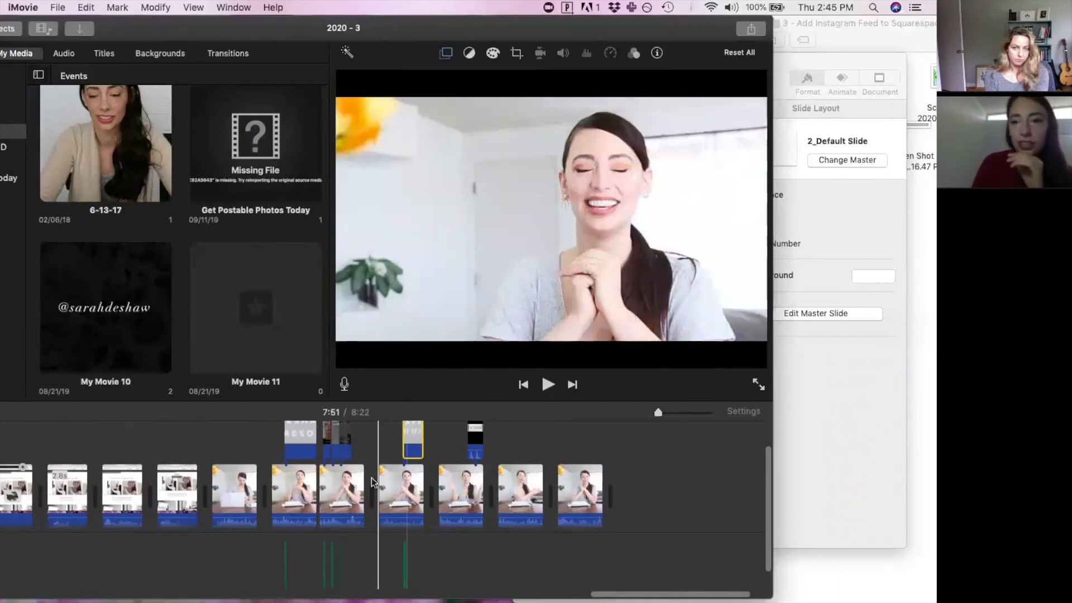
scroll(372, 480, left, 3)
scroll(371, 479, left, 6)
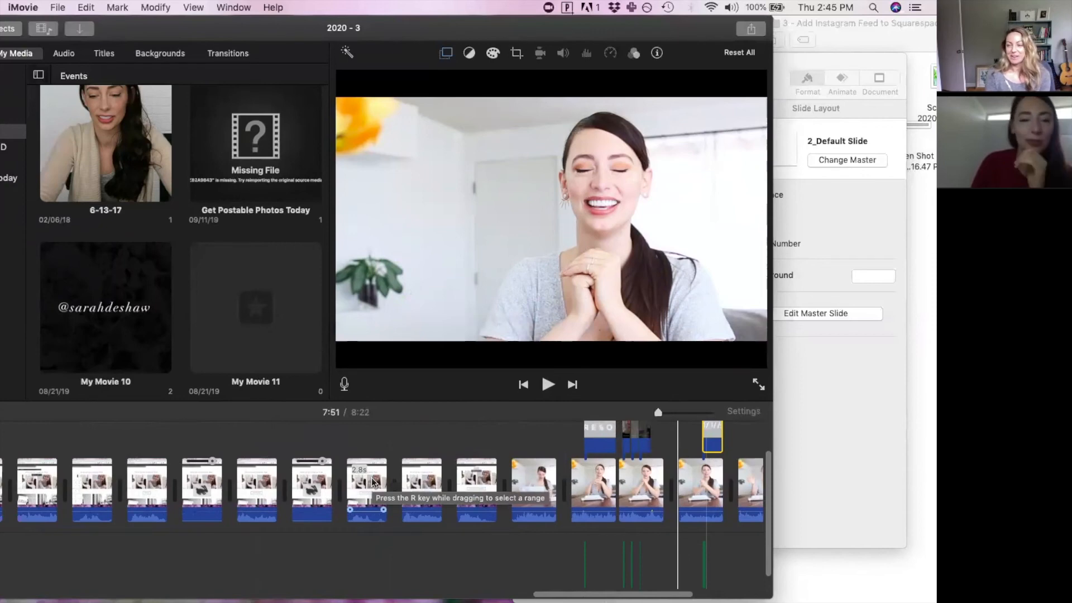
scroll(373, 481, left, 10)
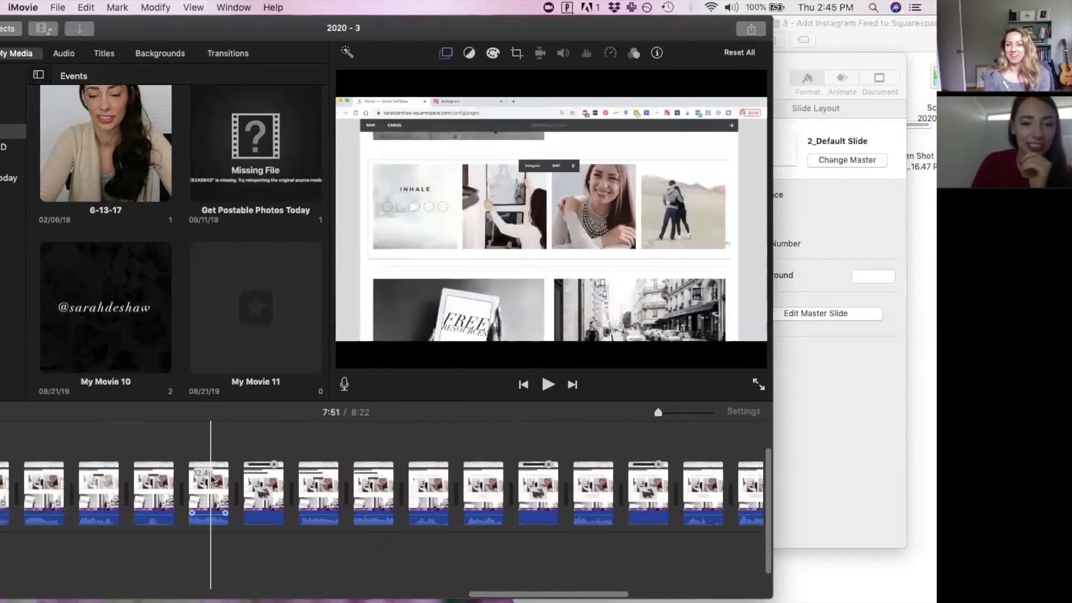
scroll(213, 478, left, 15)
scroll(209, 476, left, 5)
scroll(209, 476, left, 1)
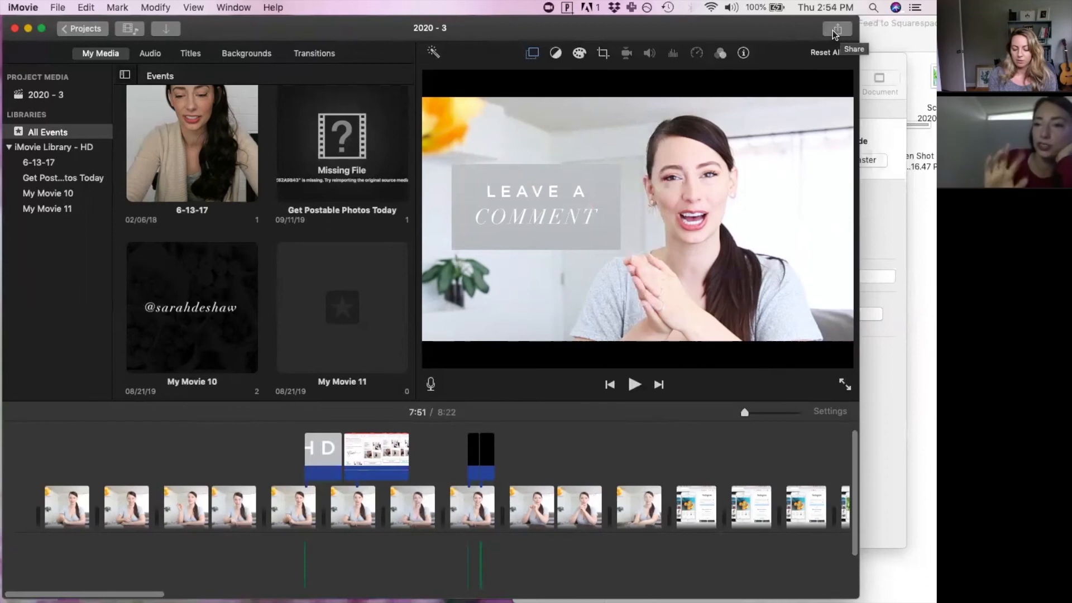
Open the file export settings for 2020 - 3, inspect the resolution and quality choices, and close them without exporting
click(834, 34)
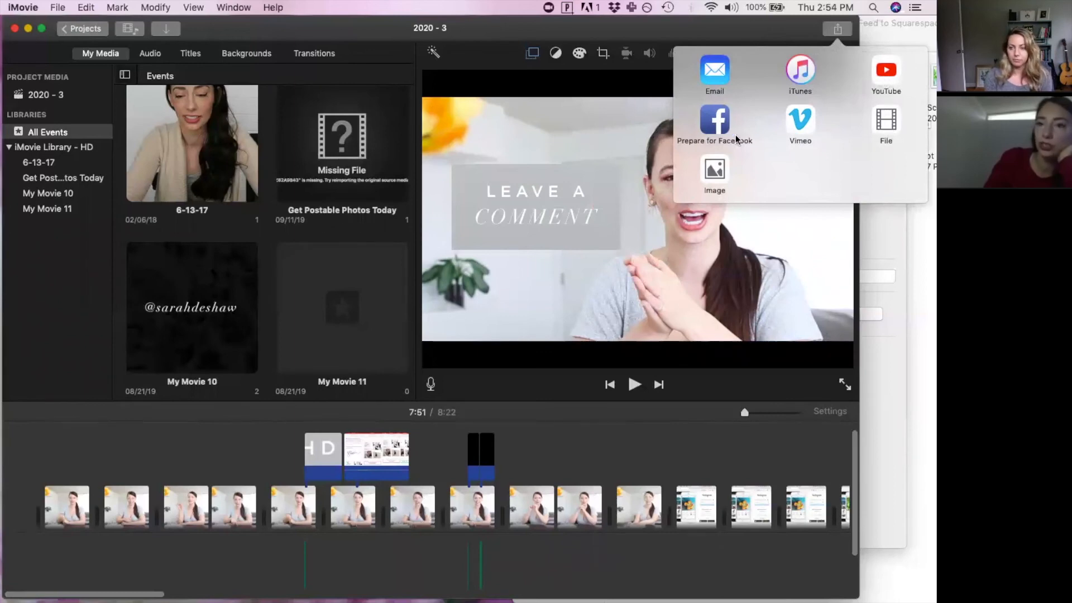
click(892, 127)
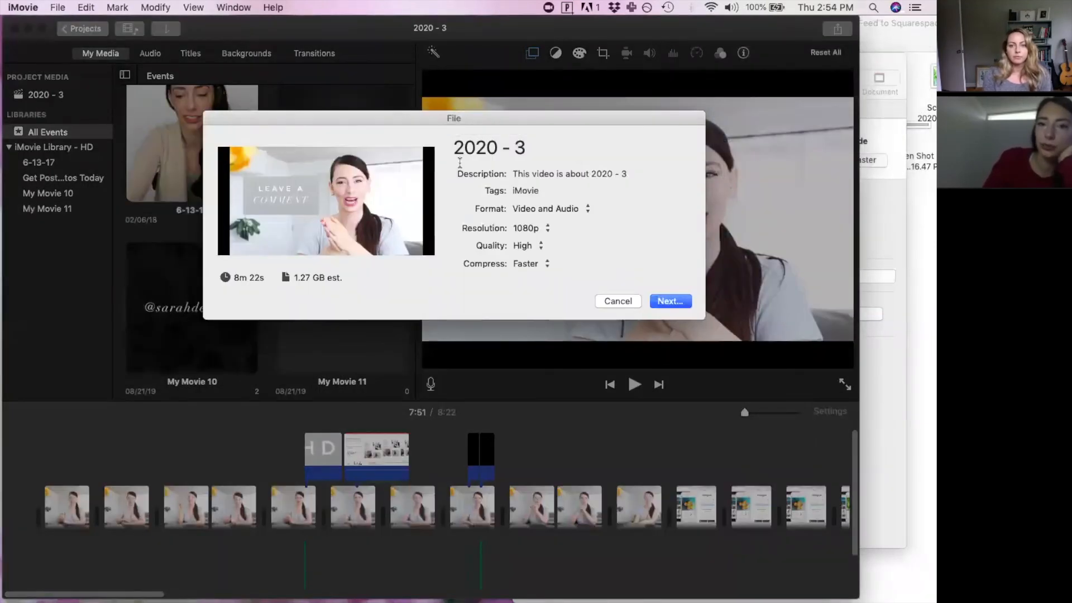
click(547, 230)
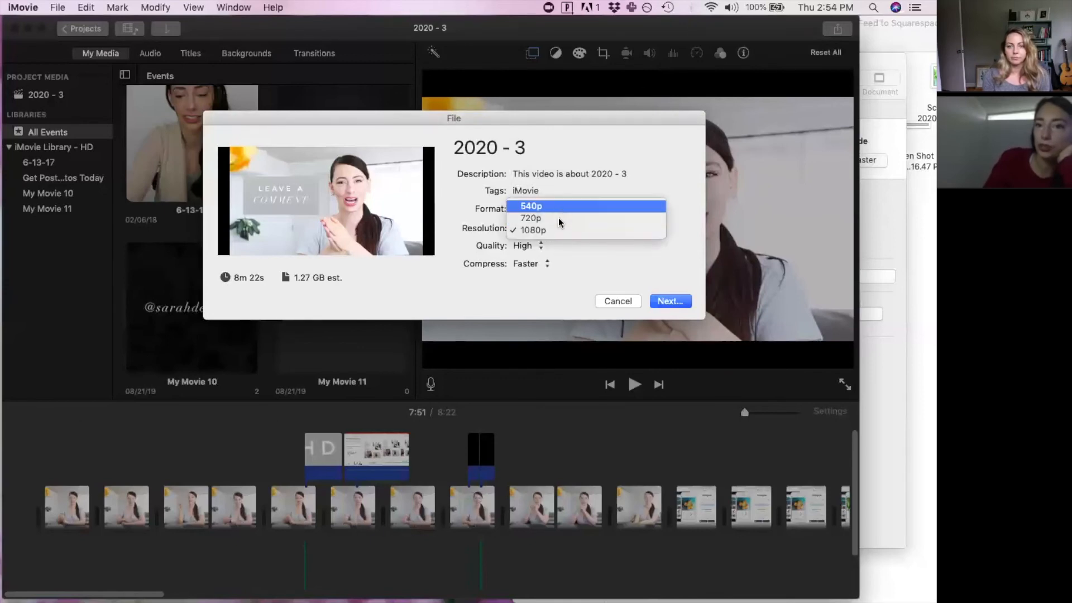
click(585, 252)
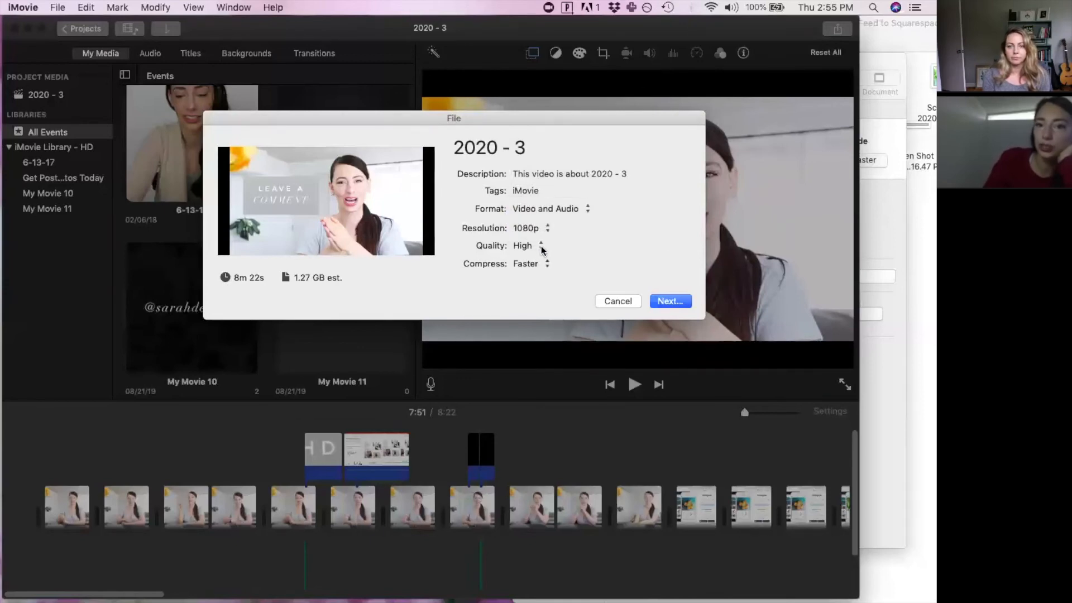
click(541, 249)
click(688, 244)
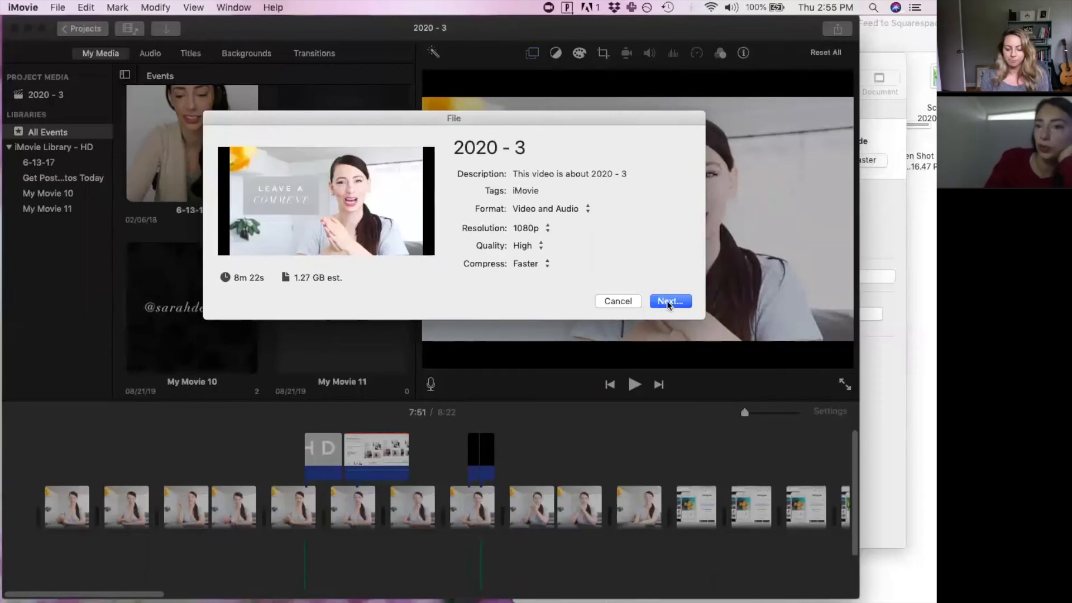
click(618, 302)
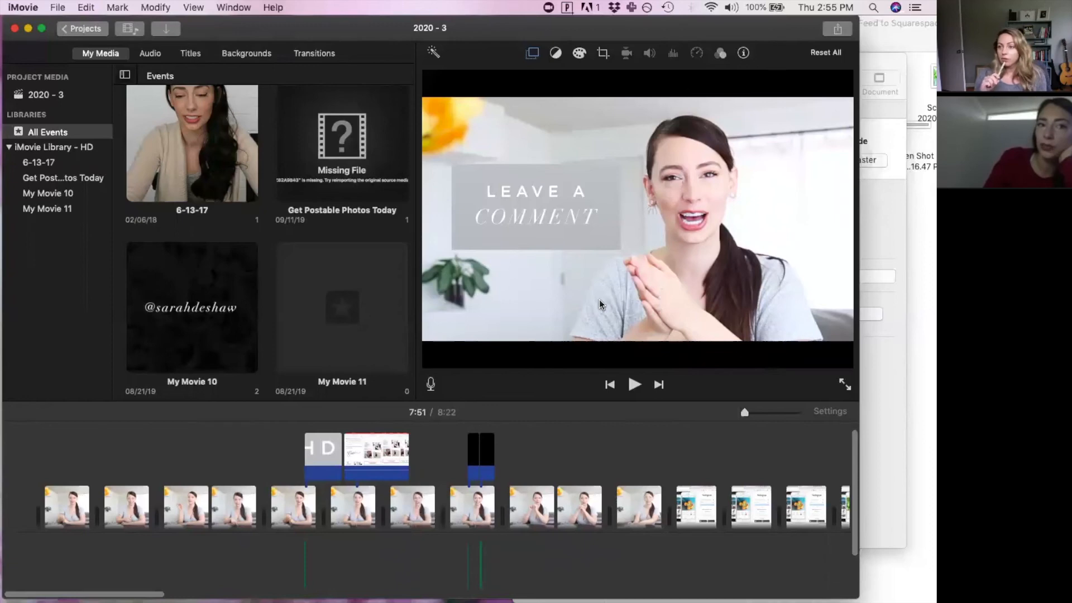
Browse the full collection of title styles, from Standard to Torn Edge - Tan, and return to the project media
click(189, 58)
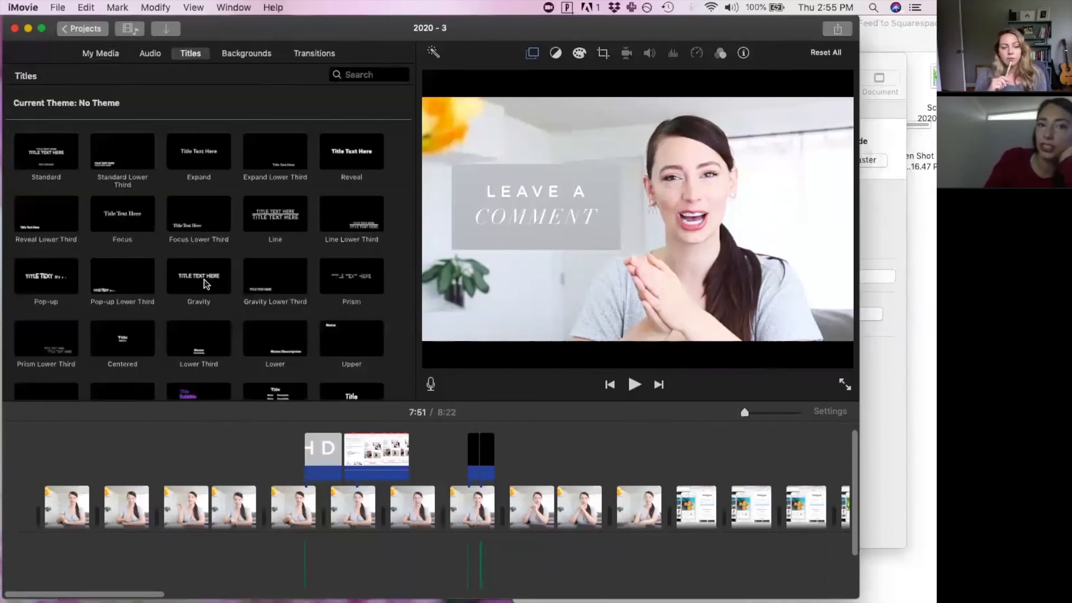
scroll(267, 280, down, 3)
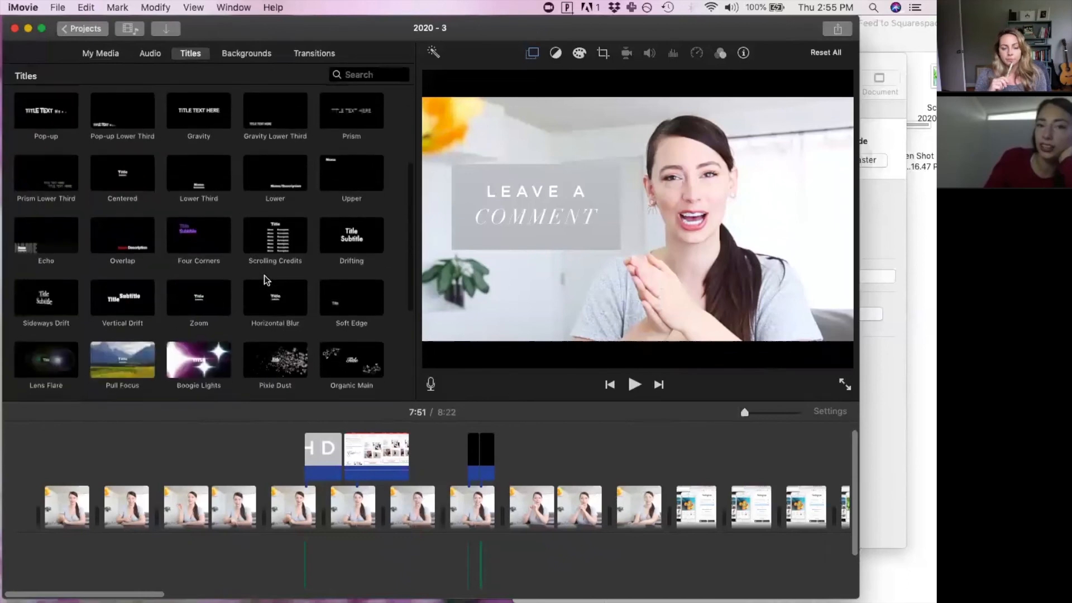
scroll(267, 279, down, 3)
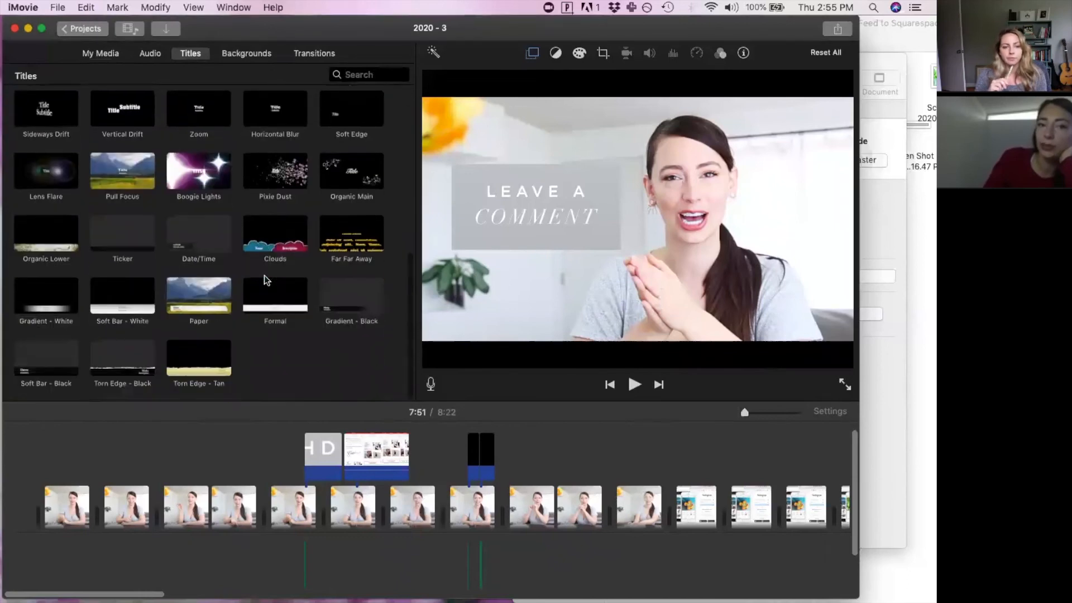
scroll(265, 278, up, 10)
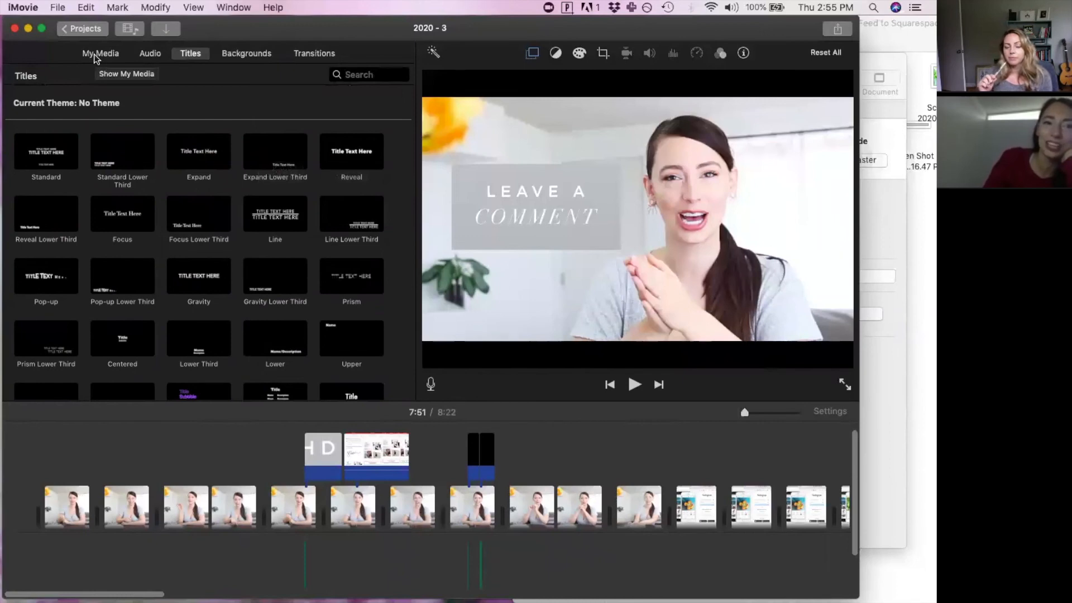
click(96, 56)
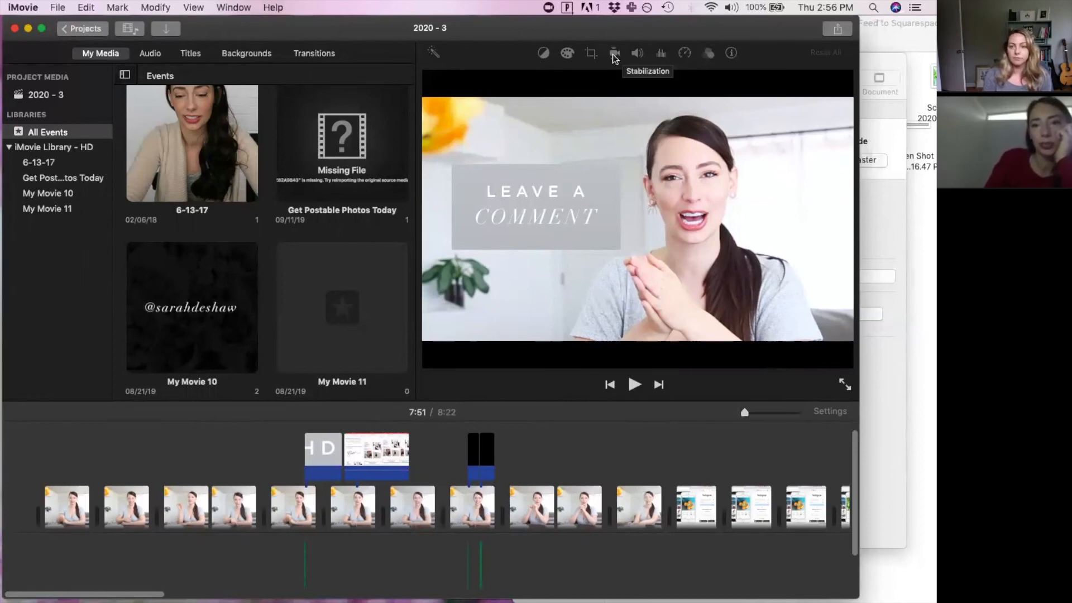
Turn on shaky-video stabilization at 33% for the 6.8-second talking-head clip just after the black overlays
click(557, 508)
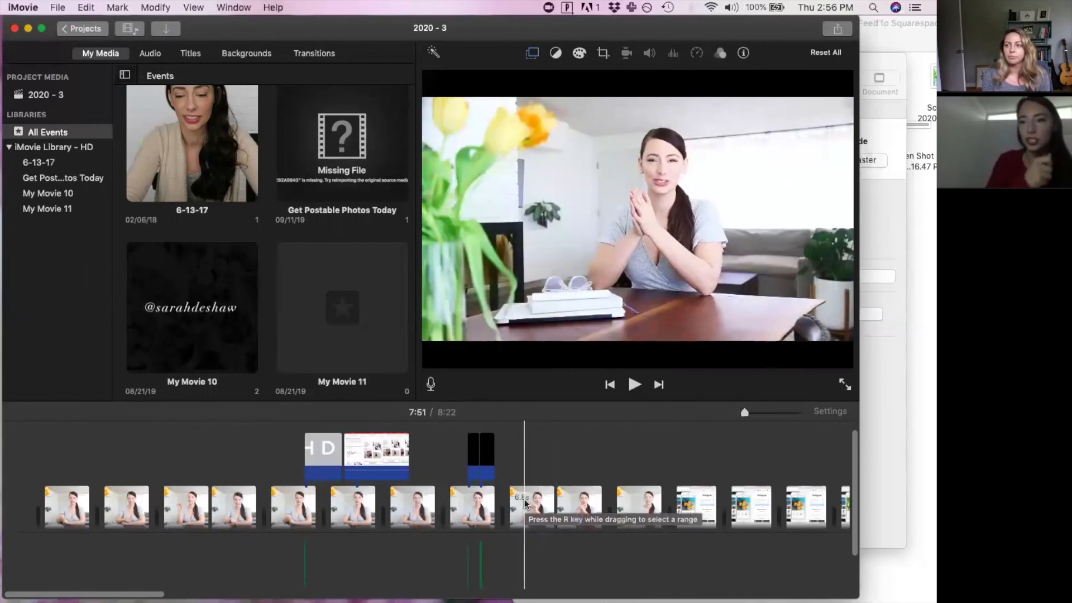
click(528, 504)
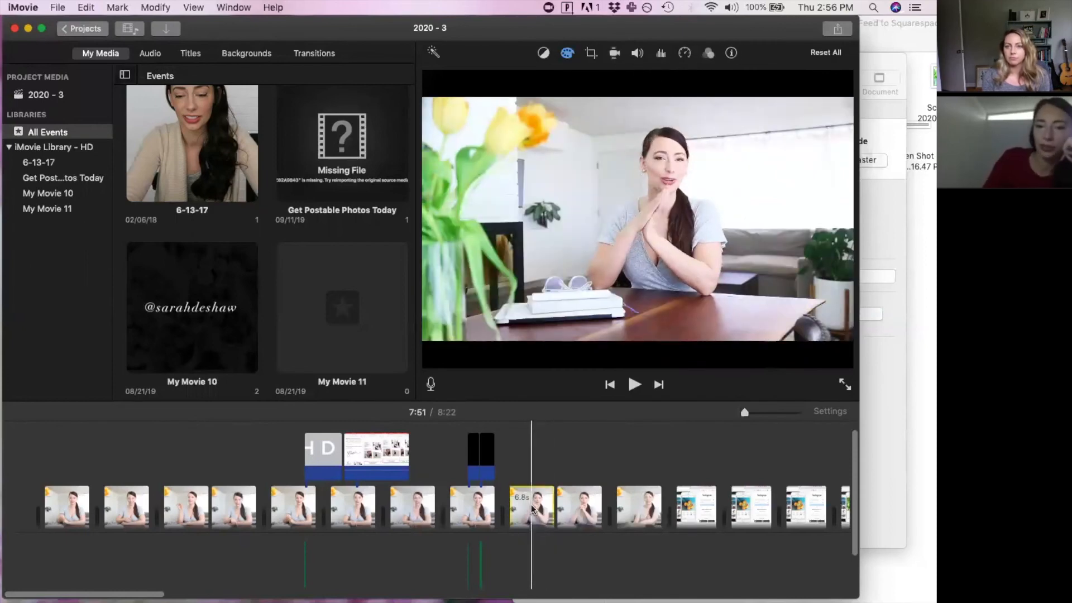
click(615, 56)
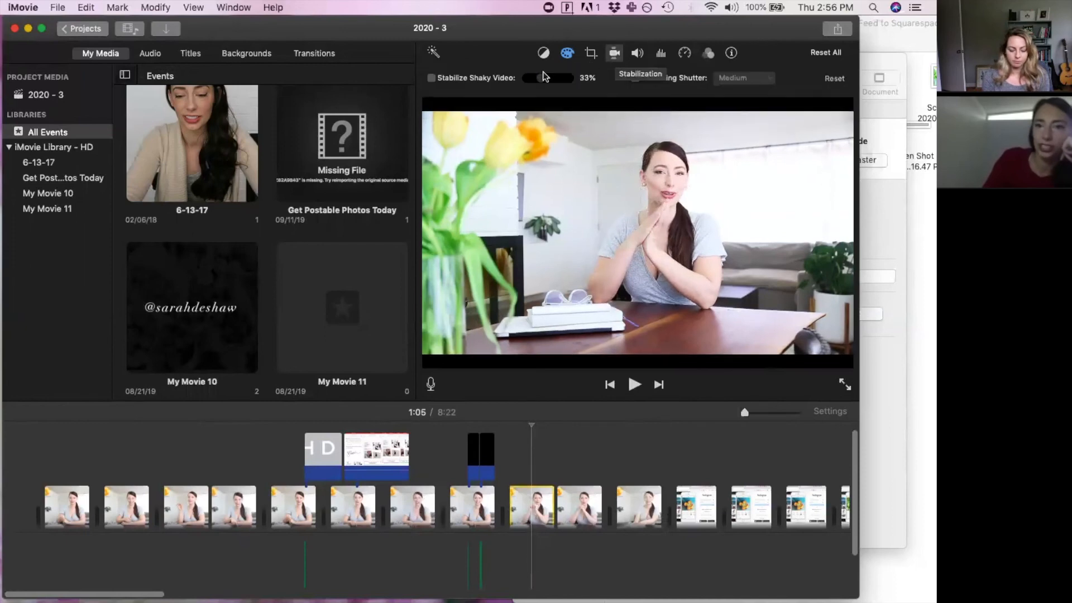
click(431, 79)
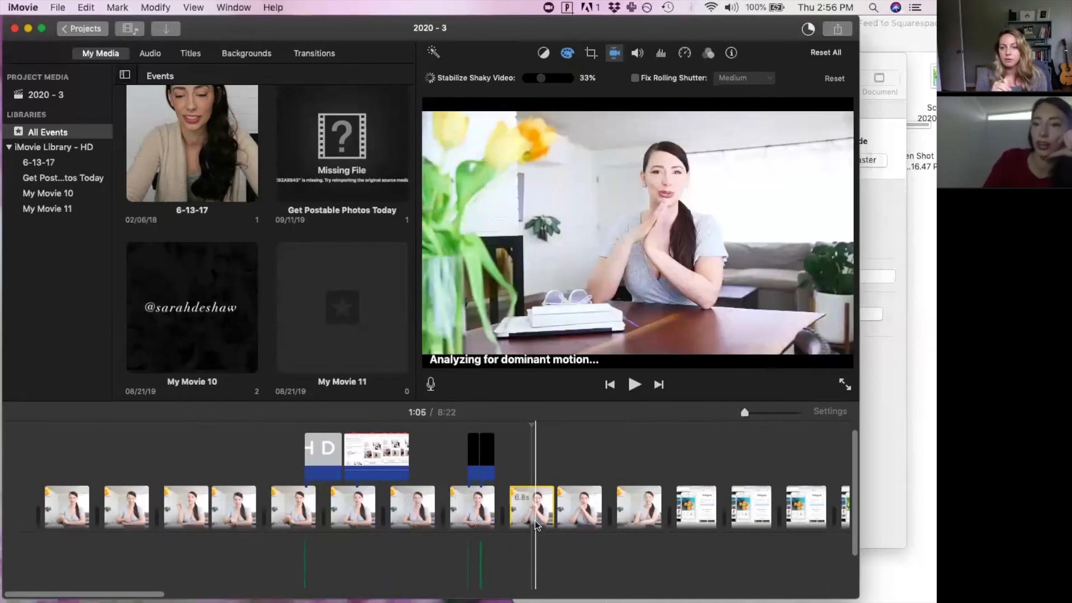
Select the second Instagram login screen-recording clip, try the Fast speed preset on it and switch to a custom speed
click(579, 509)
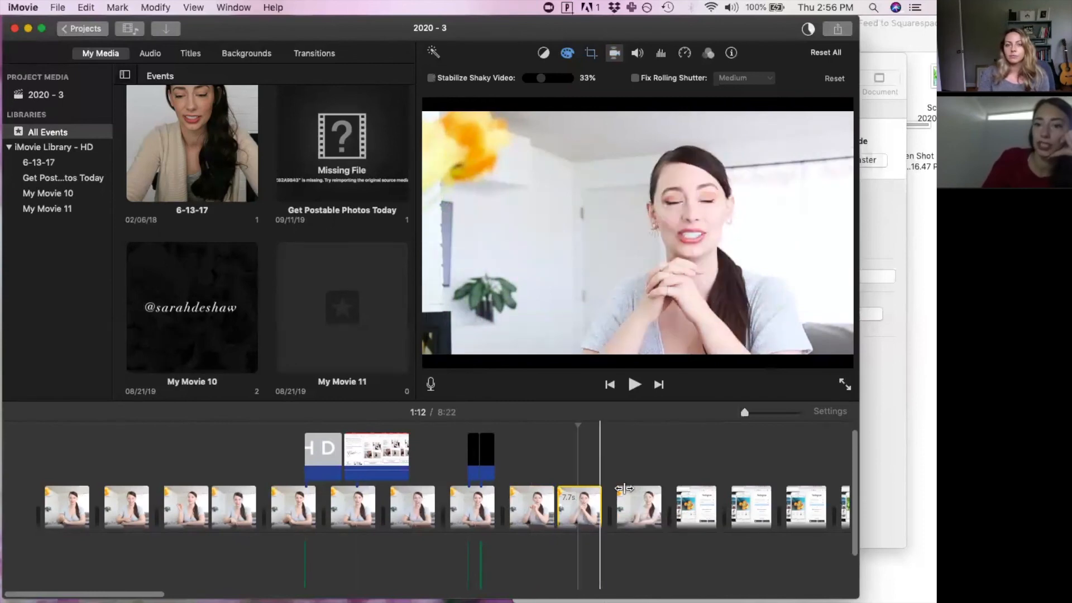
scroll(629, 492, right, 2)
scroll(629, 492, right, 5)
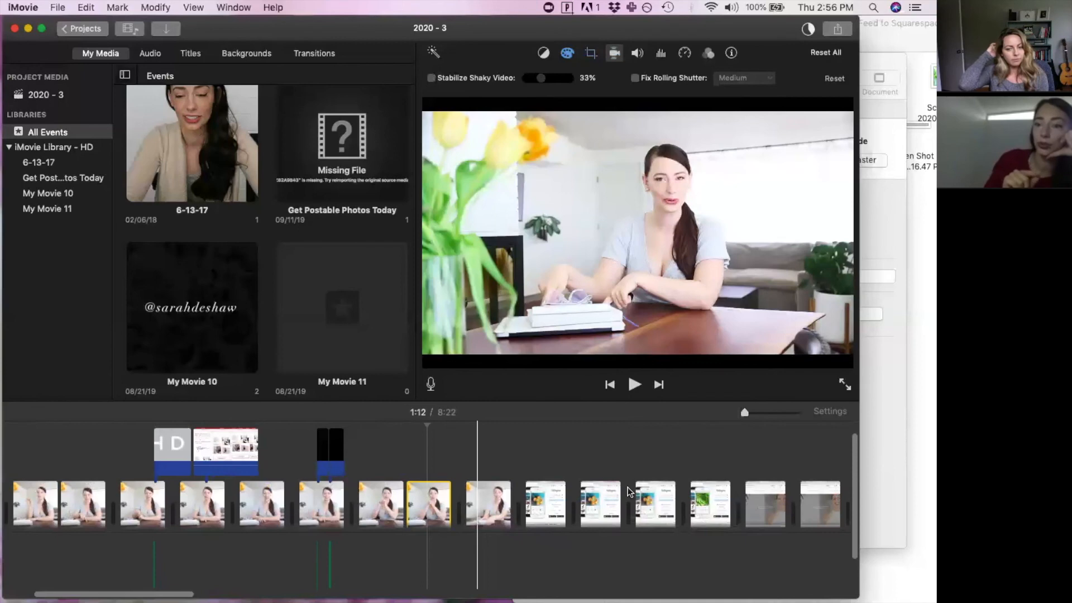
scroll(629, 491, right, 10)
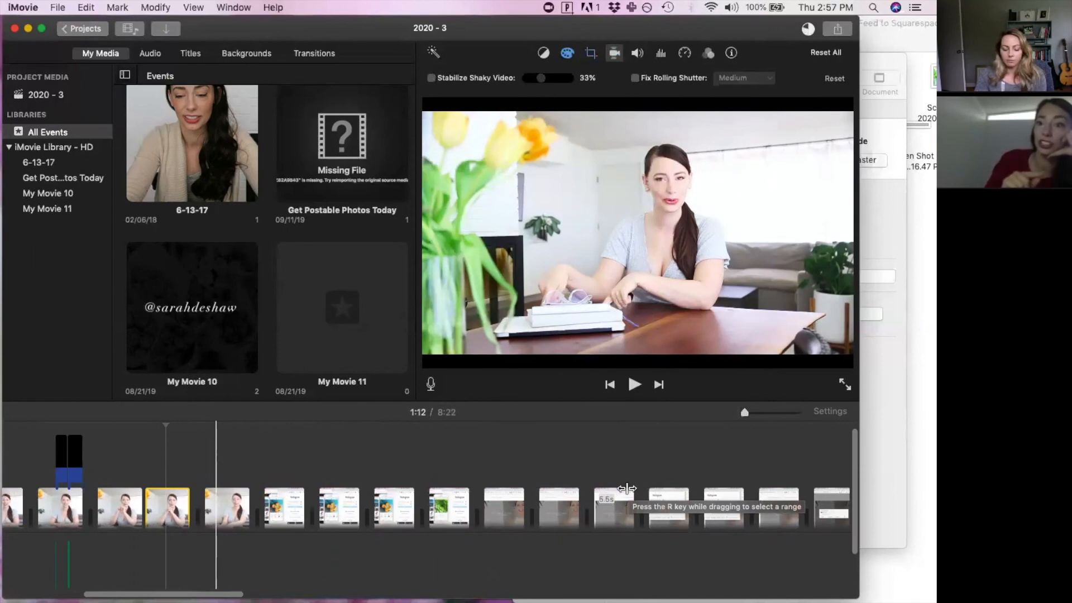
scroll(627, 489, left, 2)
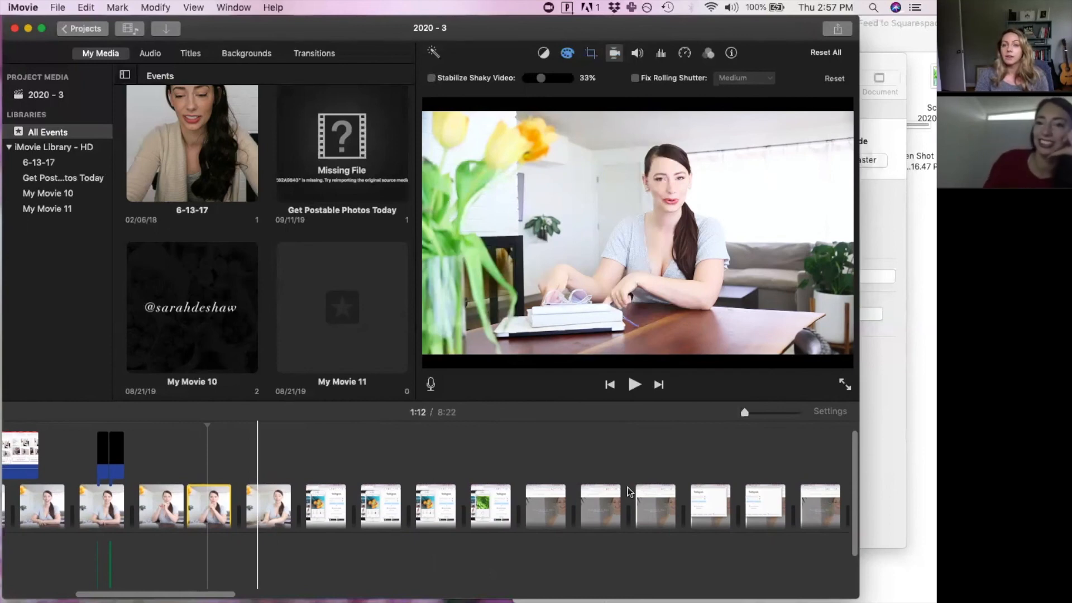
click(453, 453)
click(376, 506)
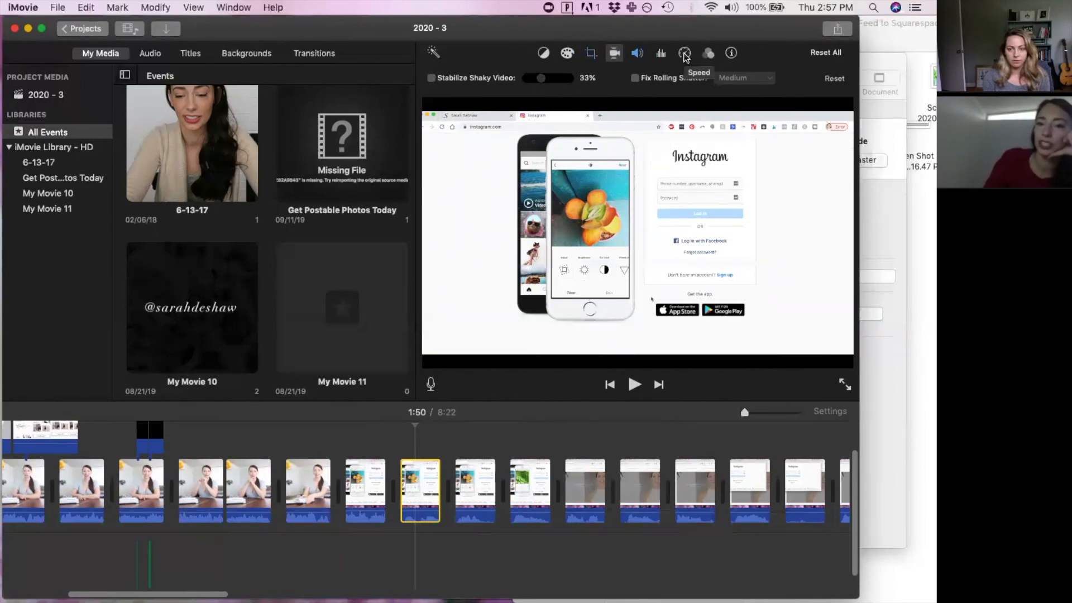
click(686, 53)
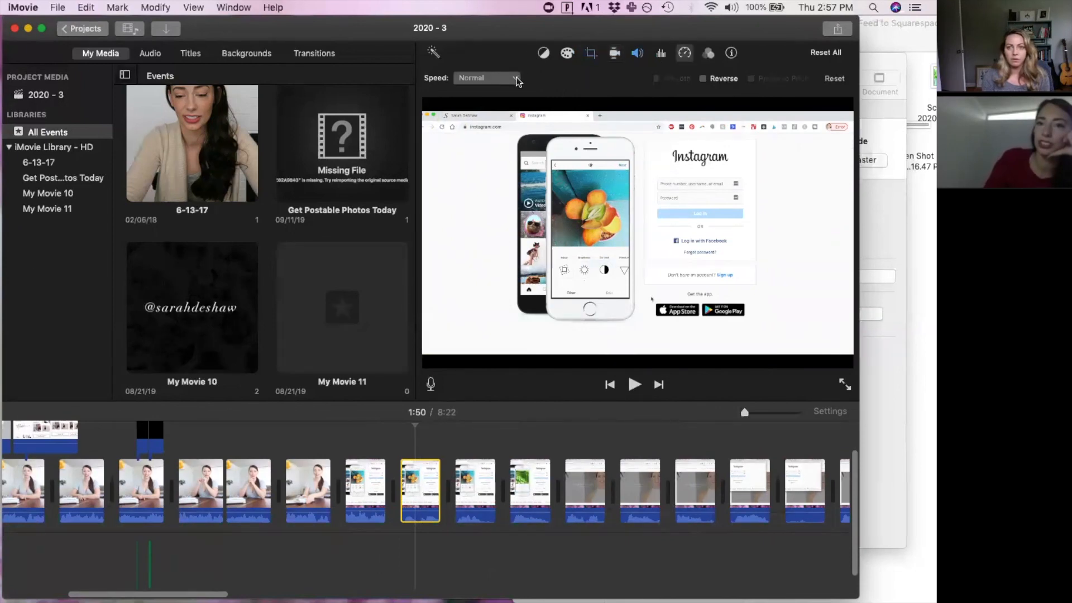
click(517, 81)
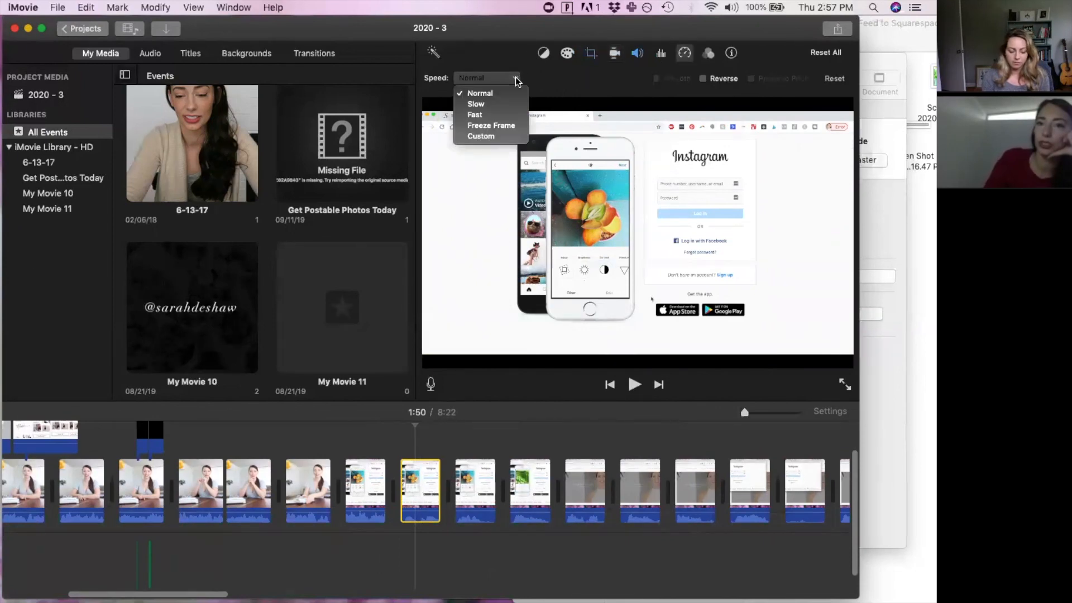
click(505, 111)
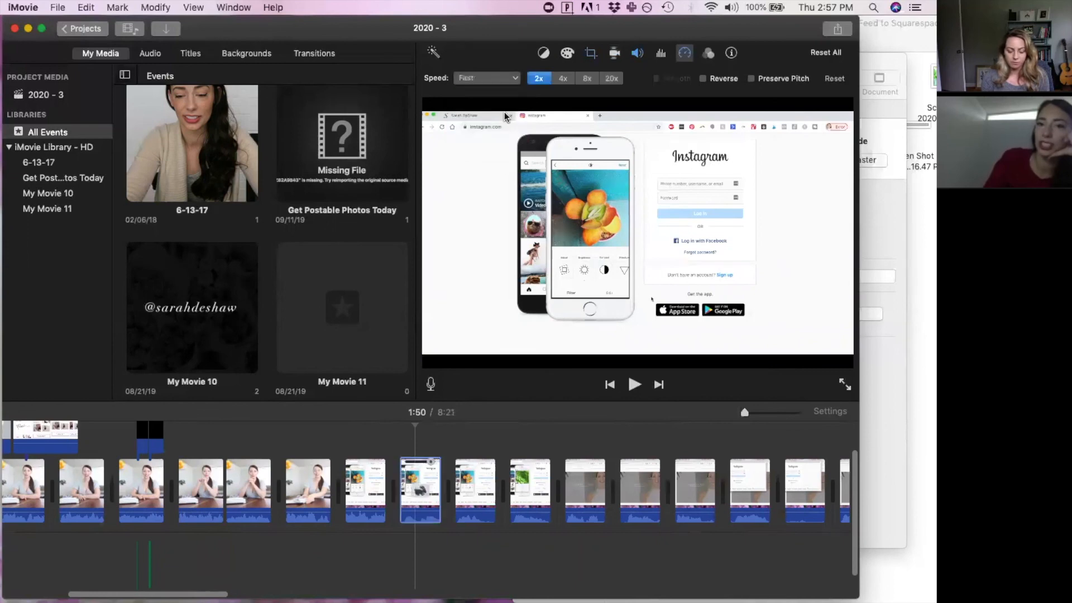
click(612, 79)
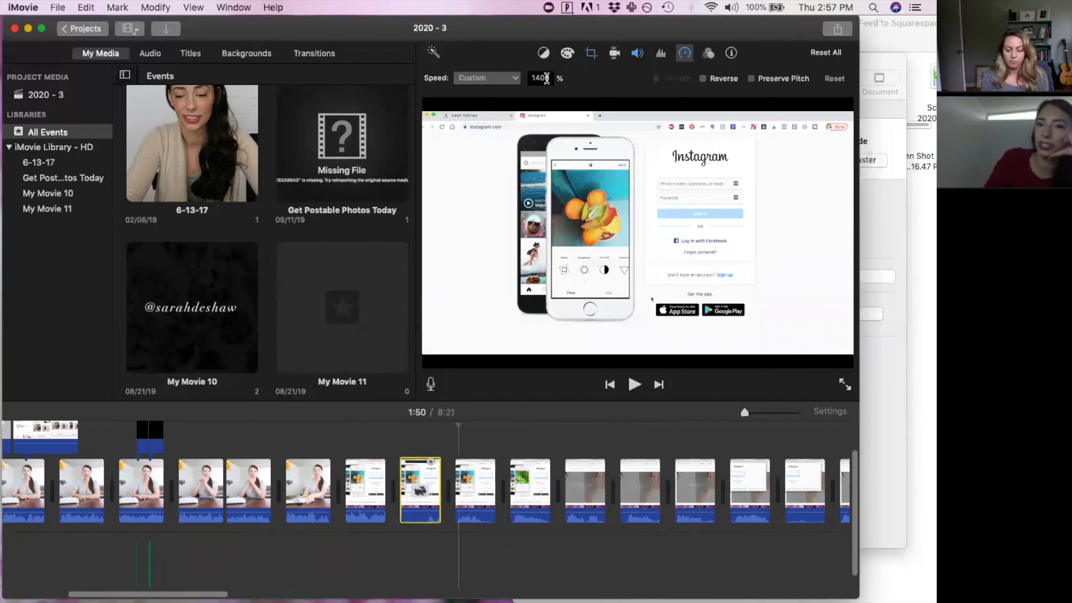
Set the Instagram clip's custom speed to 150%, change it to 600%, and check the clip in the timeline
double_click(545, 77)
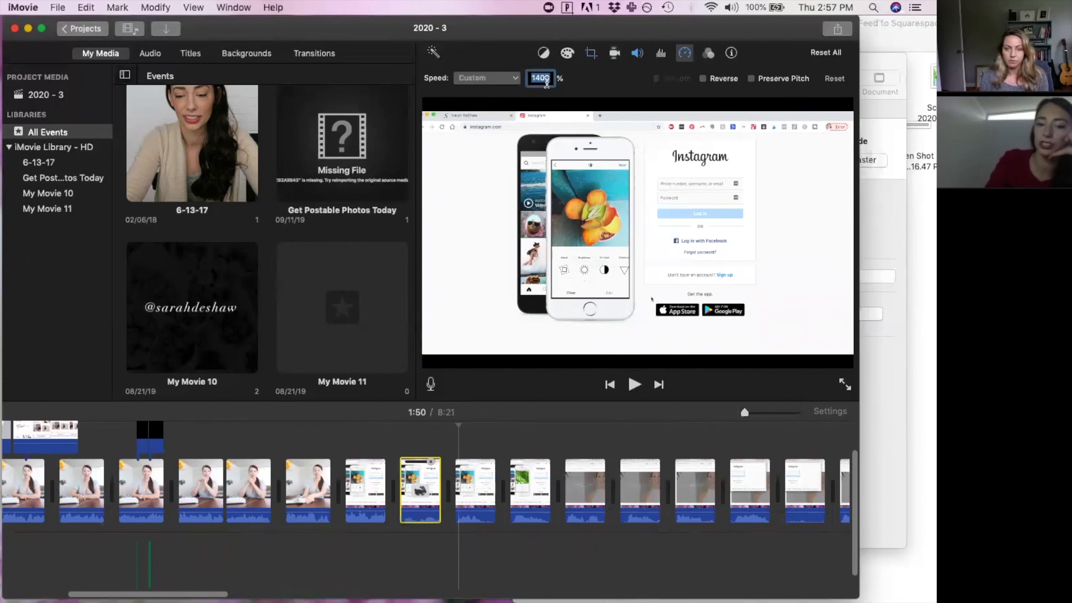
text(150)
key(Return)
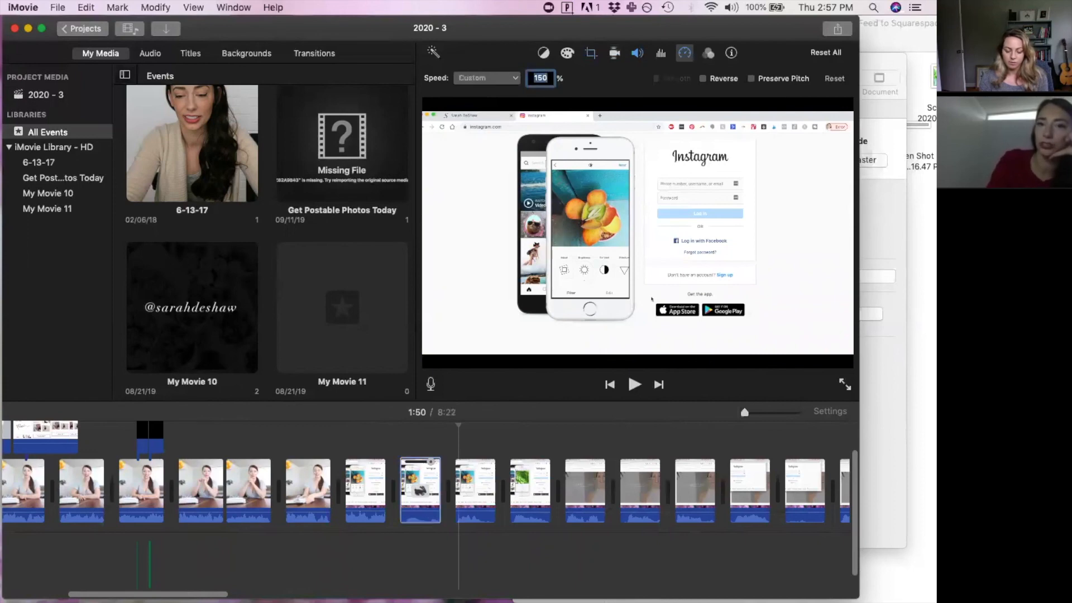
text(600)
key(Return)
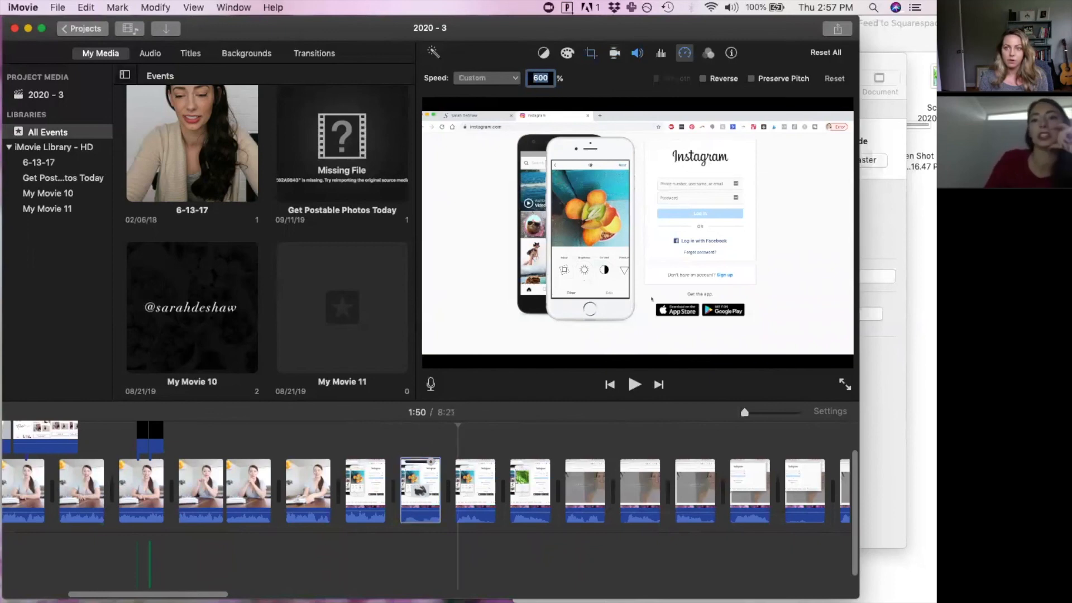
click(410, 495)
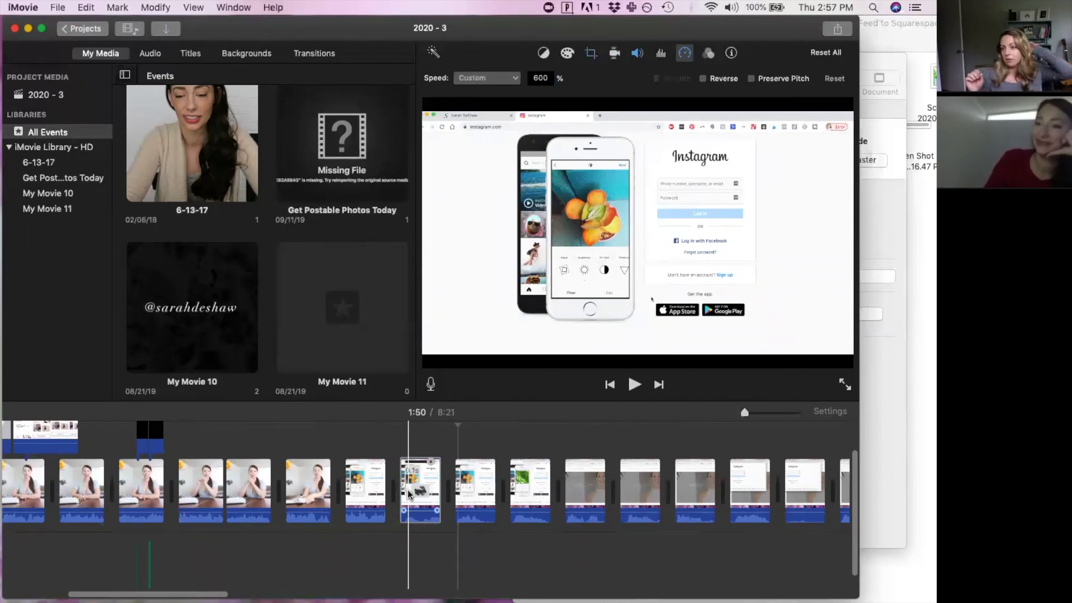
click(428, 438)
click(422, 493)
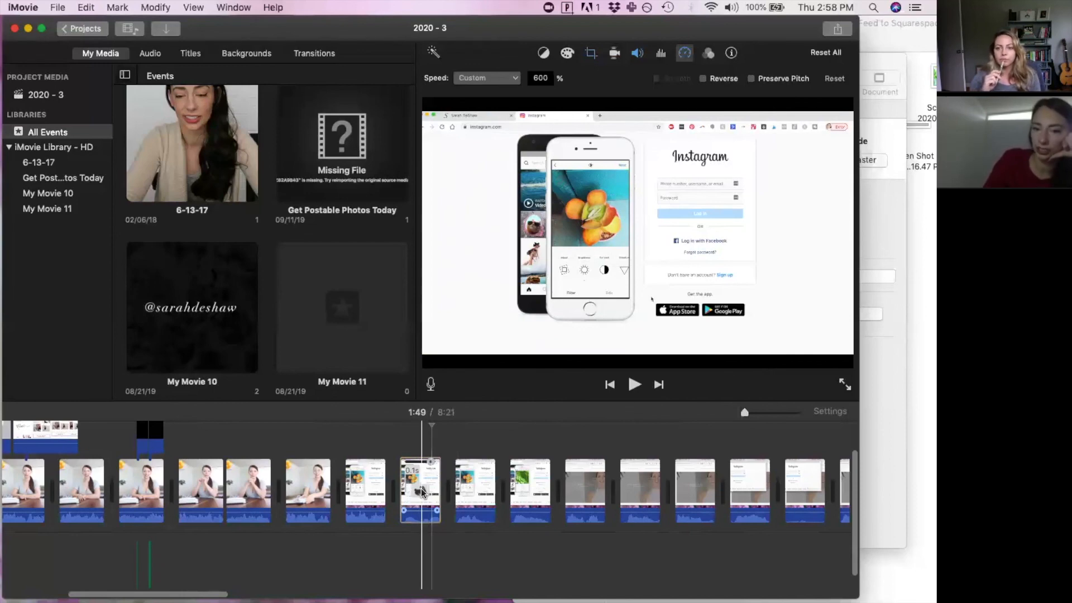
Detach the audio from the Instagram clip following the sped-up one, and select the separated audio beneath it
click(472, 491)
right_click(487, 496)
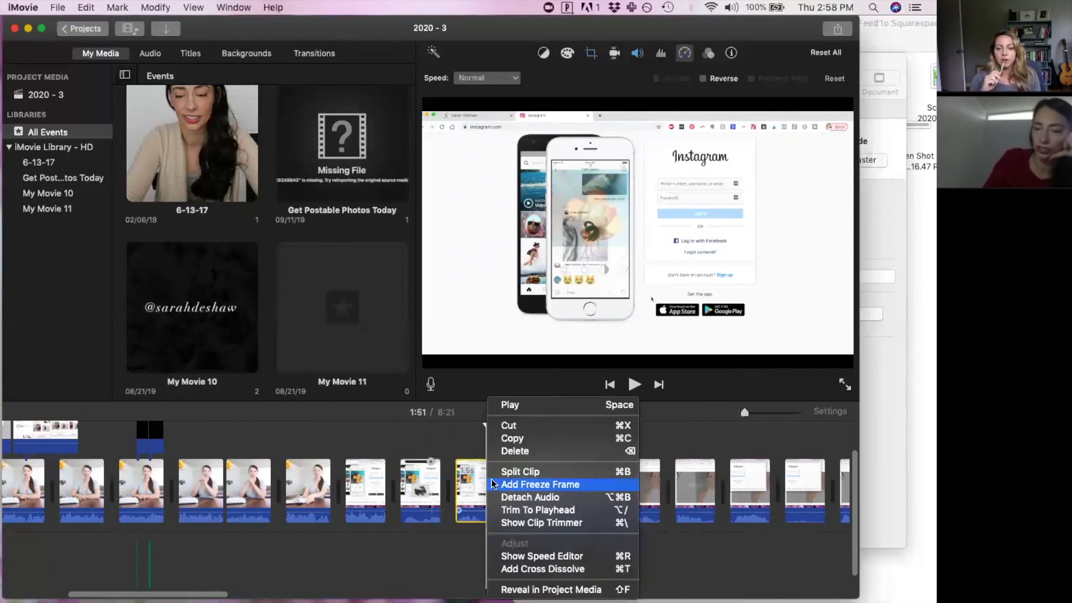
click(527, 500)
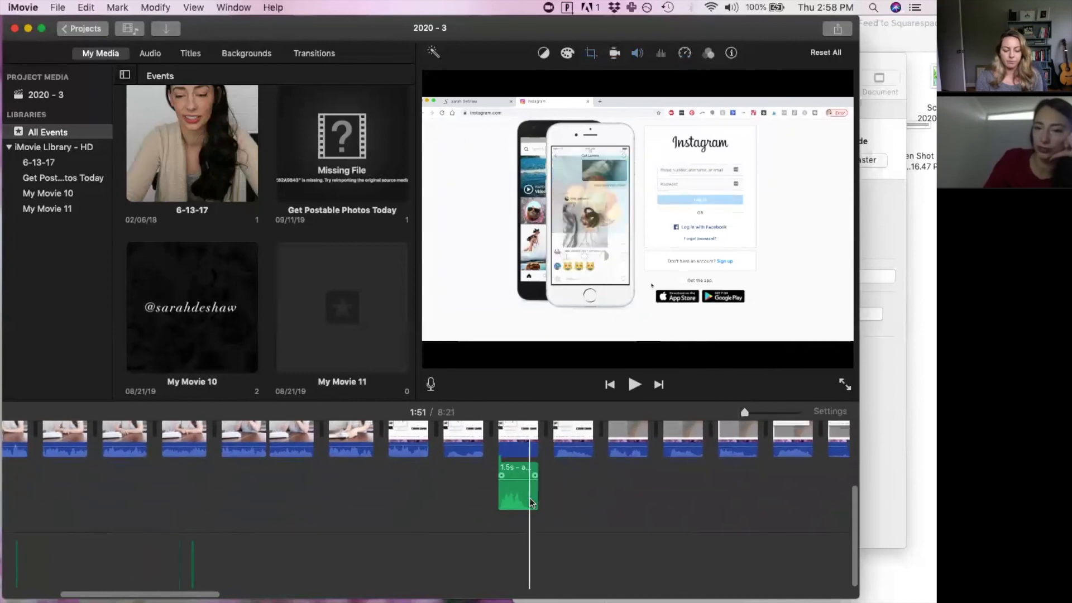
mouse_move(521, 504)
mouse_down()
mouse_move(579, 510)
mouse_move(518, 506)
mouse_up()
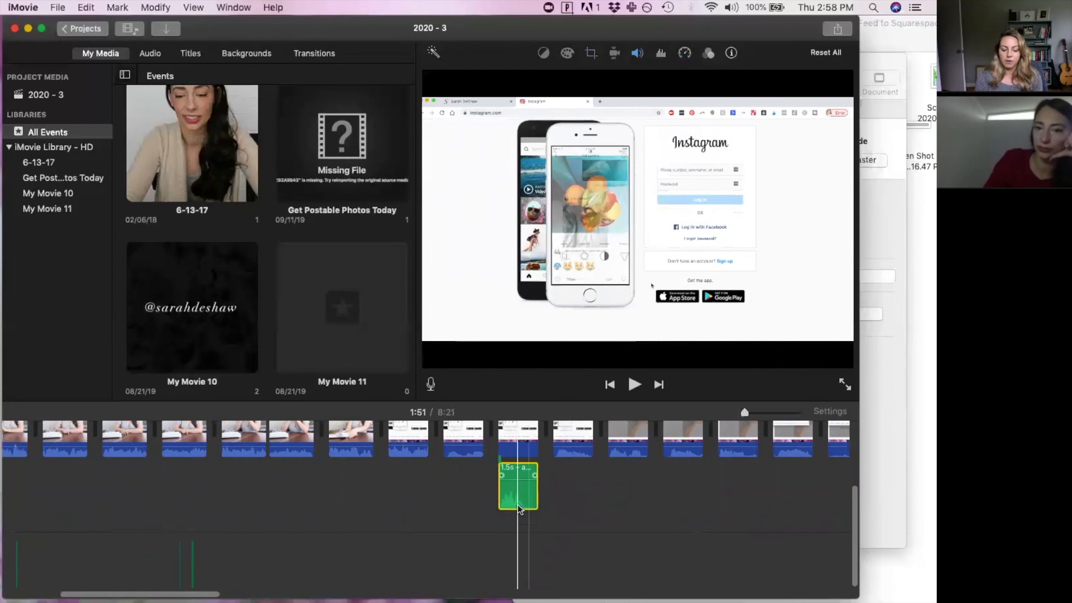
scroll(517, 505, up, 3)
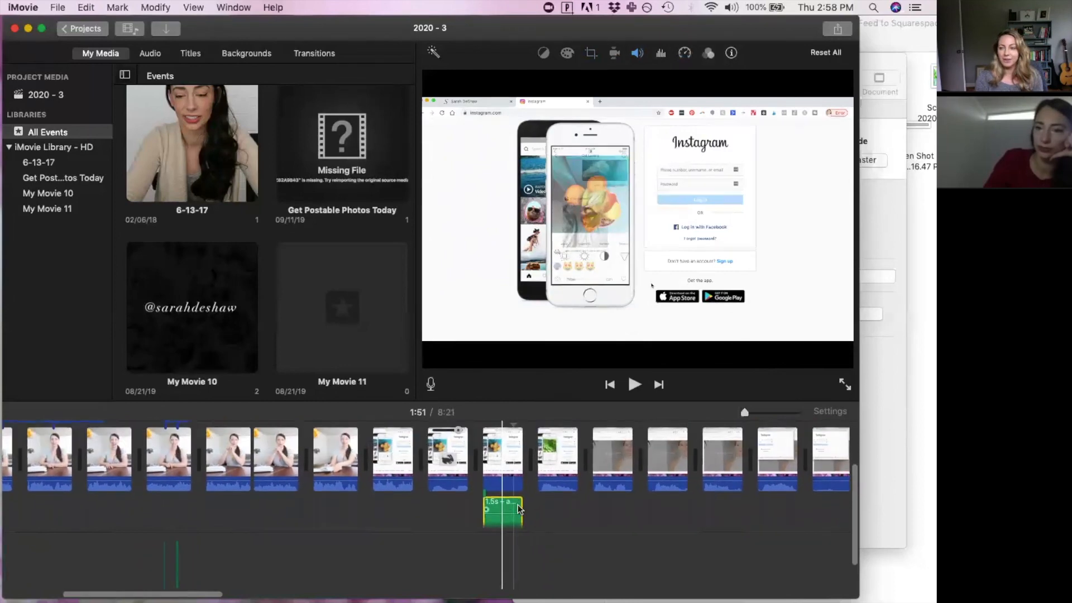
scroll(510, 434, down, 1)
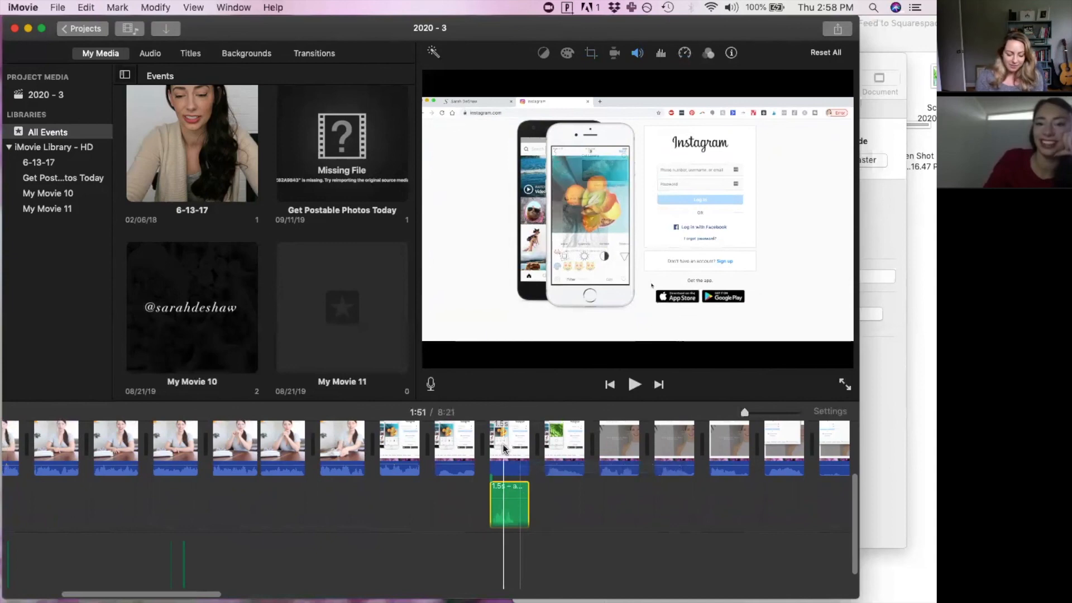
click(509, 472)
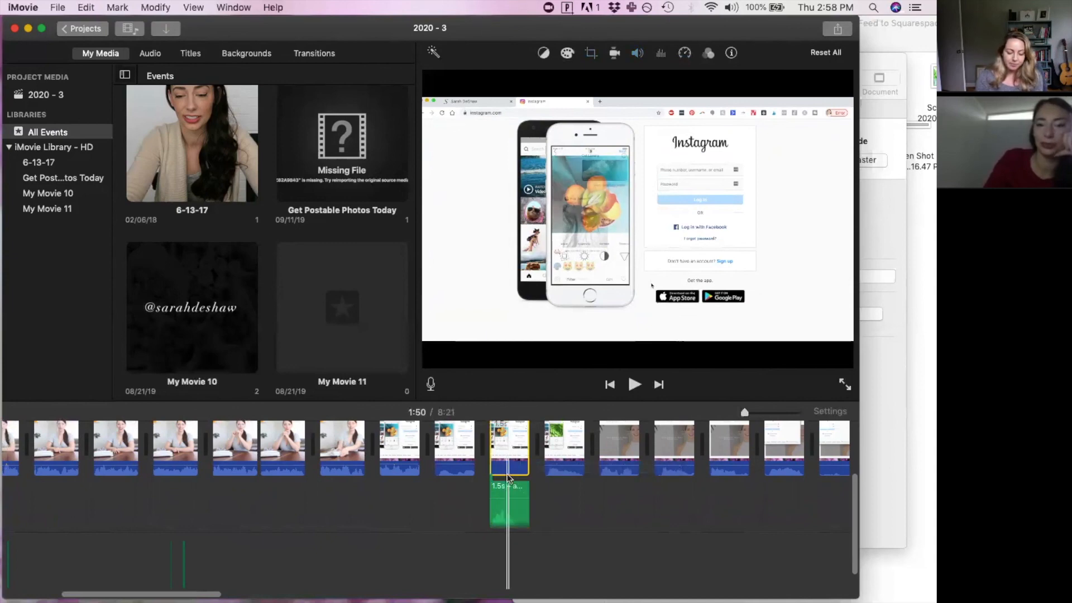
key(super+c)
click(508, 479)
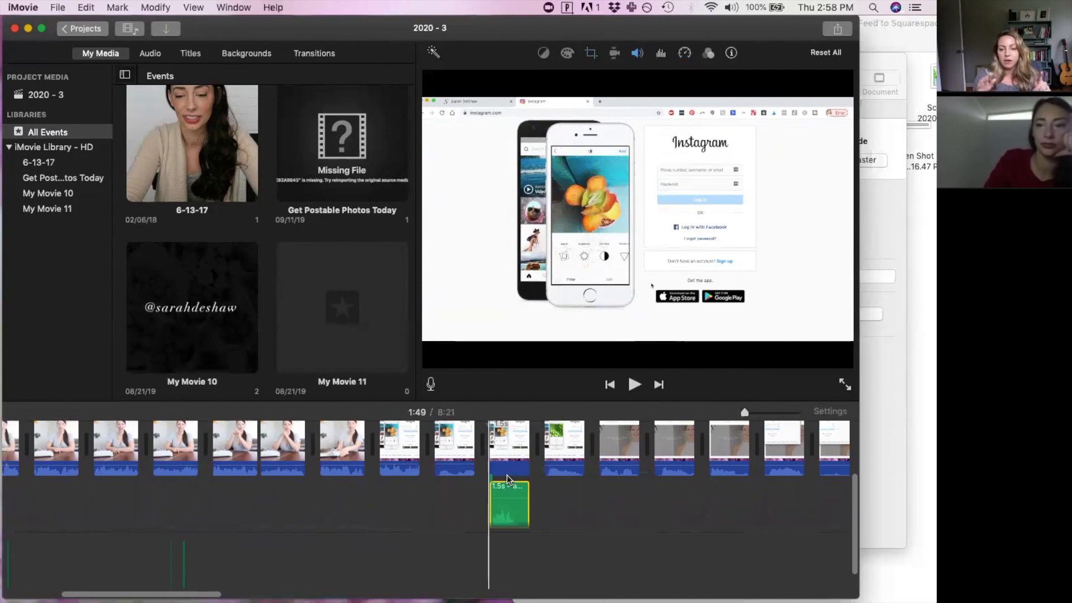
Try to split the Instagram clip showing the green succulent at 1:52
click(560, 456)
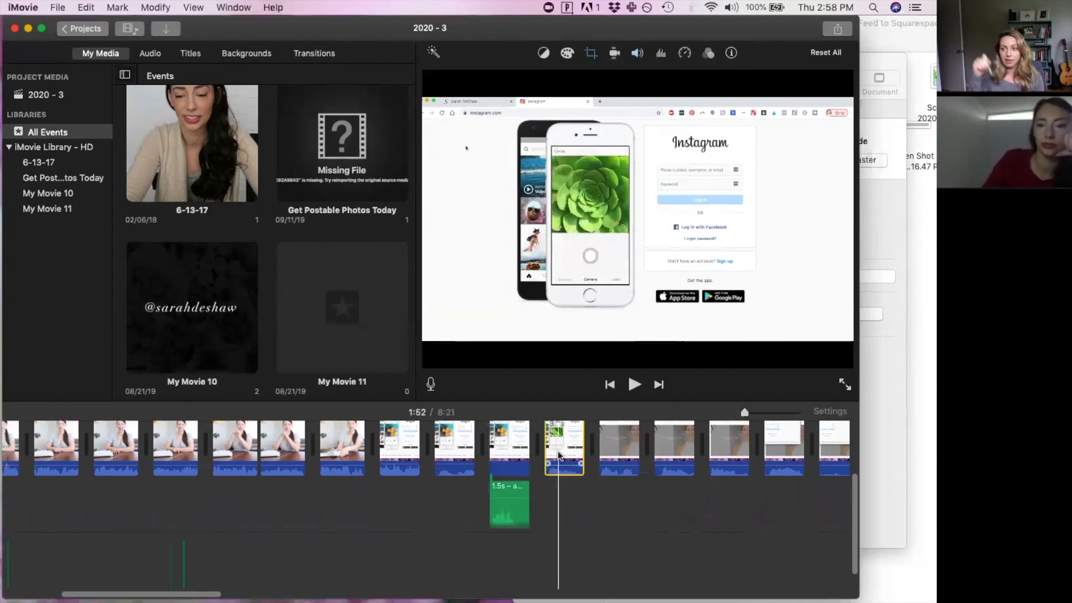
right_click(560, 456)
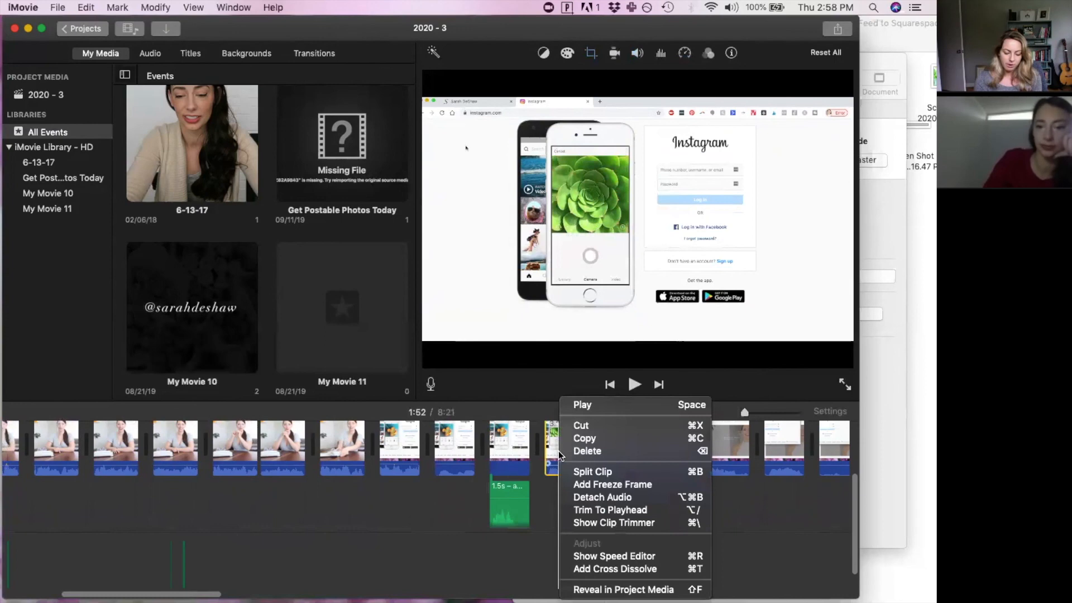
click(582, 473)
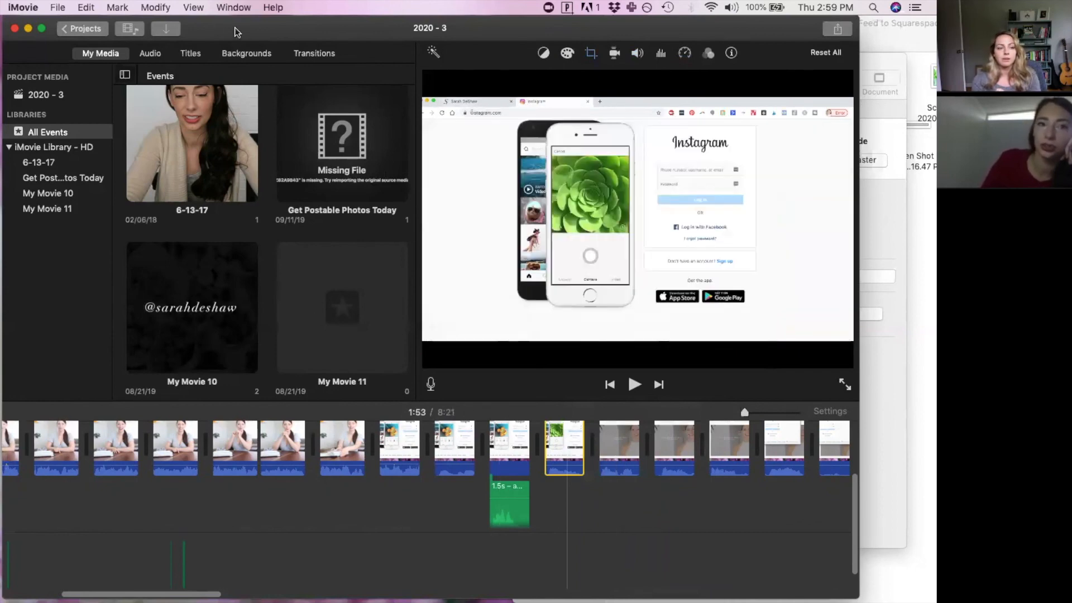
Show the Movie and Trailer choices for a new project, dismiss them, and reopen the 2020 - 3 project
drag(235, 31, 235, 59)
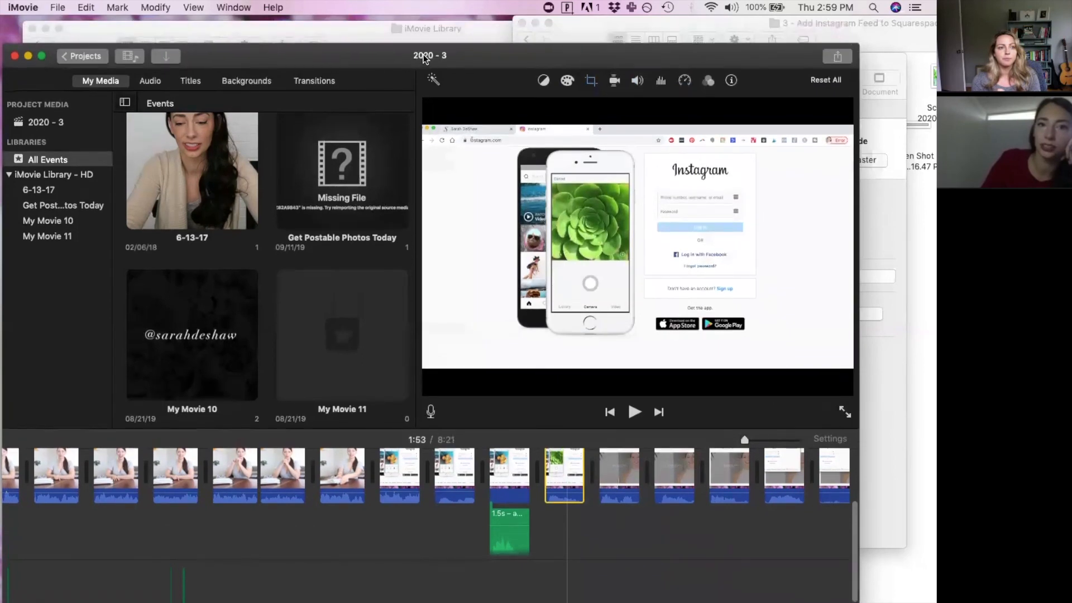
click(93, 50)
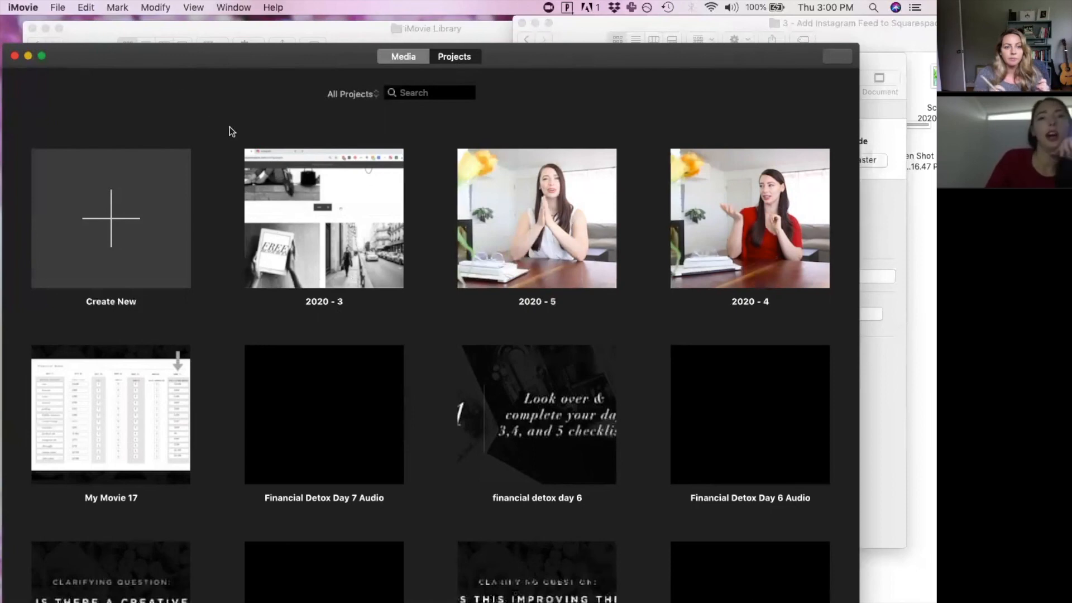
click(126, 213)
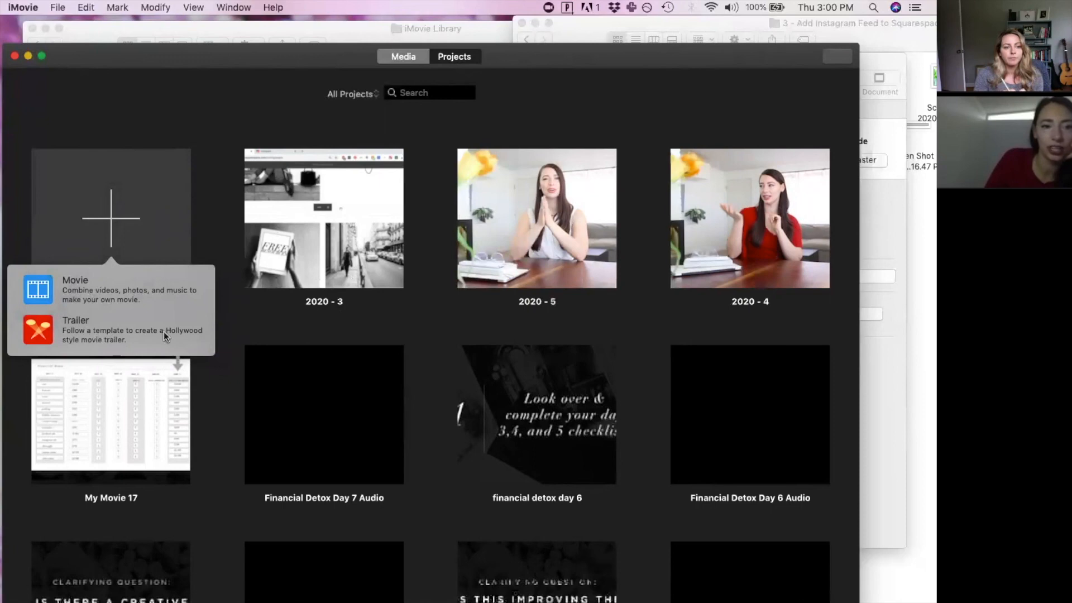
click(171, 139)
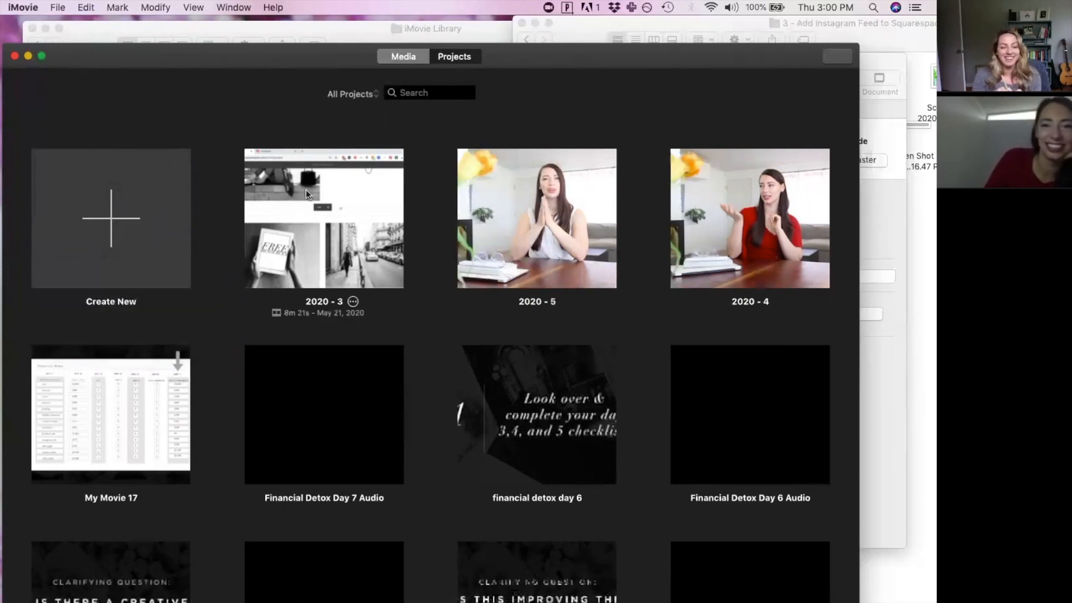
click(306, 189)
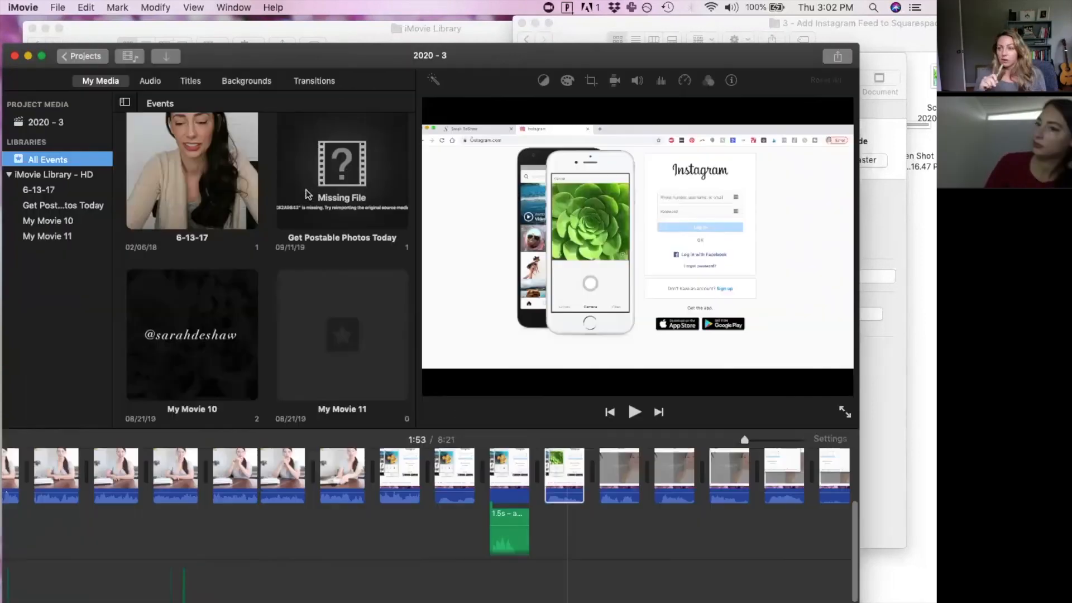